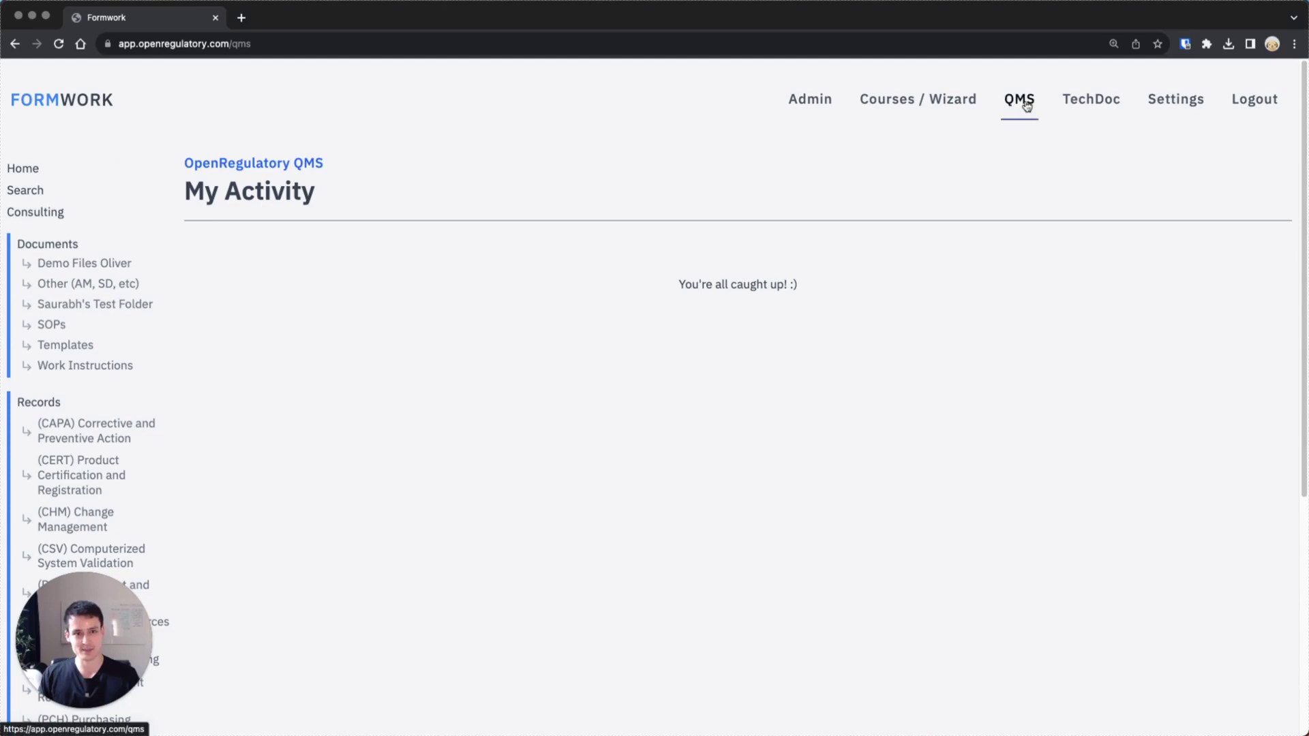
Scroll down the QMS sidebar and go to the Trainings page with its user-by-training matrix
scroll(459, 202, "down", 4)
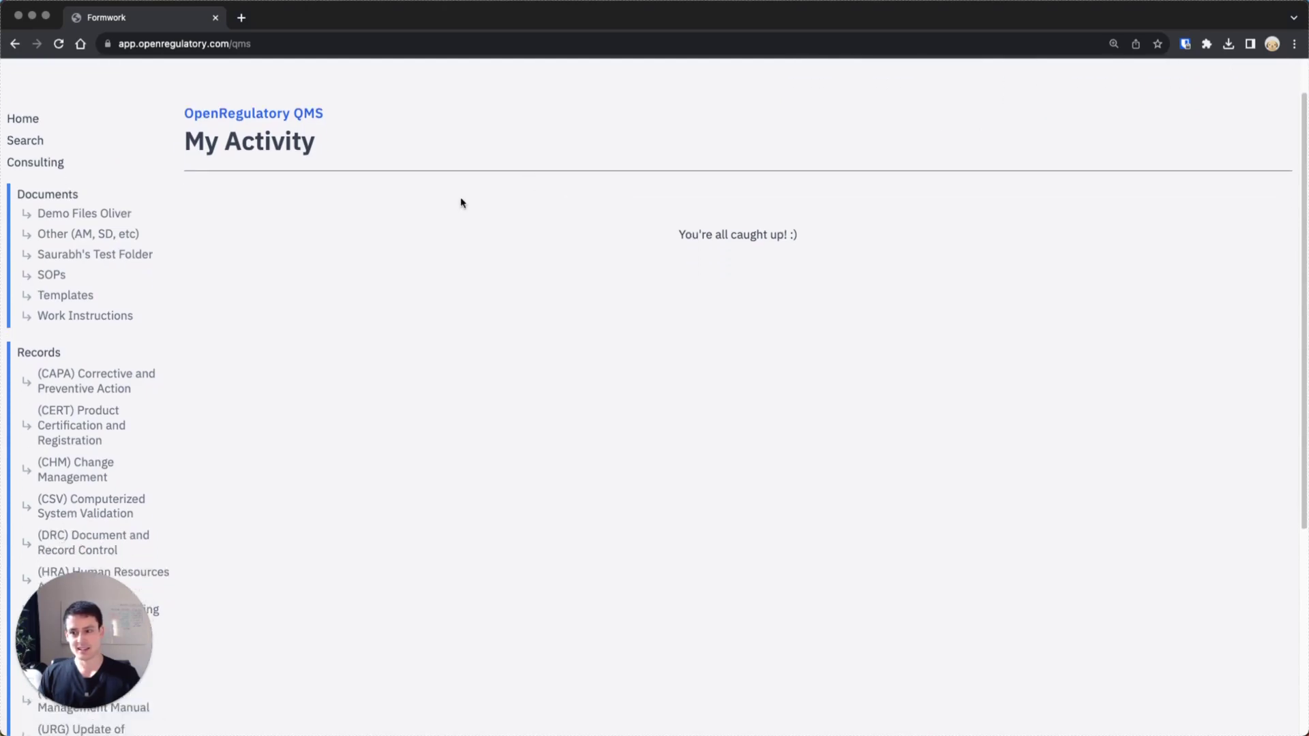
scroll(358, 248, "down", 2)
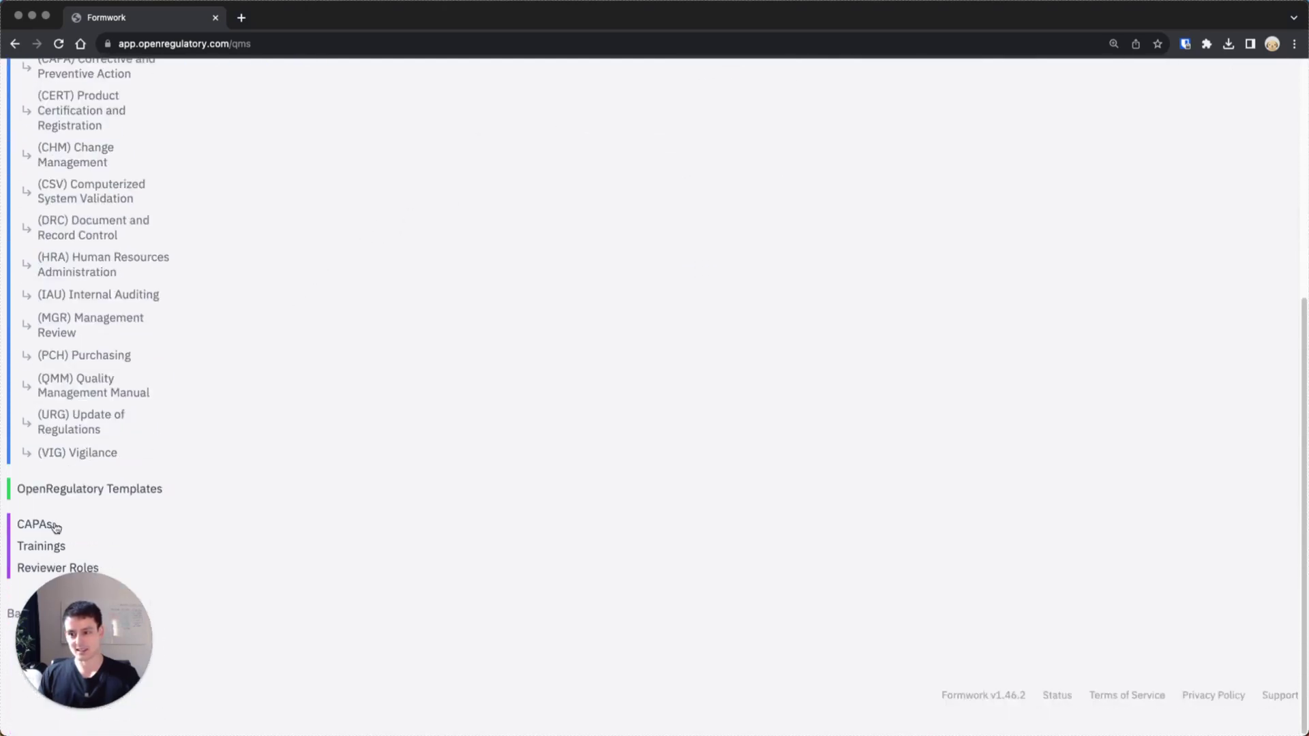
left_click_drag(95, 619, 408, 585)
left_click(153, 573)
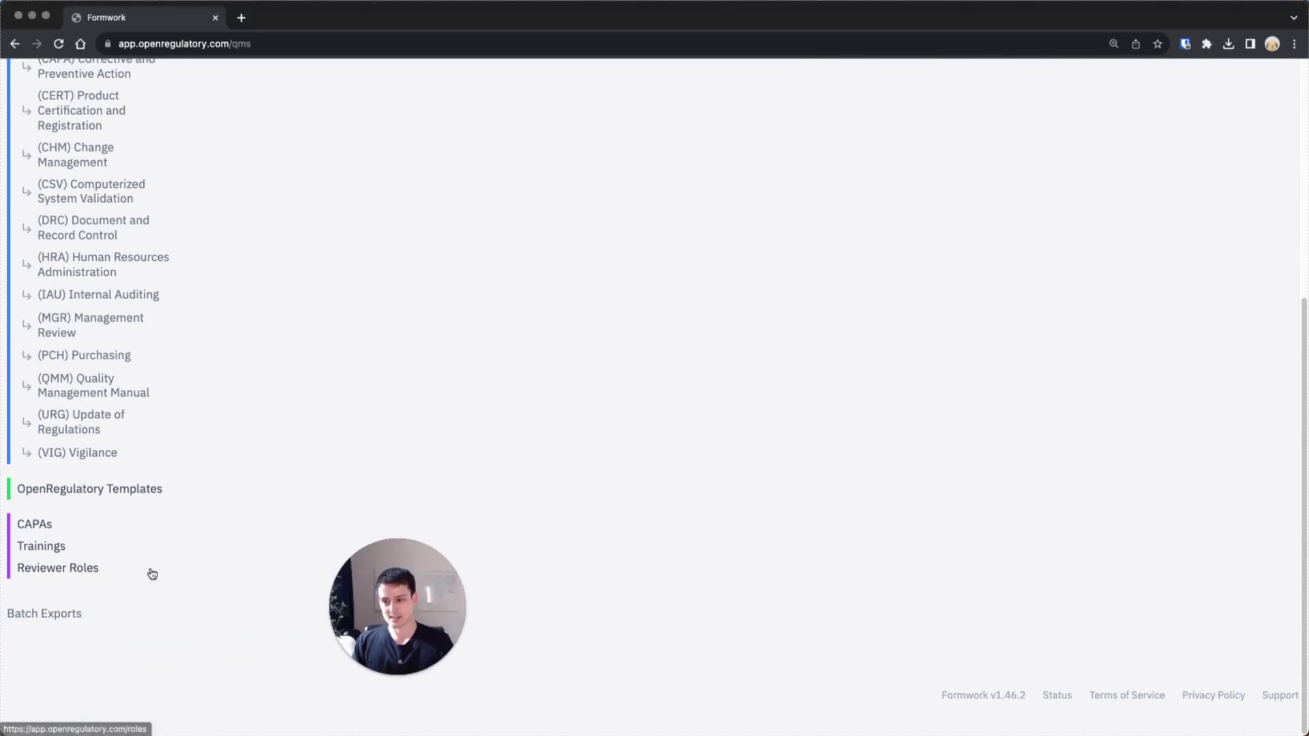
left_click(41, 546)
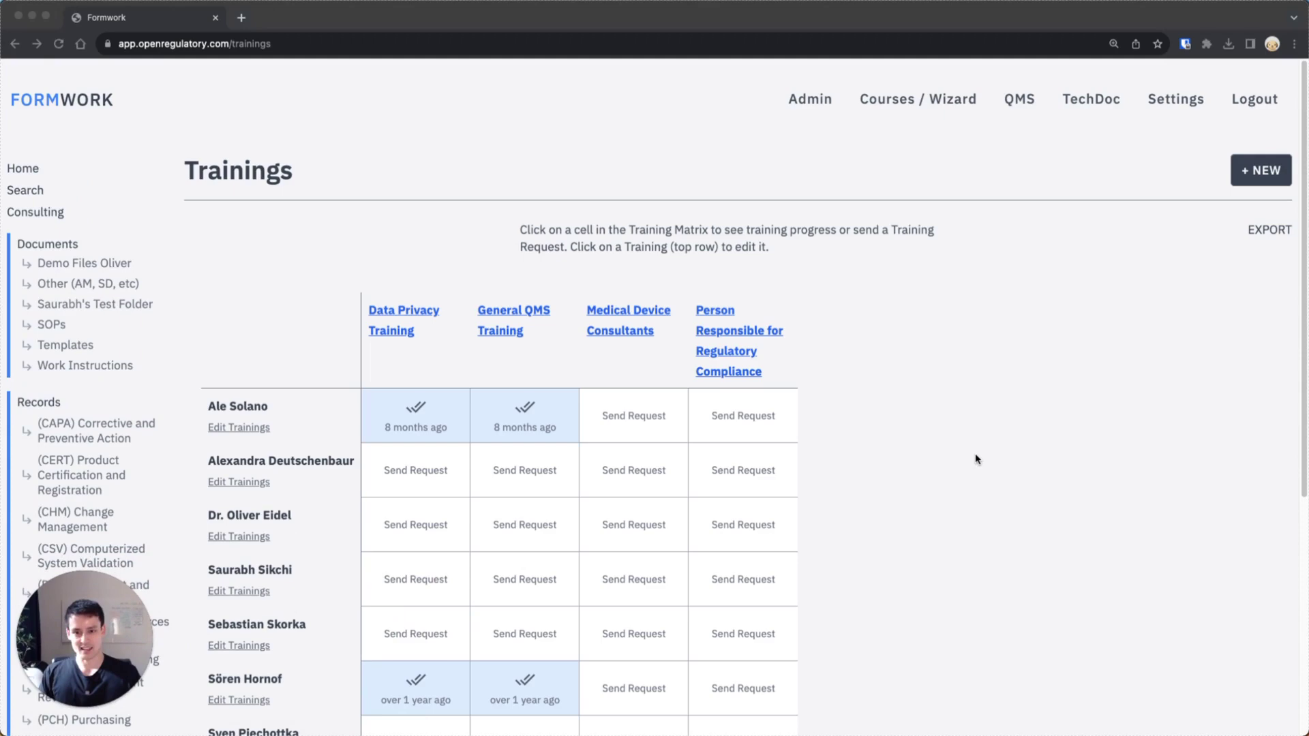
scroll(977, 459, "down", 2)
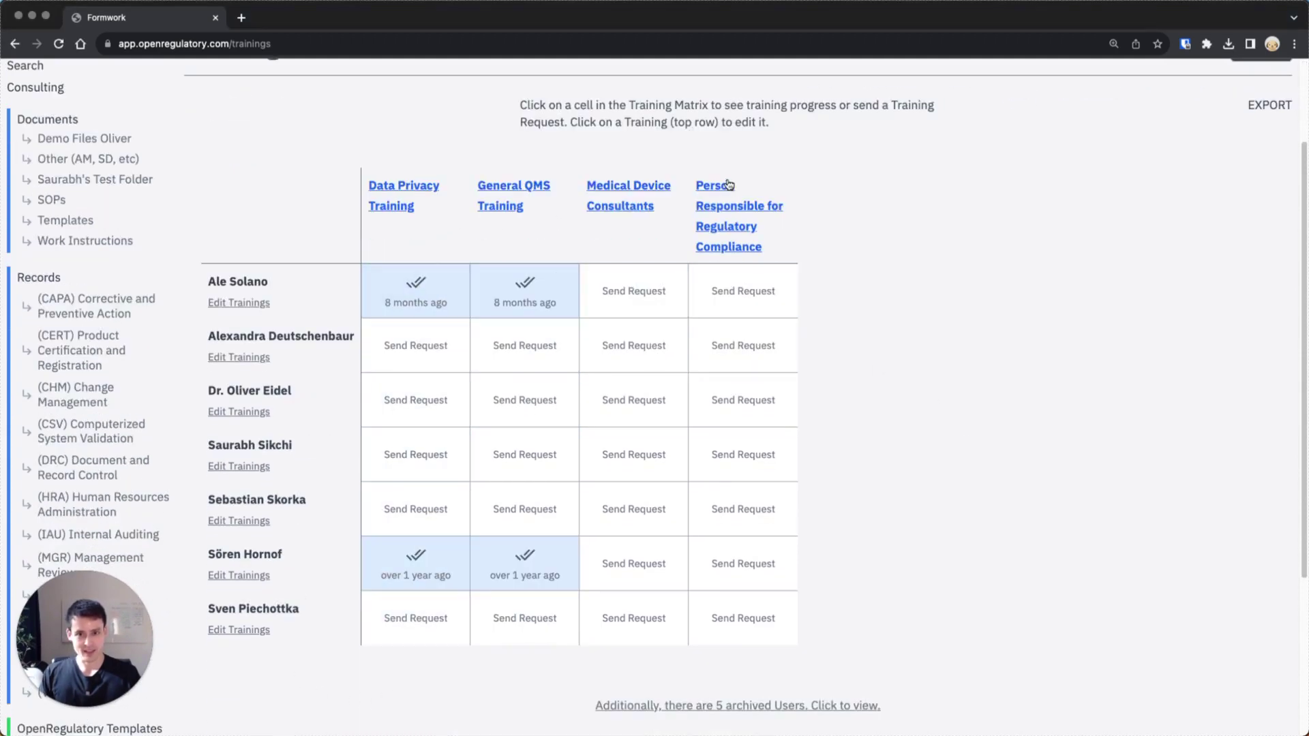
scroll(451, 184, "up", 1)
scroll(451, 184, "up", 3)
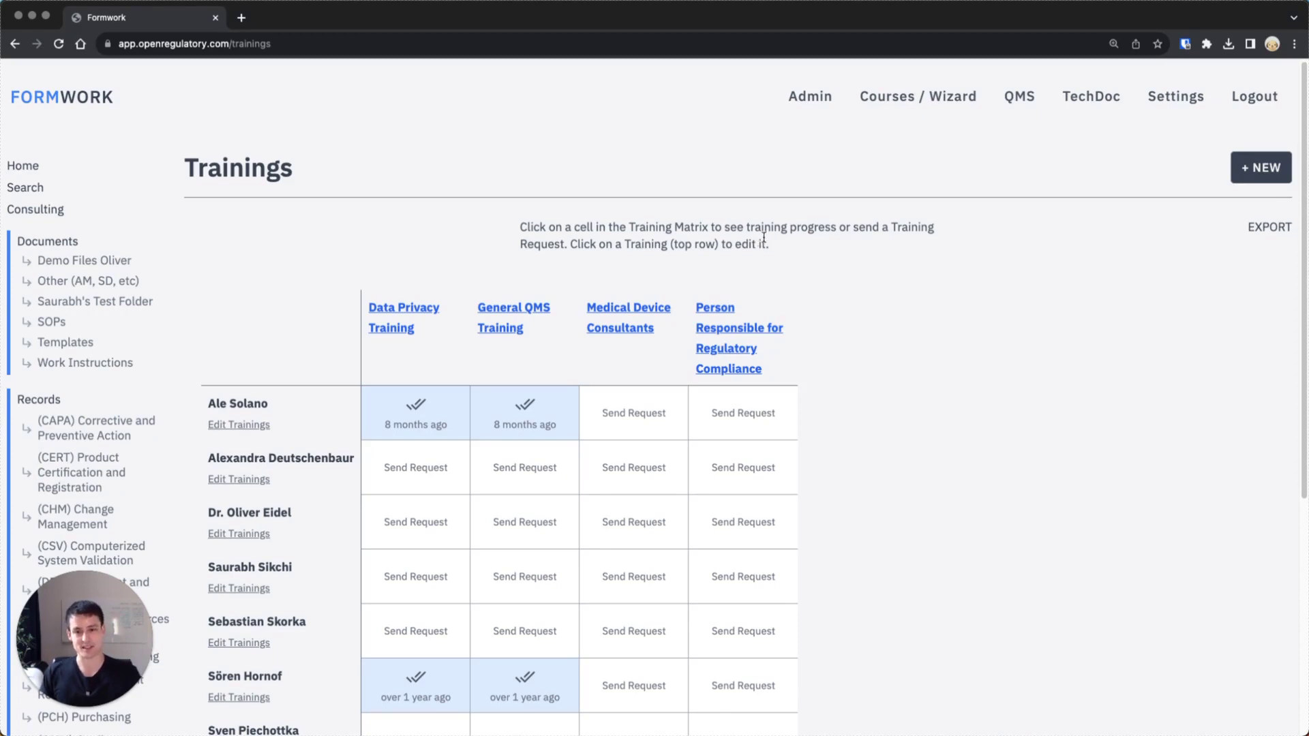
scroll(761, 238, "down", 1)
scroll(827, 225, "down", 1)
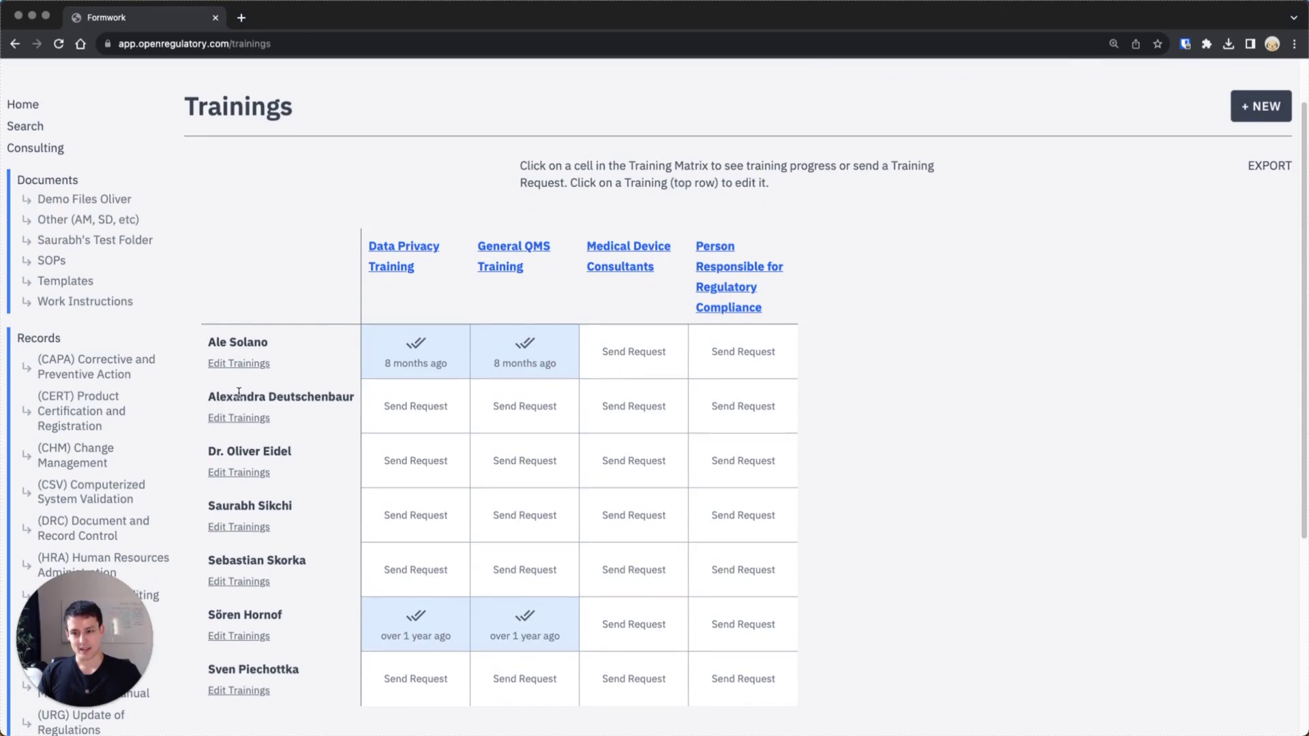
scroll(246, 458, "up", 2)
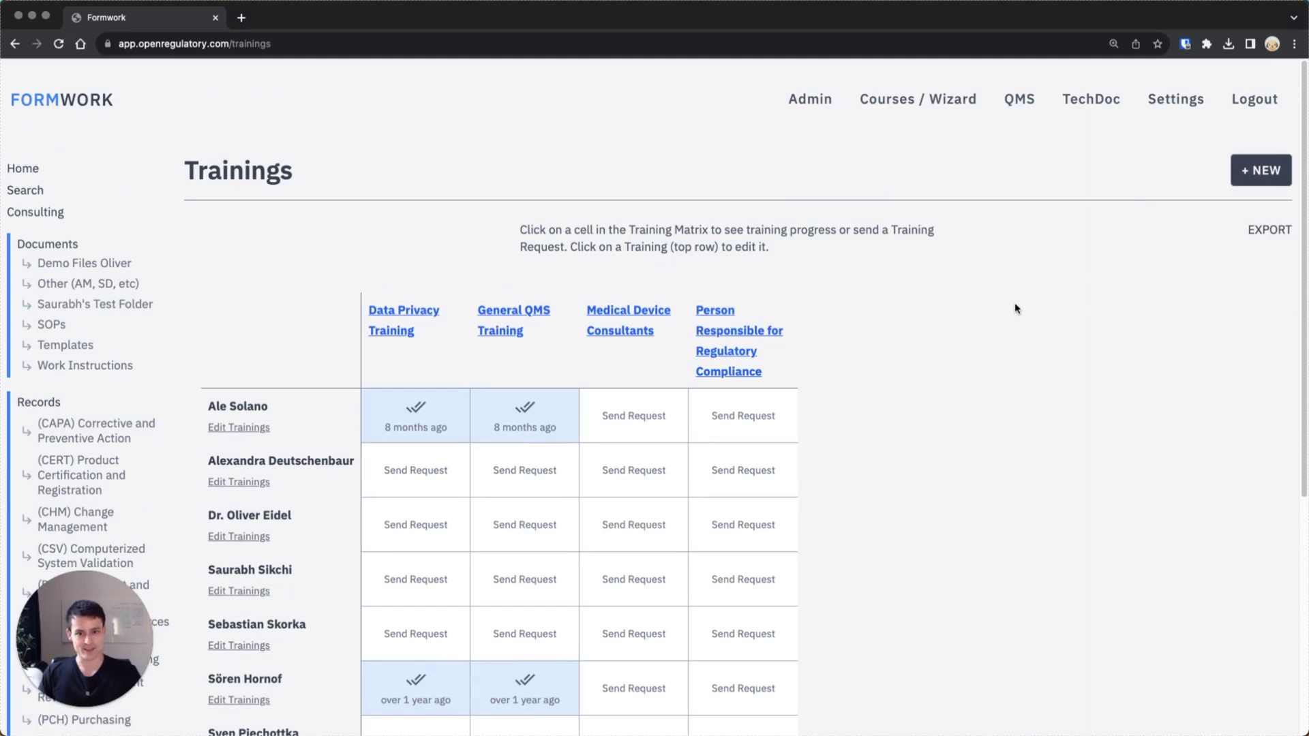
scroll(1016, 308, "down", 2)
scroll(1016, 308, "down", 1)
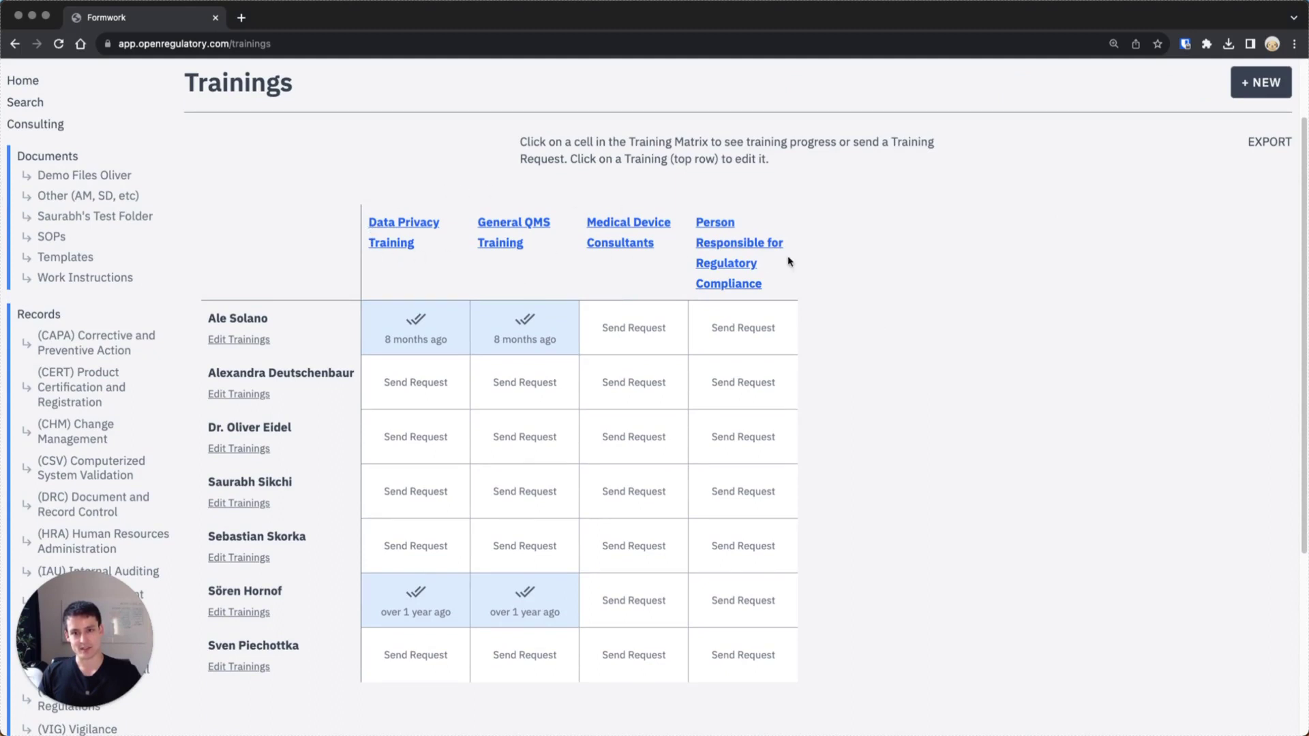
scroll(481, 229, "down", 1)
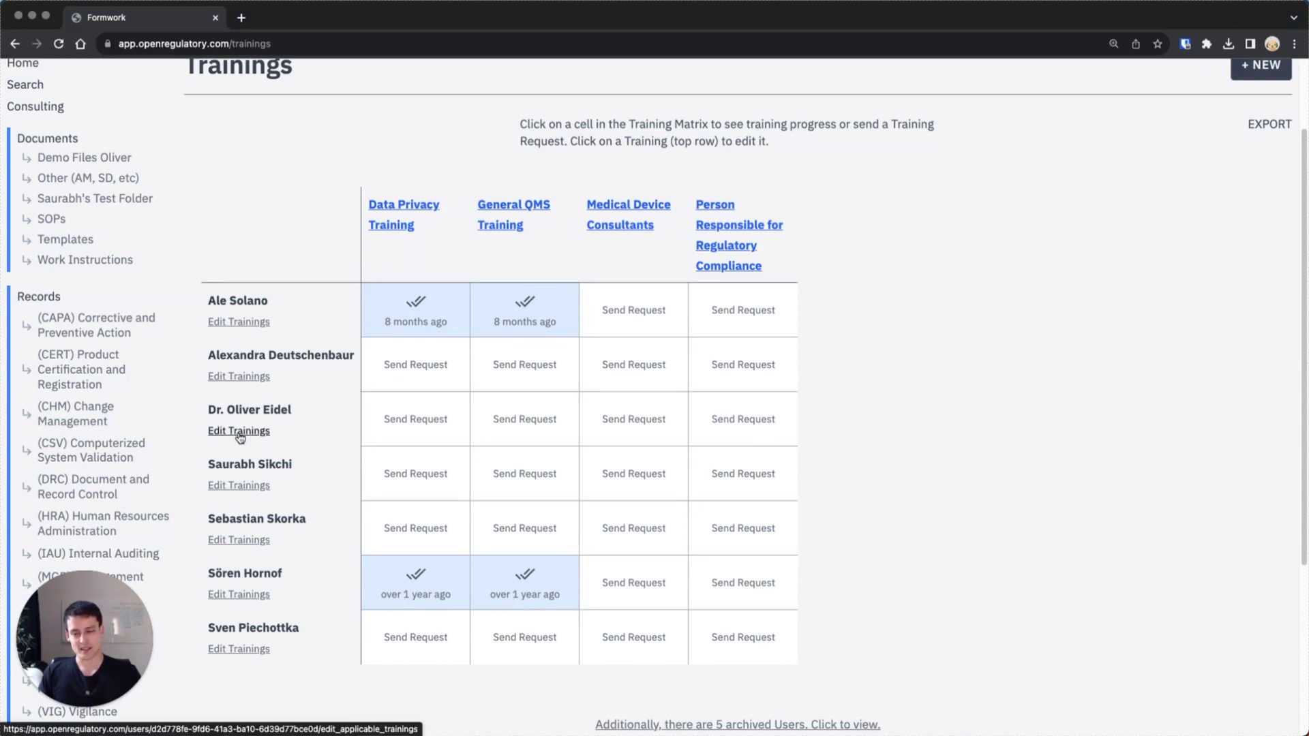
scroll(317, 426, "down", 1)
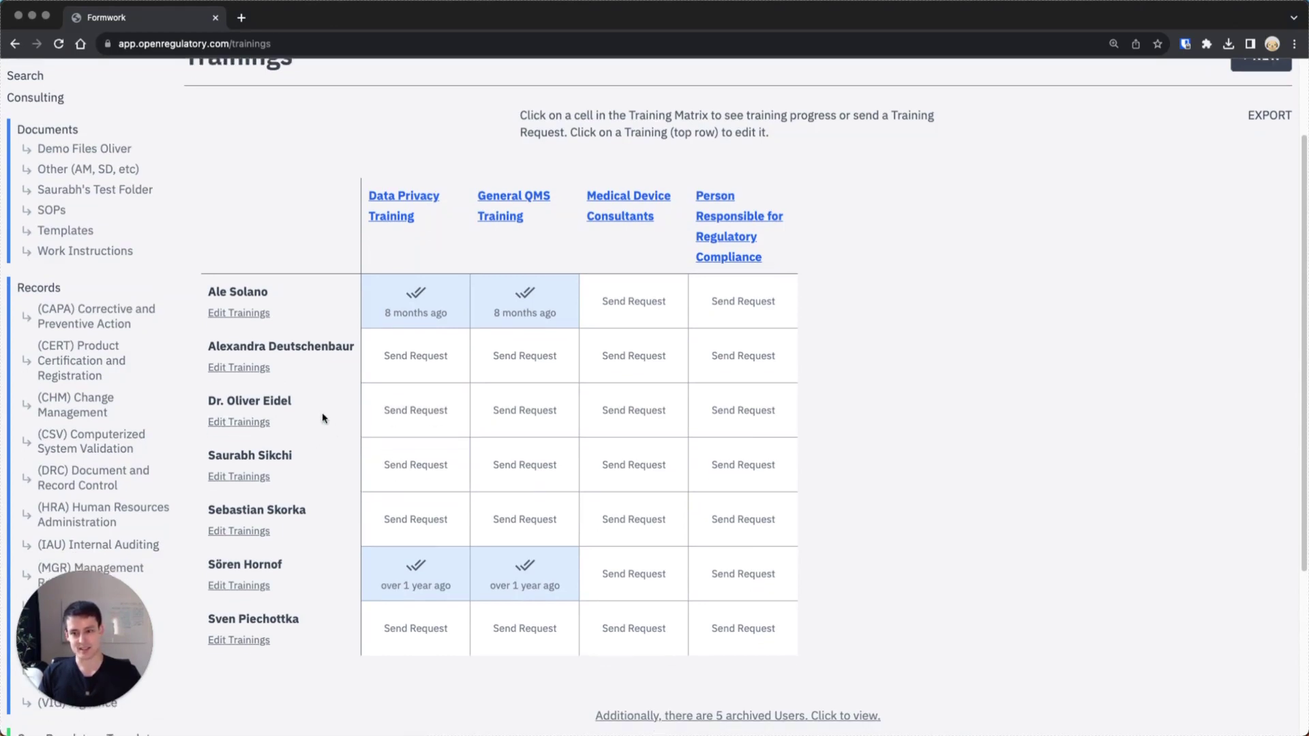
scroll(324, 418, "down", 1)
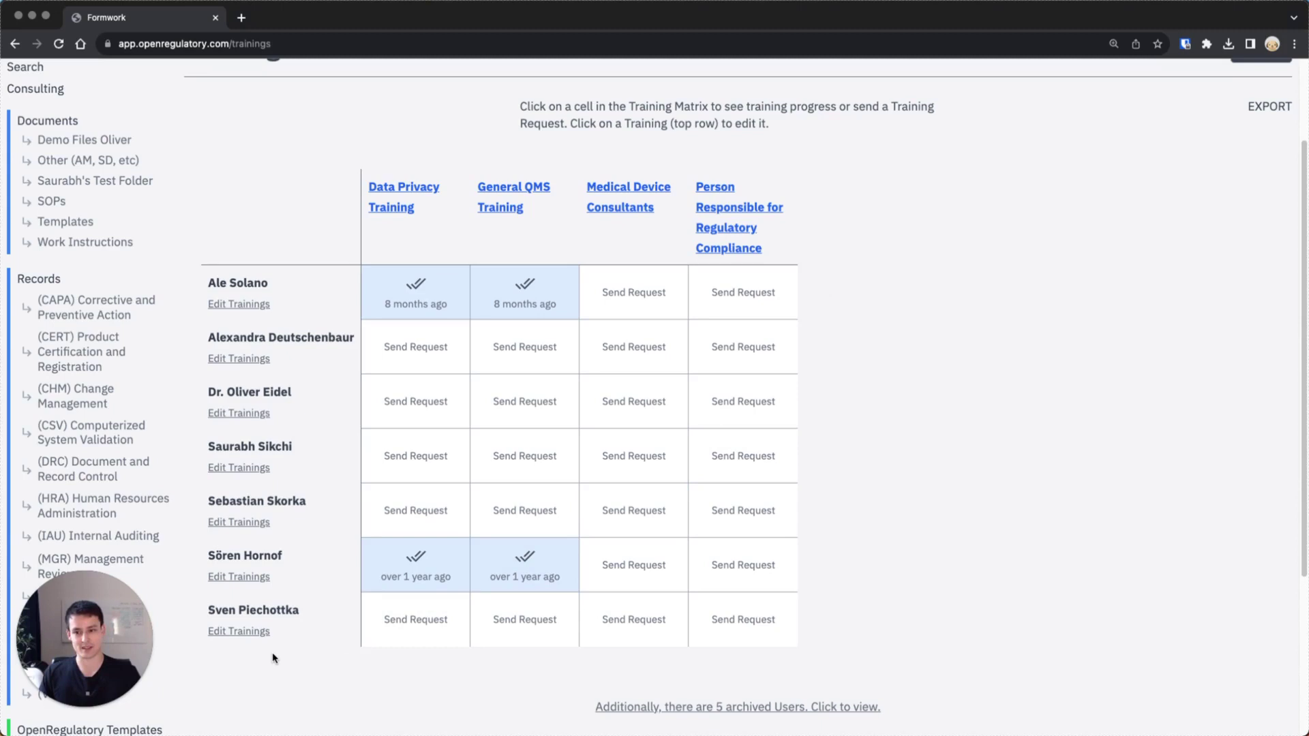
scroll(313, 625, "down", 1)
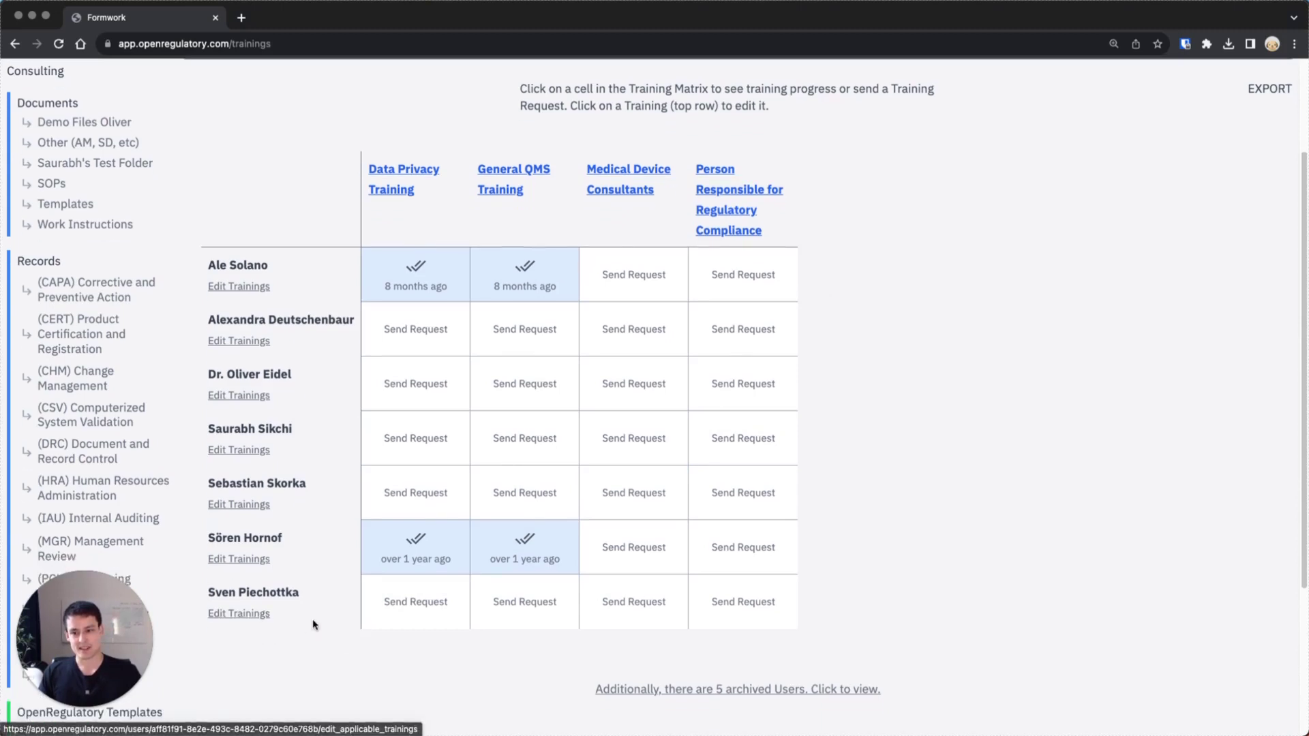
left_click(238, 614)
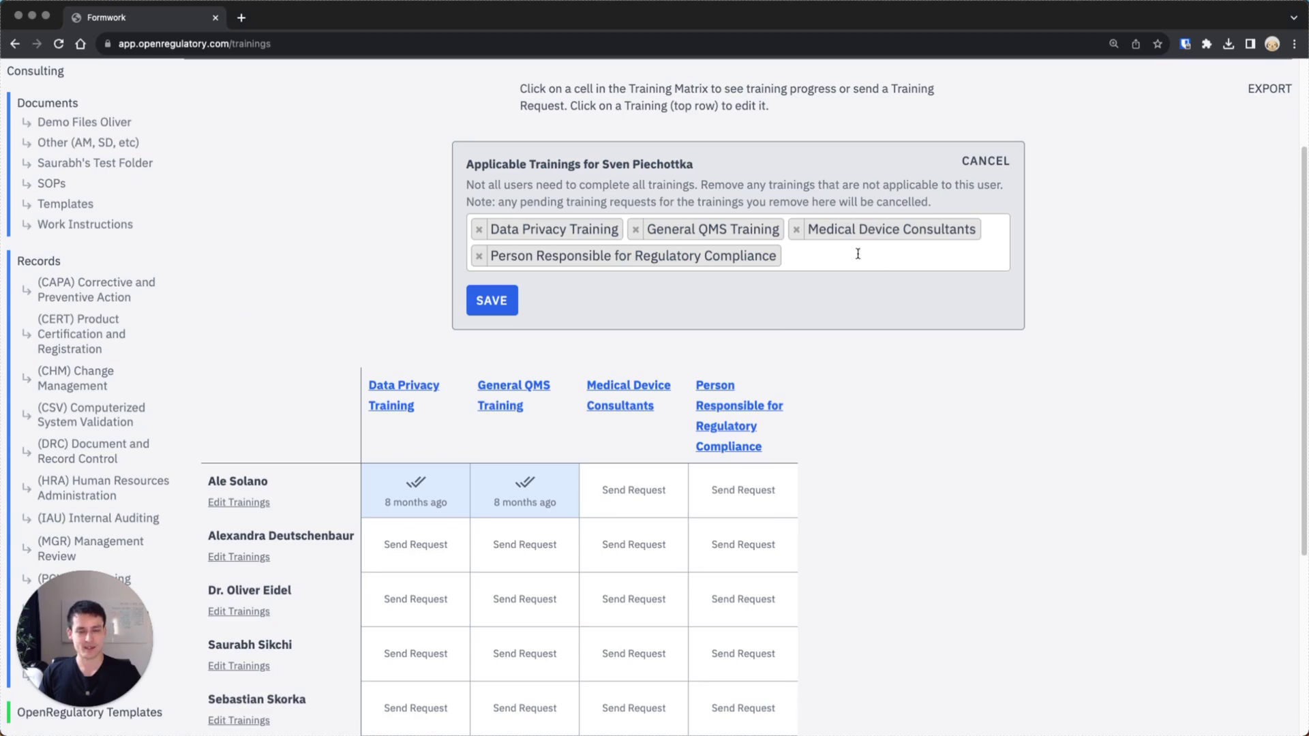
left_click(636, 230)
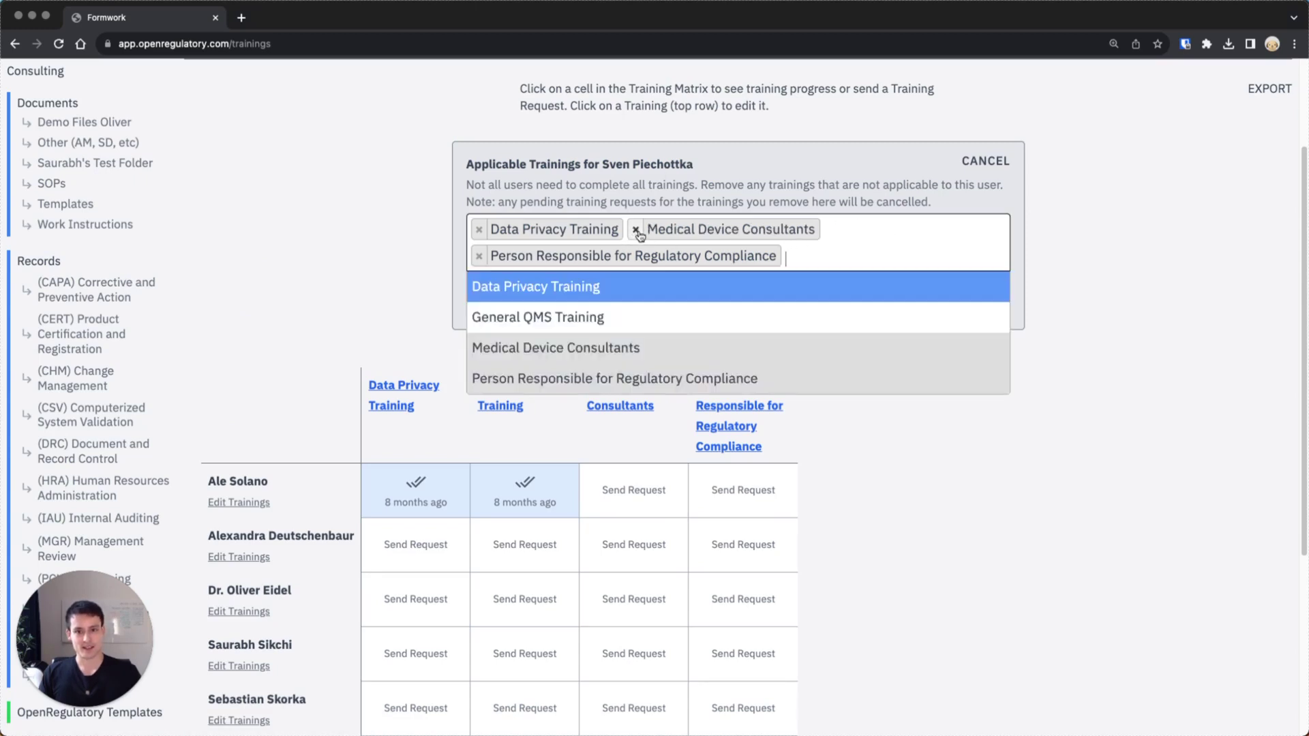
left_click(635, 230)
left_click(941, 227)
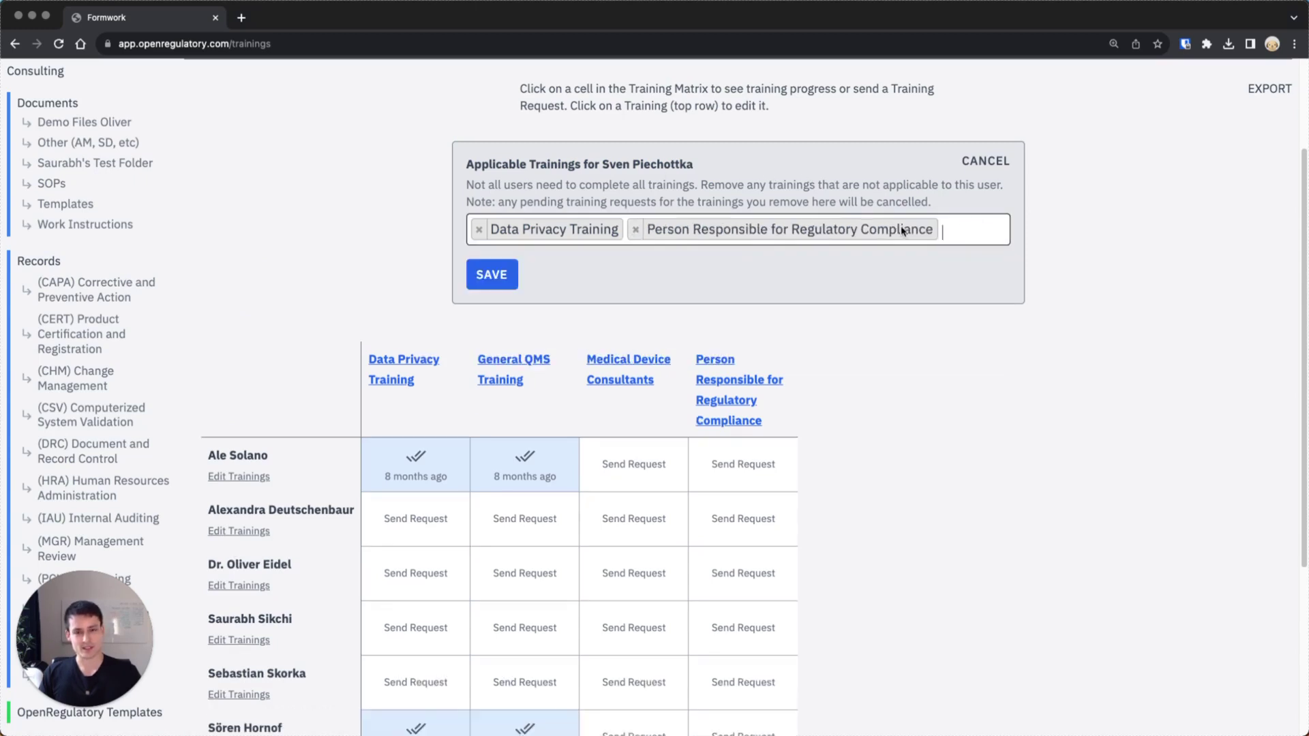
scroll(921, 241, "up", 1)
left_click(979, 269)
left_click(964, 268)
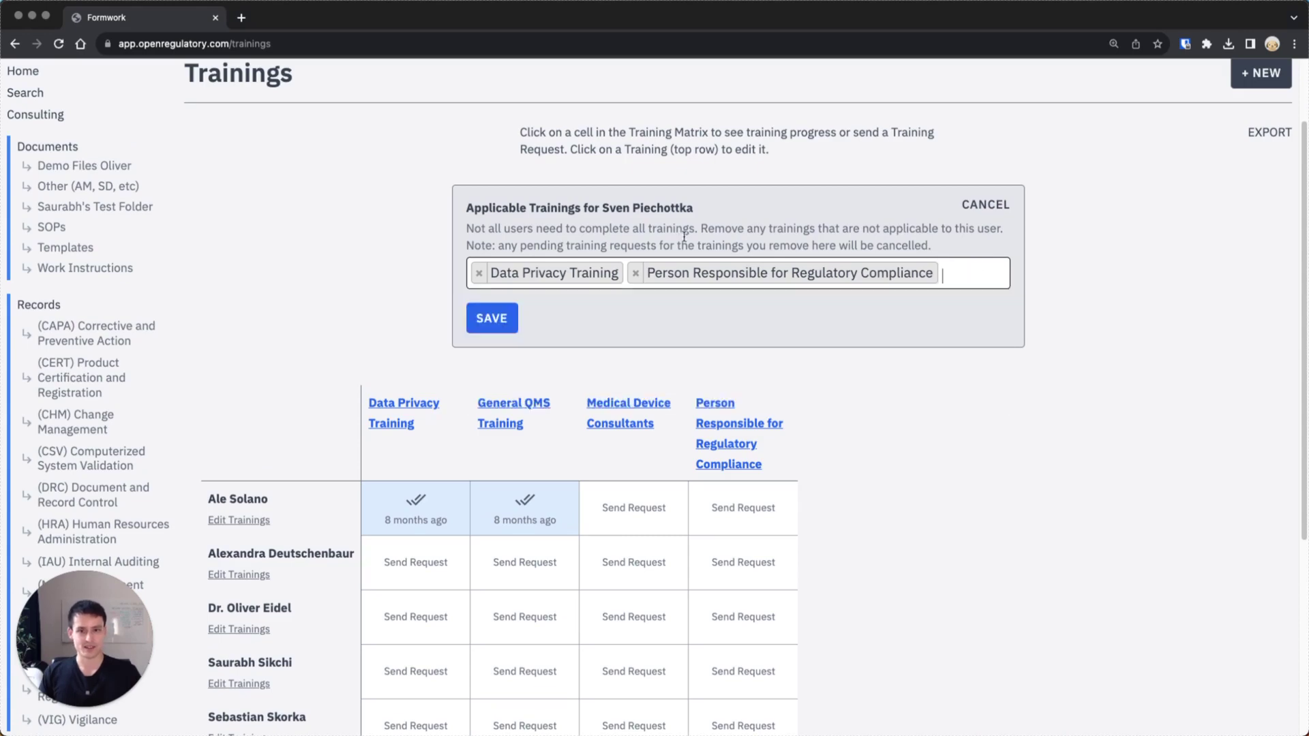
left_click(989, 204)
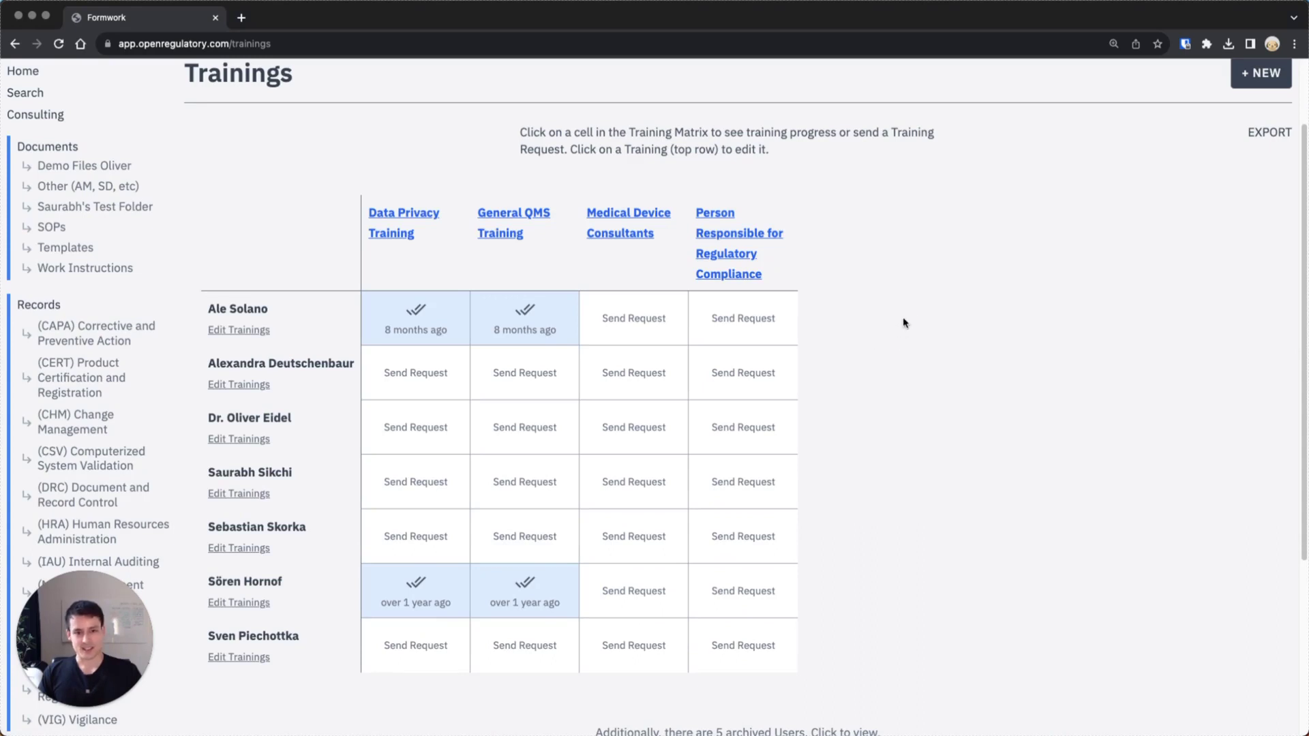
scroll(982, 305, "up", 1)
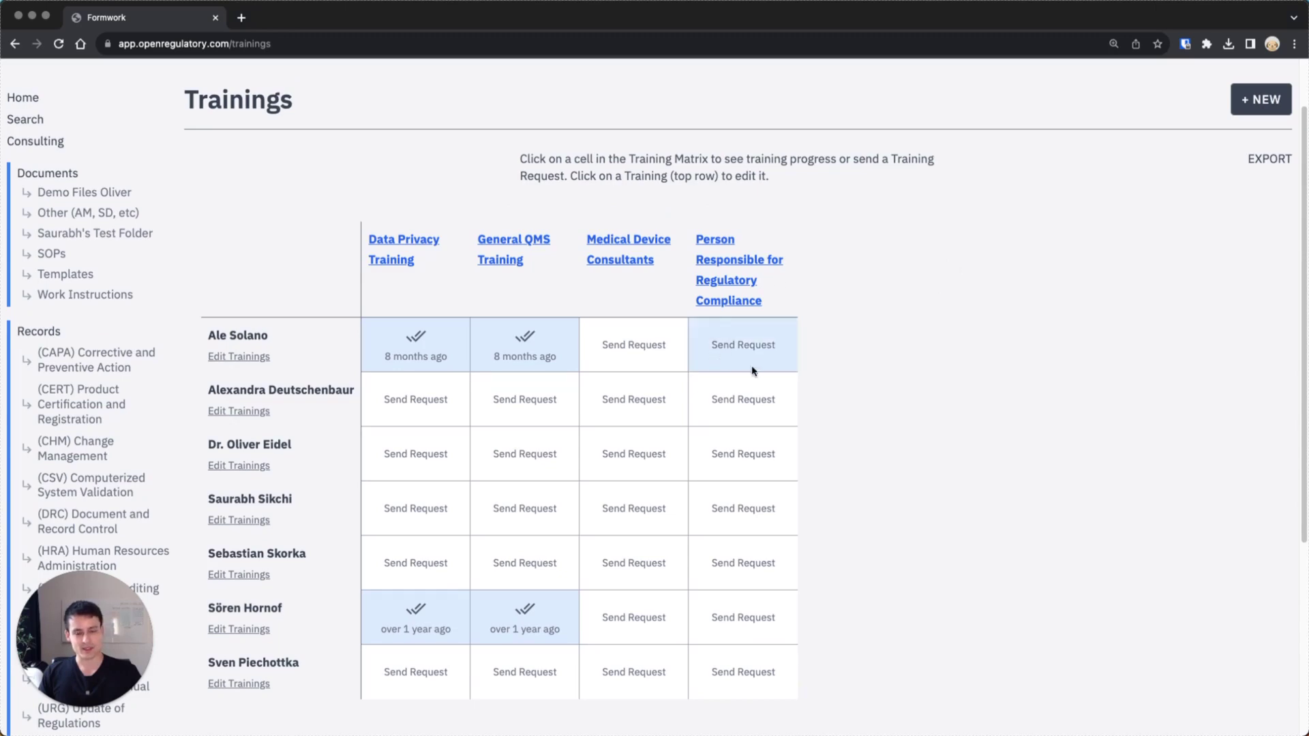
scroll(1143, 195, "up", 3)
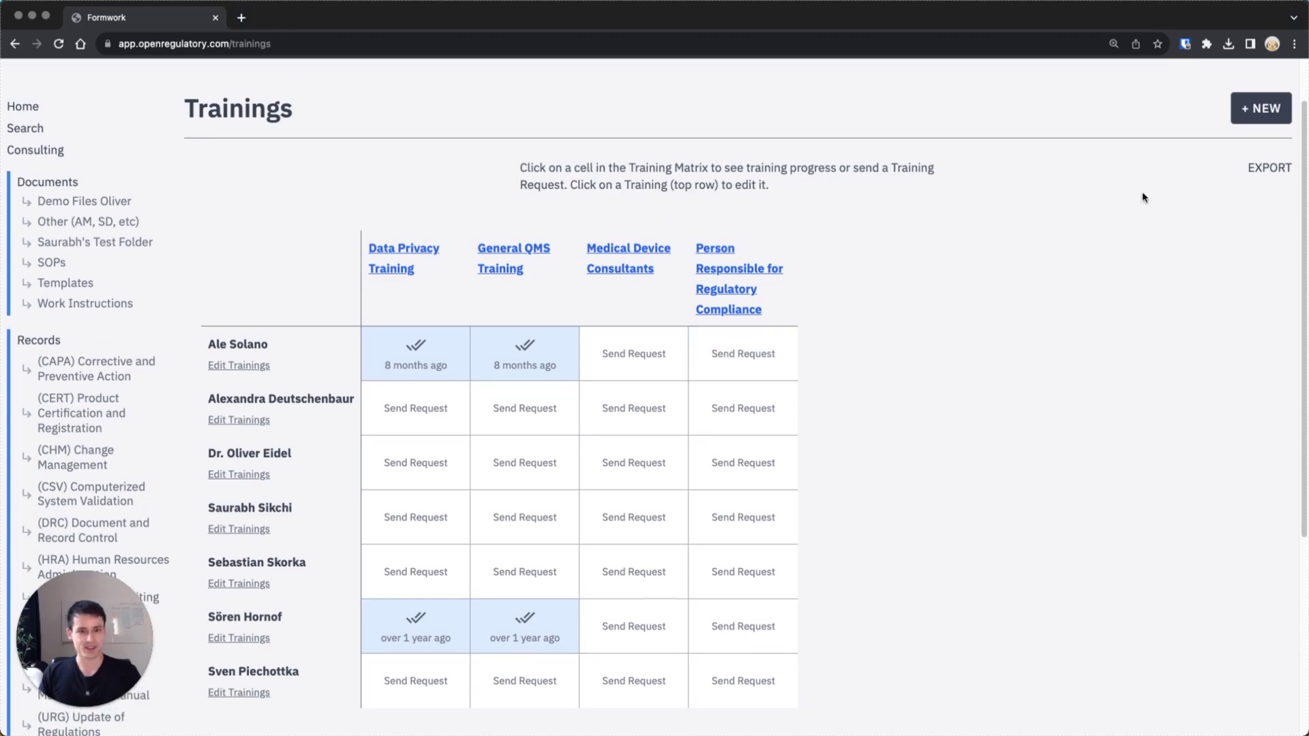
Start a new training and scroll down the New Training form
left_click(1267, 176)
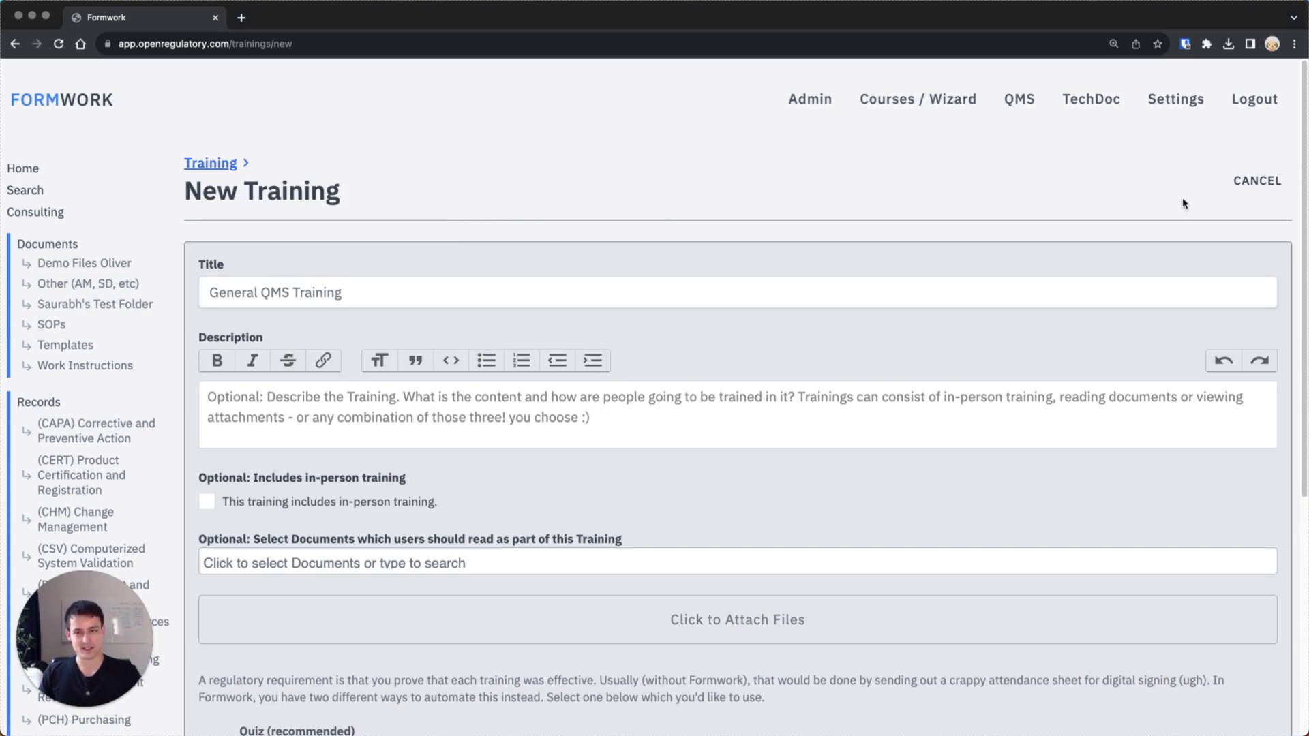
scroll(754, 196, "down", 1)
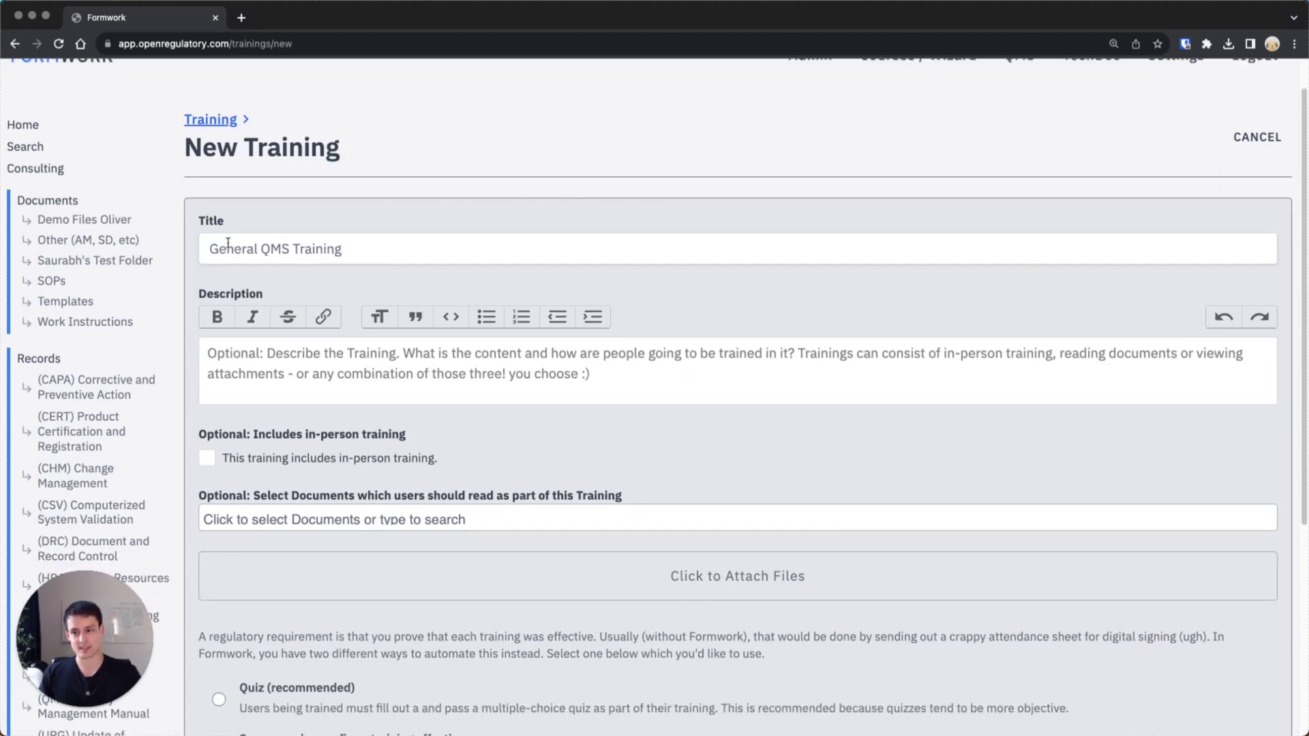
scroll(317, 254, "down", 1)
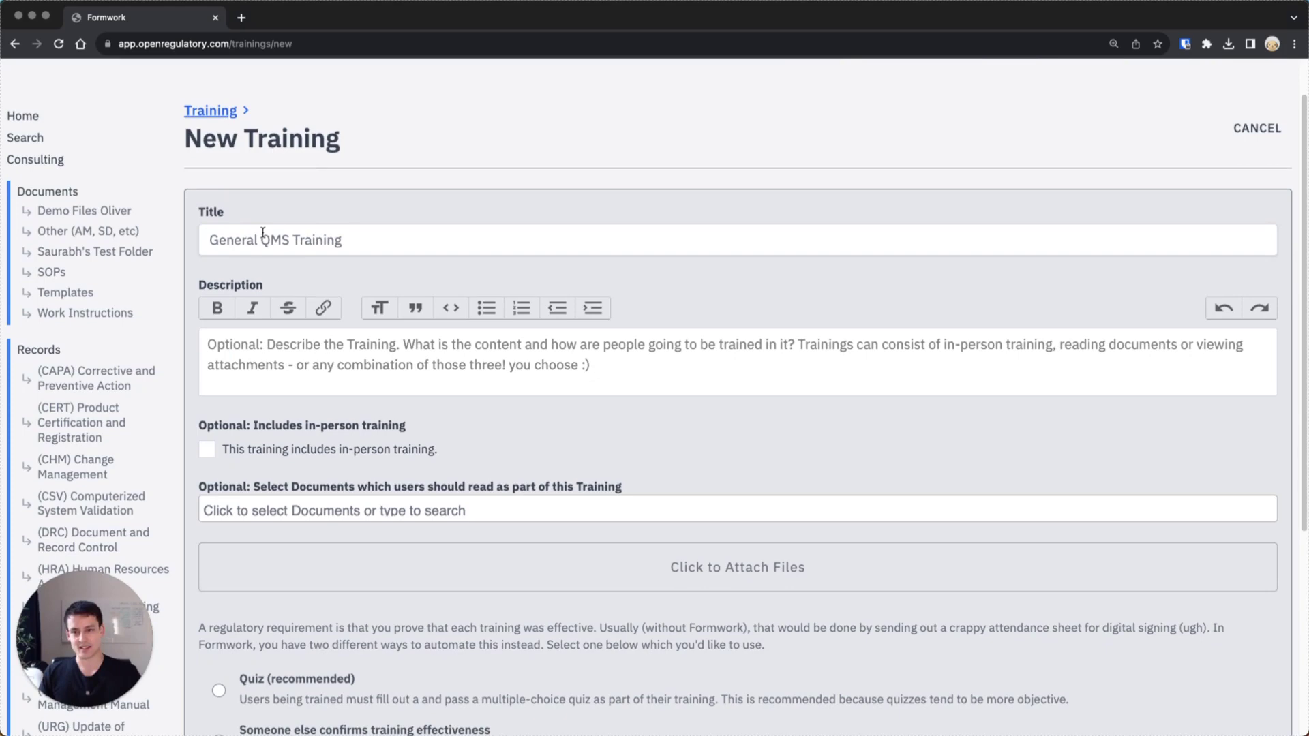
scroll(368, 352, "down", 1)
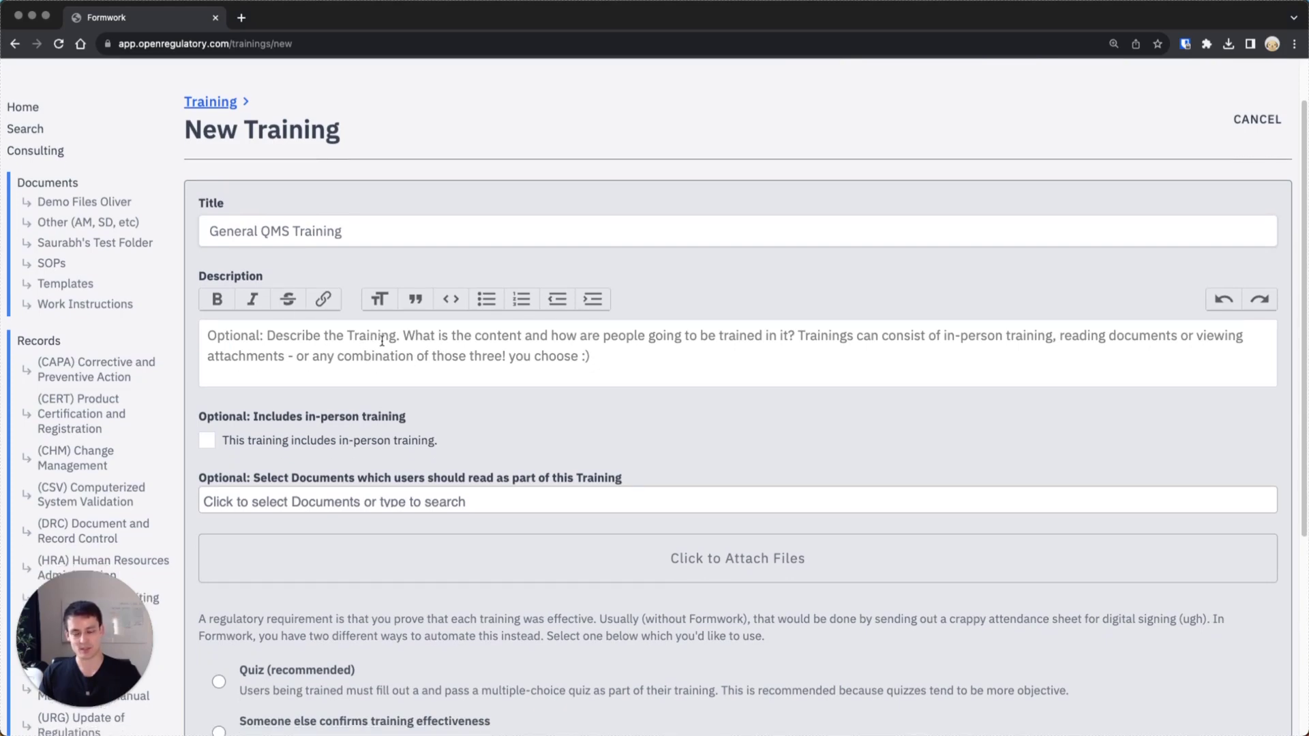
scroll(377, 343, "down", 3)
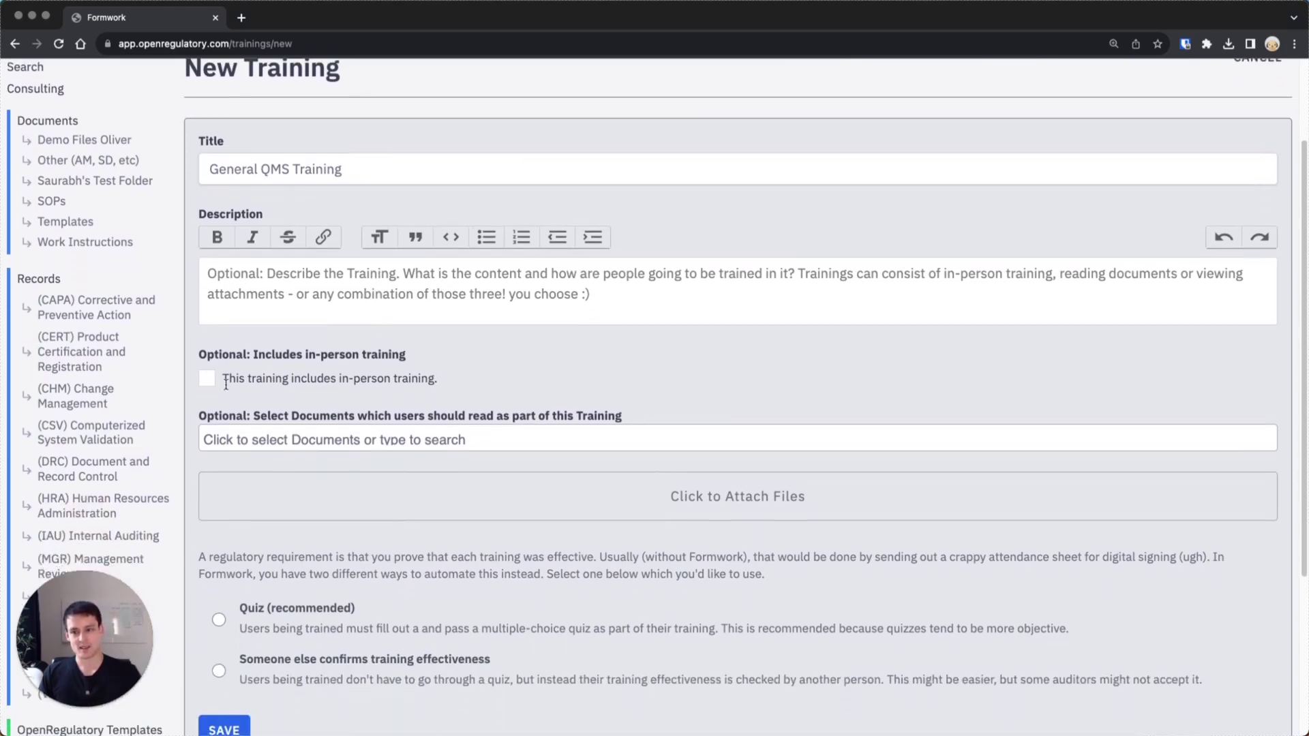
Tick 'This training includes in-person training'
left_click(207, 379)
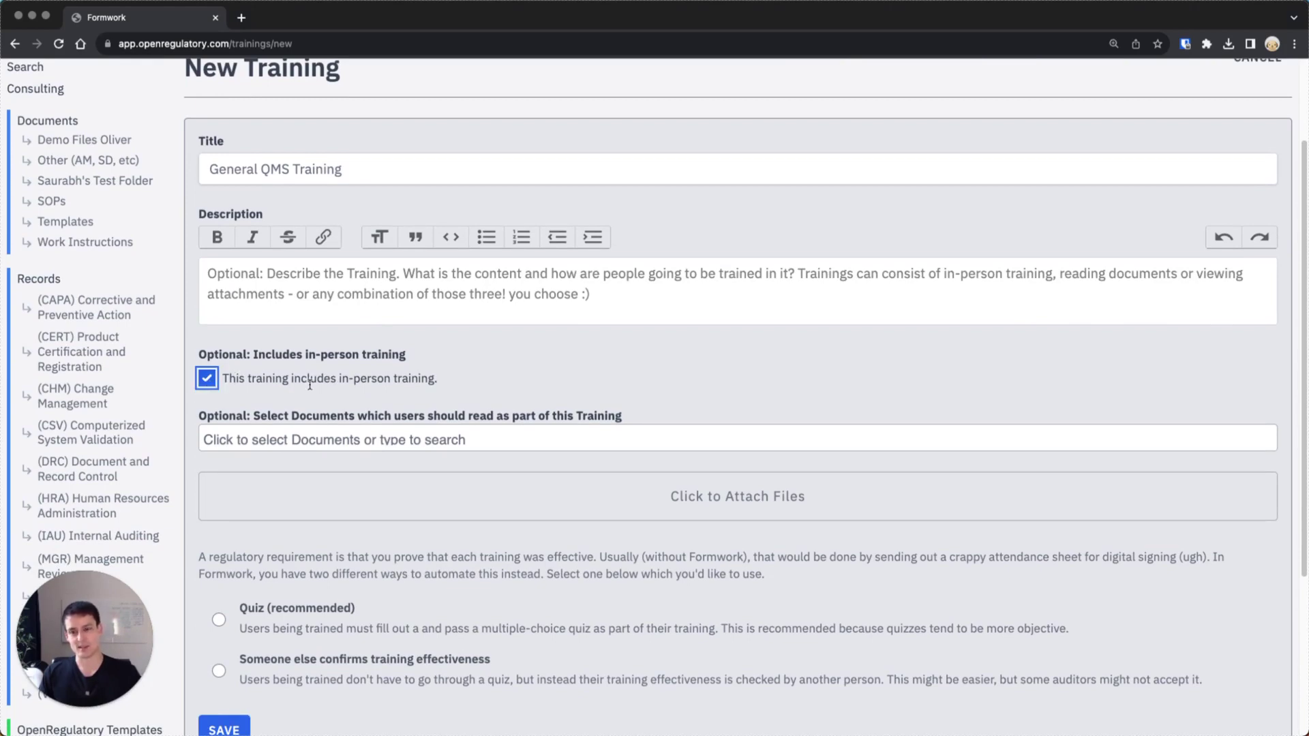
scroll(309, 385, "down", 1)
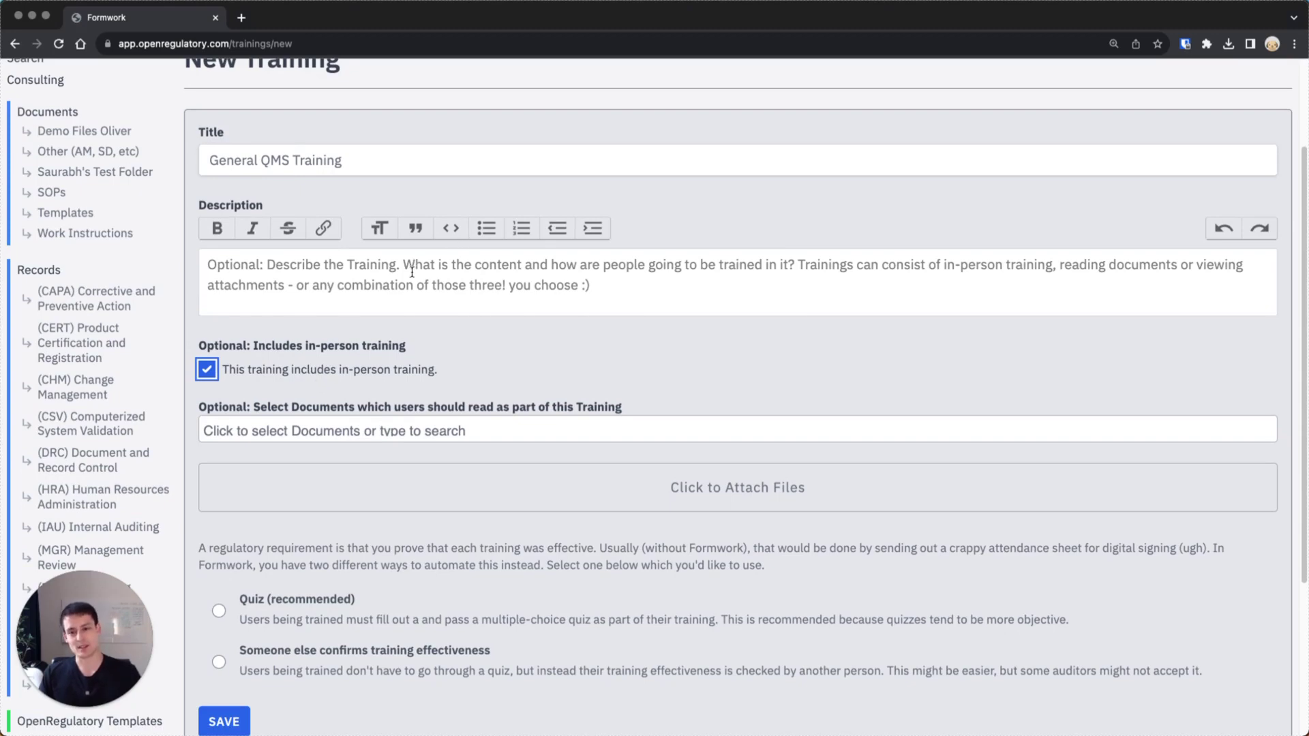
scroll(218, 376, "down", 2)
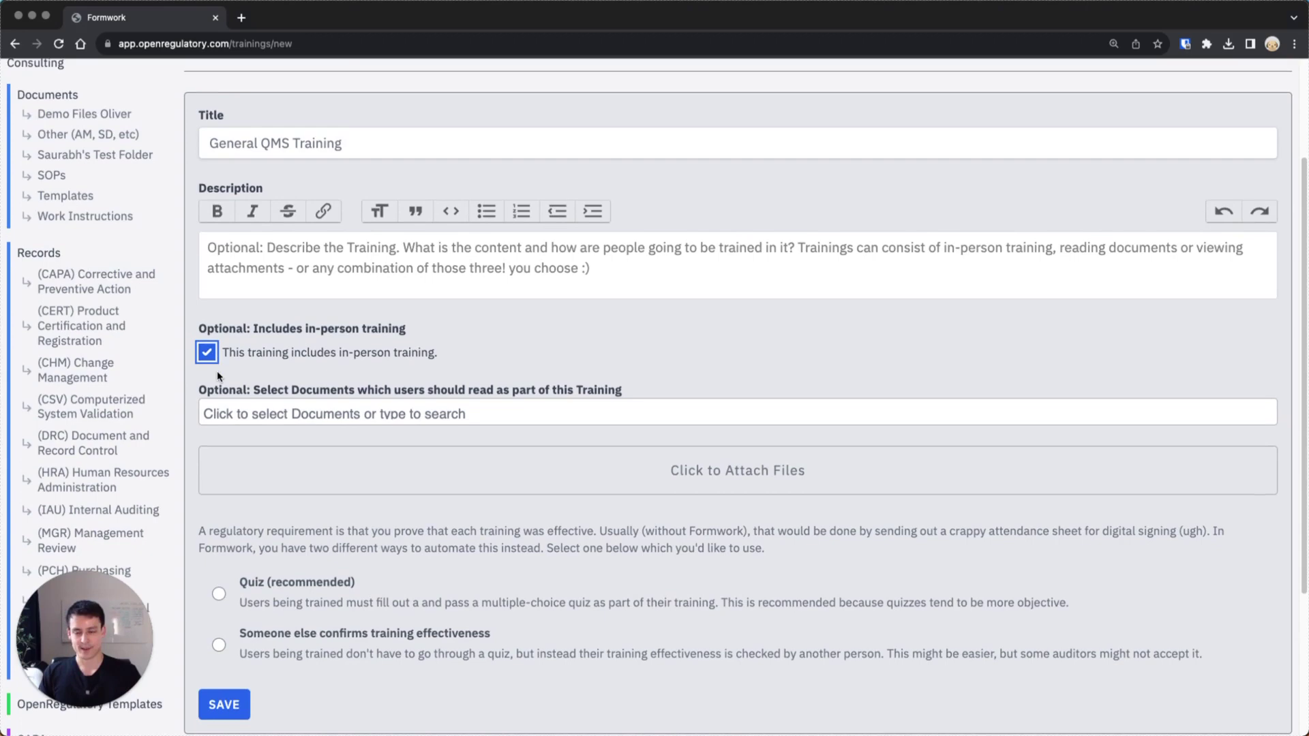
Untick in-person training, browse the Select Documents list, and close it without choosing any
left_click(239, 350)
scroll(280, 346, "down", 1)
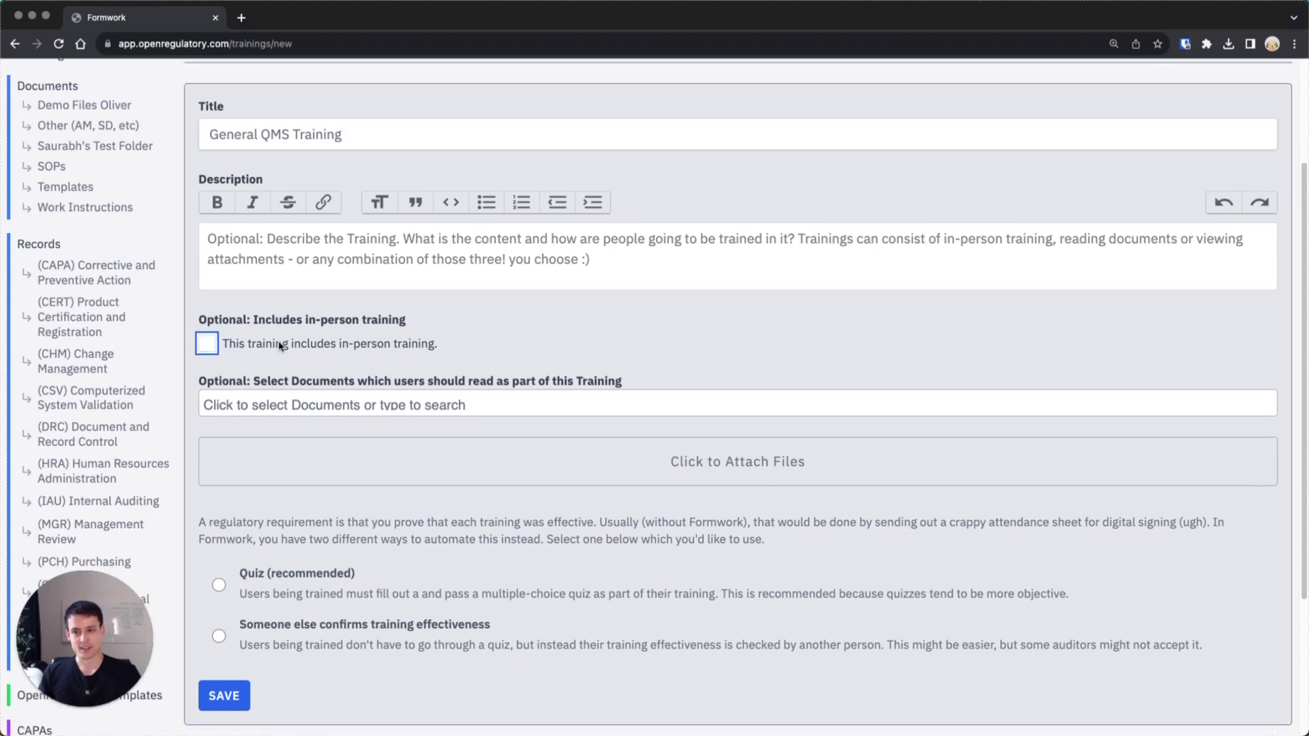
left_click(381, 403)
scroll(382, 468, "down", 3)
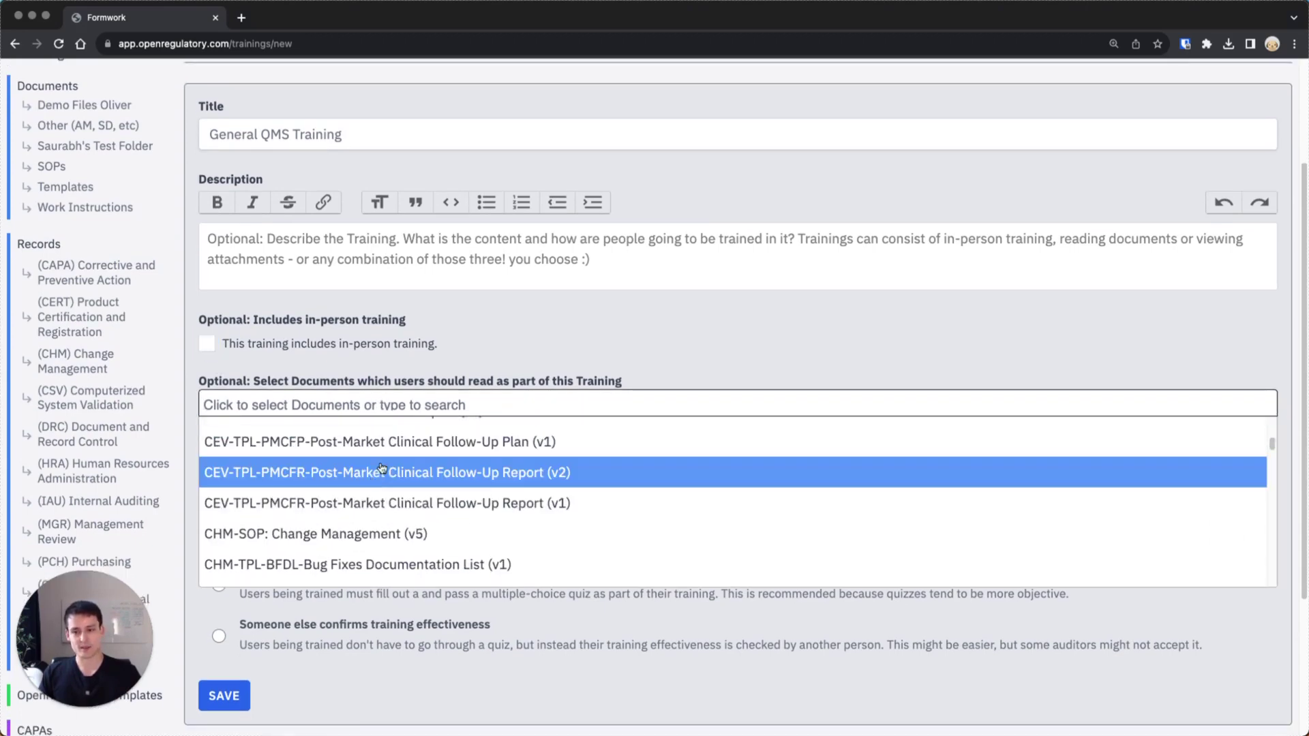
scroll(381, 469, "up", 3)
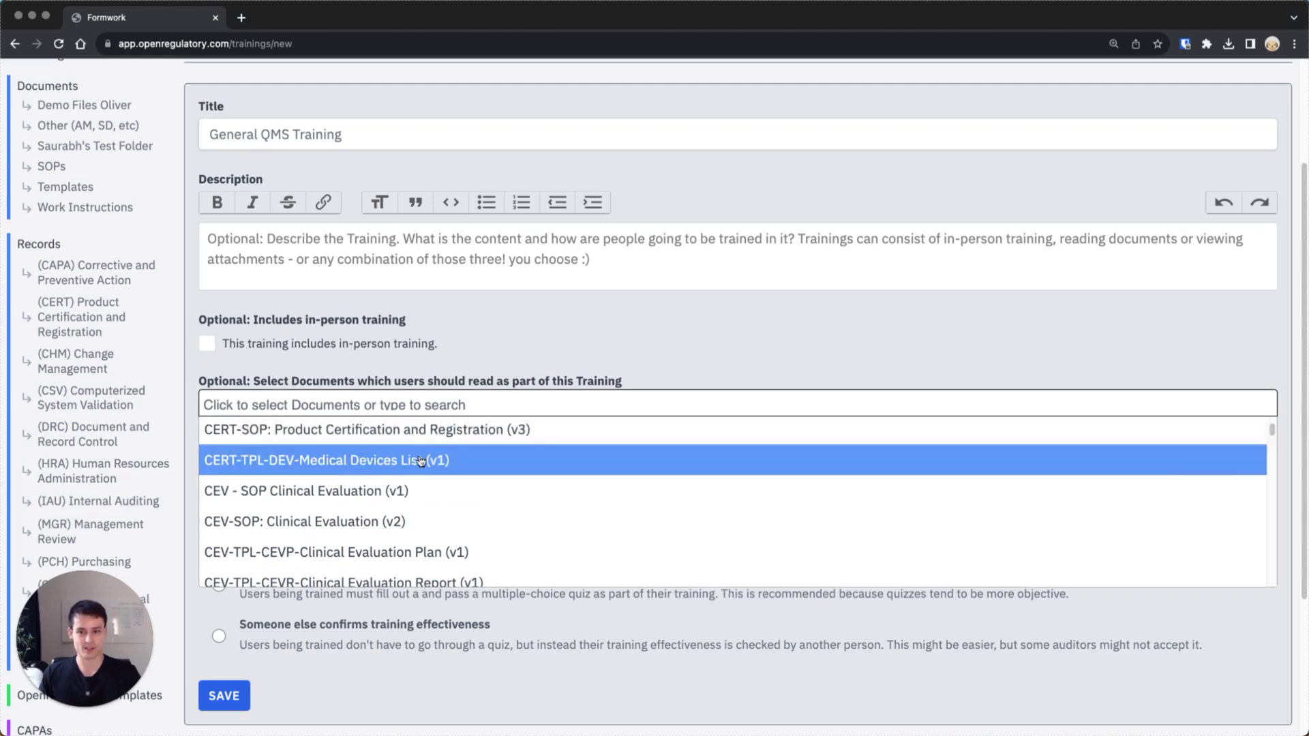
left_click(454, 397)
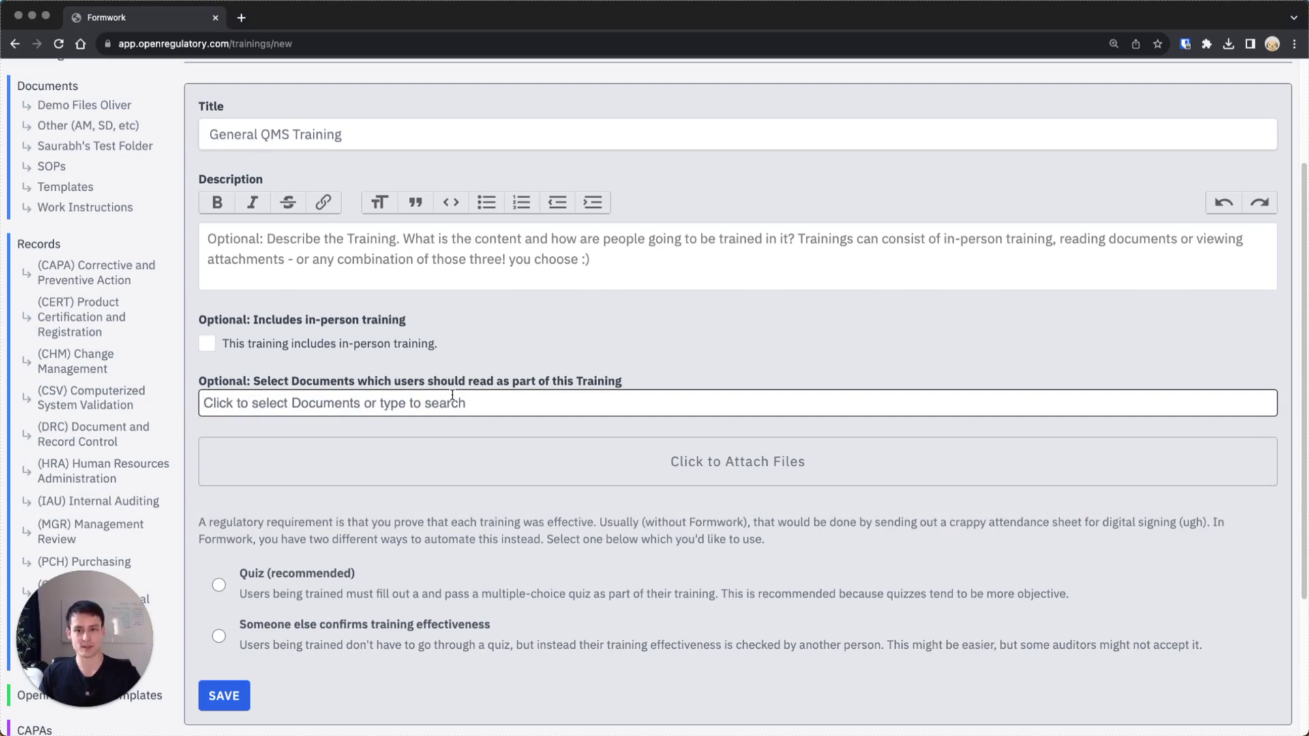
scroll(452, 396, "down", 2)
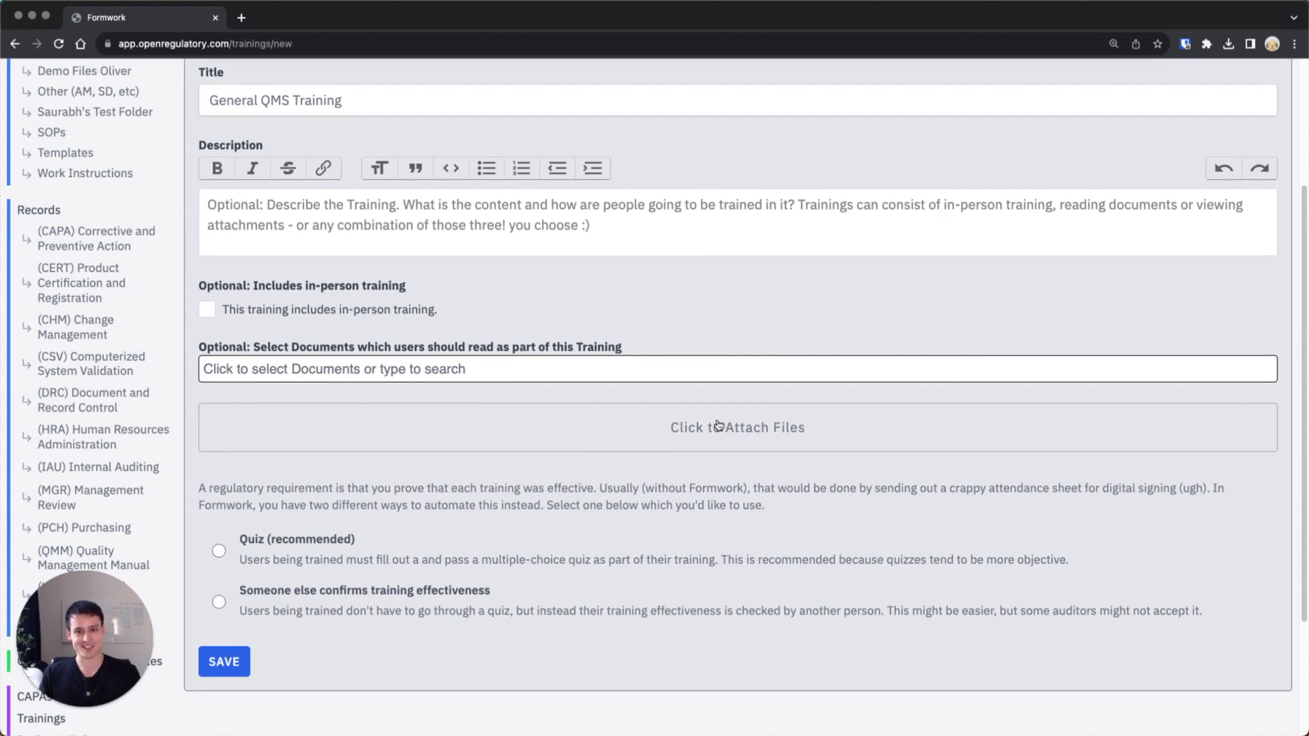
scroll(762, 361, "down", 1)
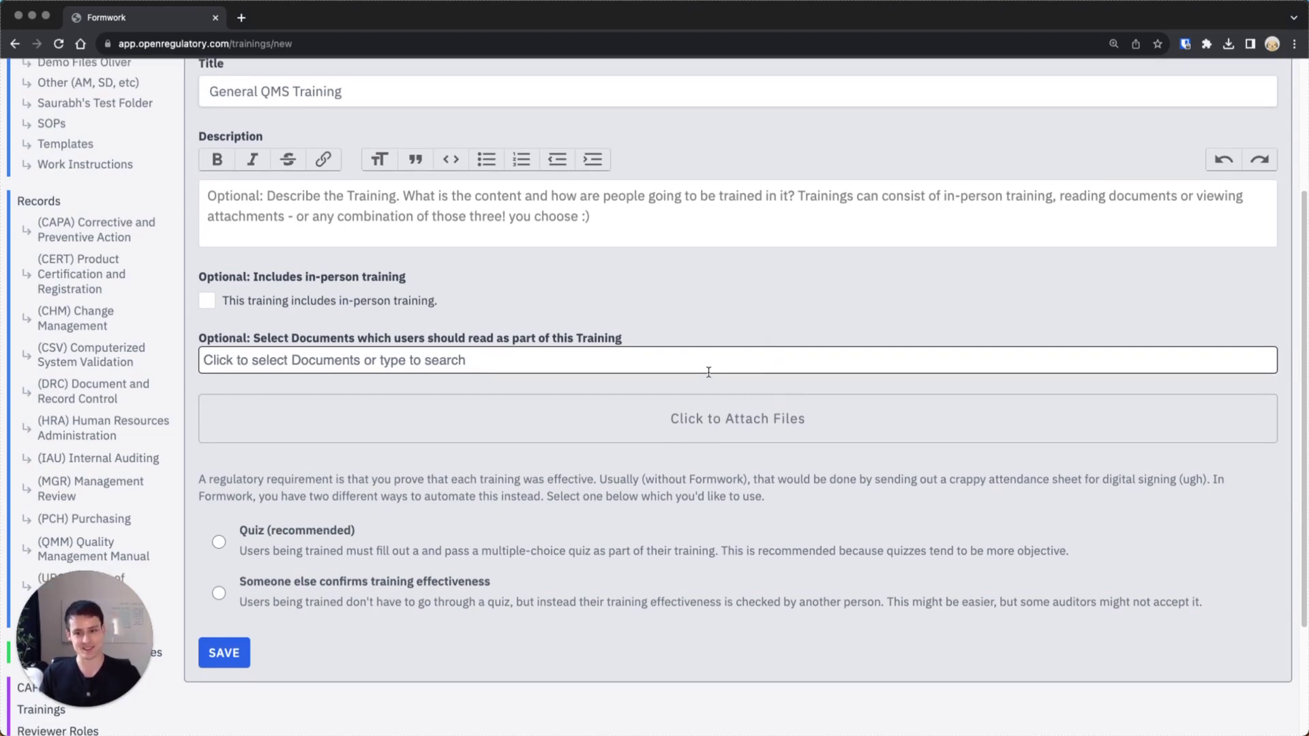
scroll(708, 372, "down", 4)
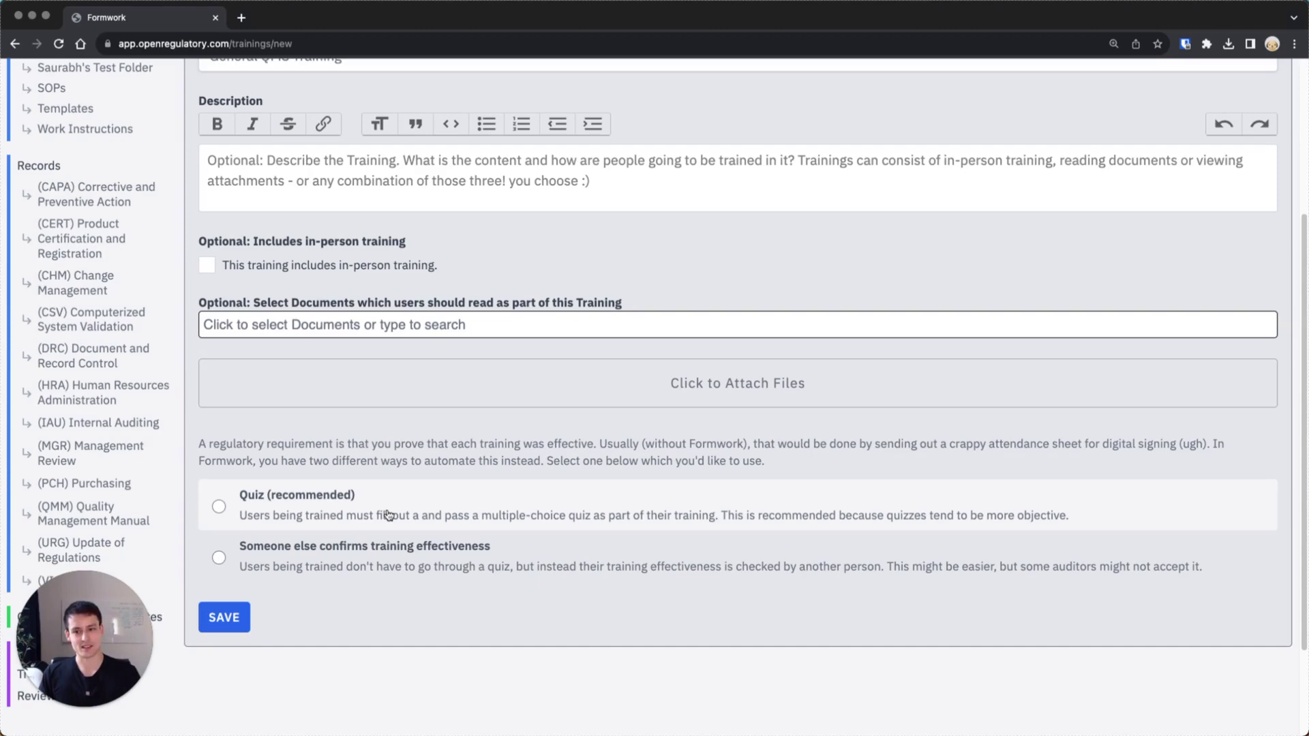
Choose Quiz (recommended) as the training's effectiveness check
left_click(388, 515)
scroll(327, 457, "down", 5)
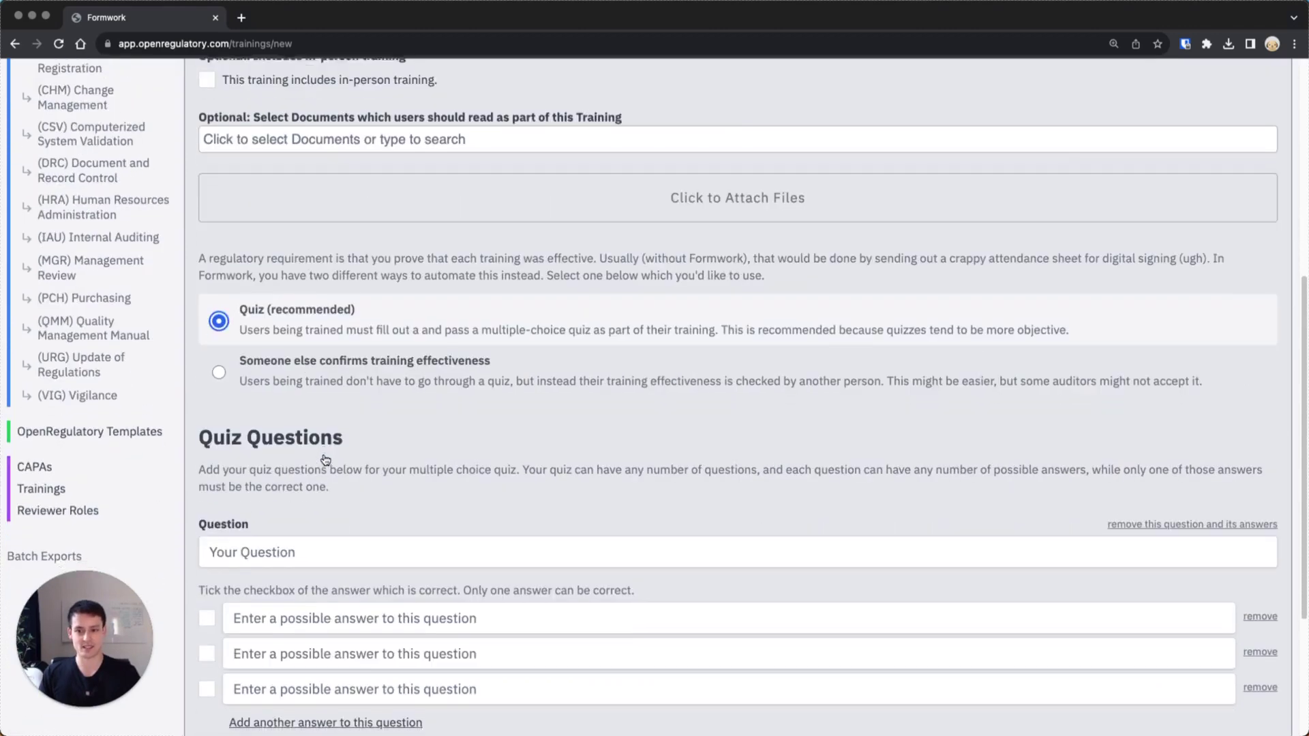
scroll(326, 461, "down", 4)
scroll(331, 397, "down", 1)
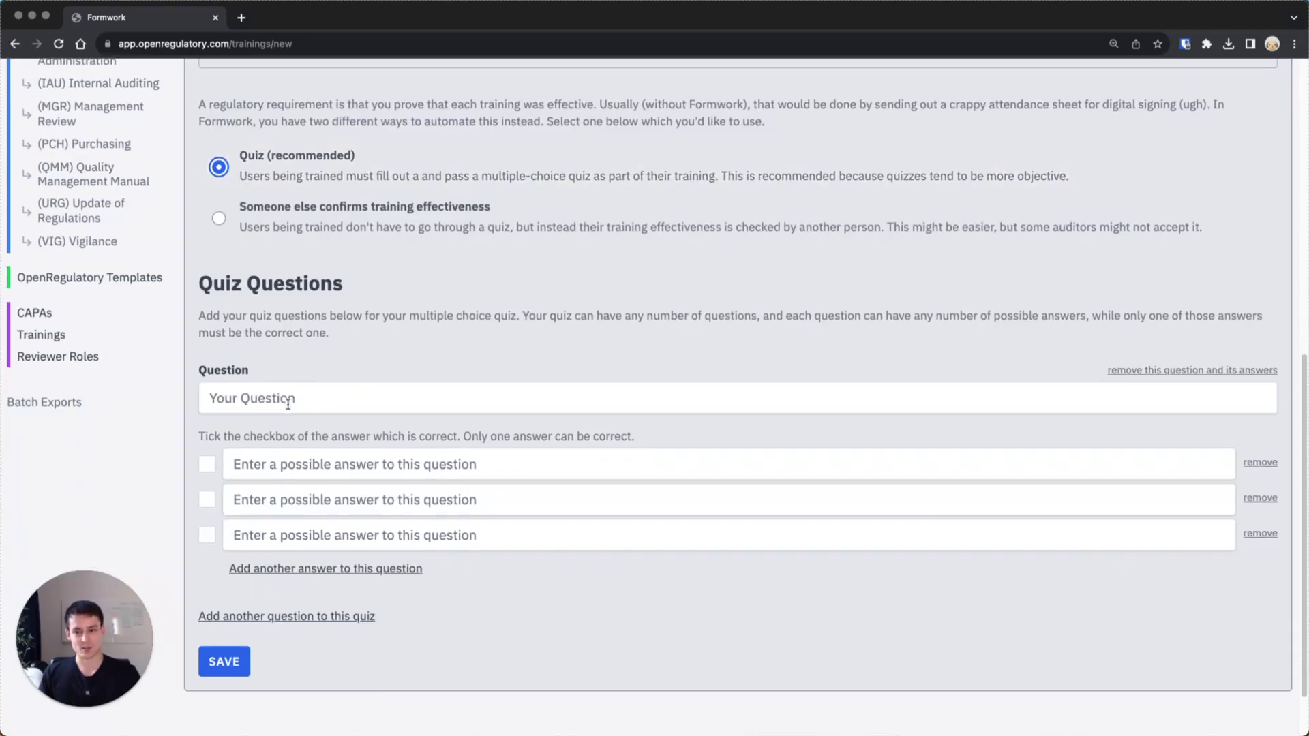
scroll(340, 603, "down", 1)
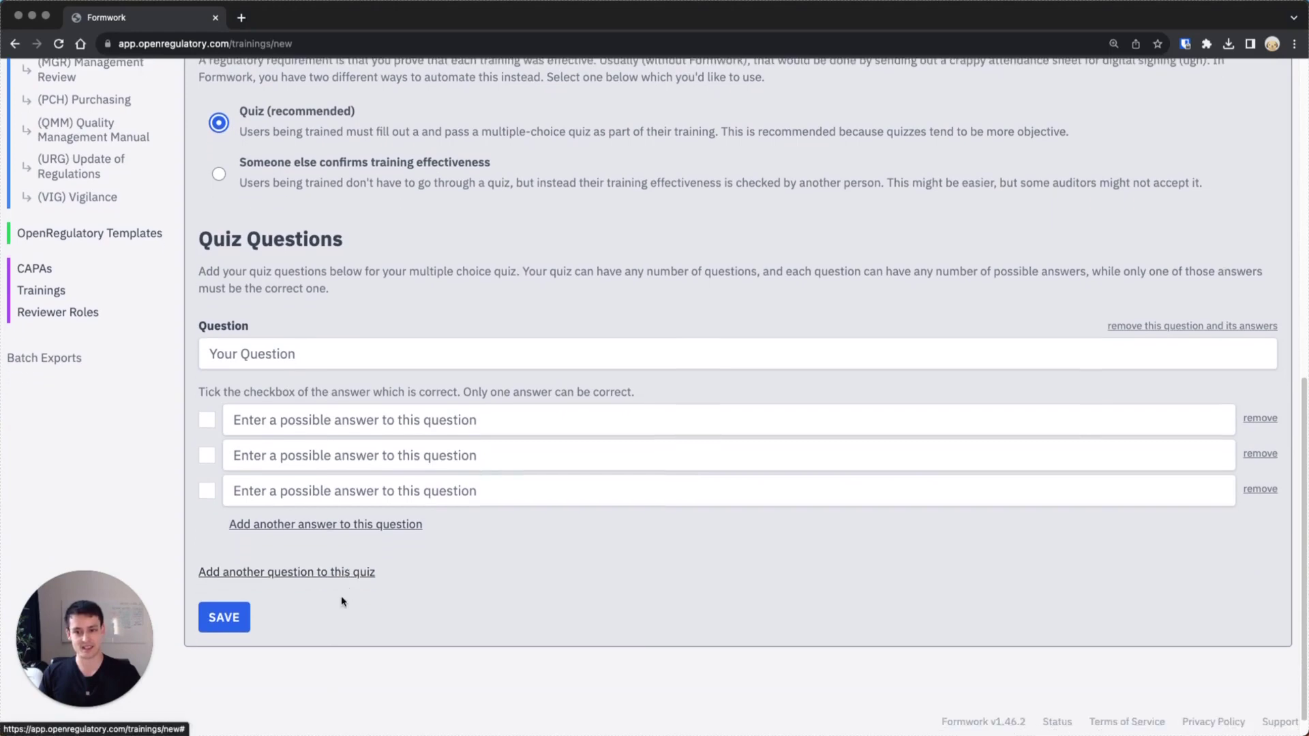
Add a second quiz question, then add and remove a third one
left_click(351, 575)
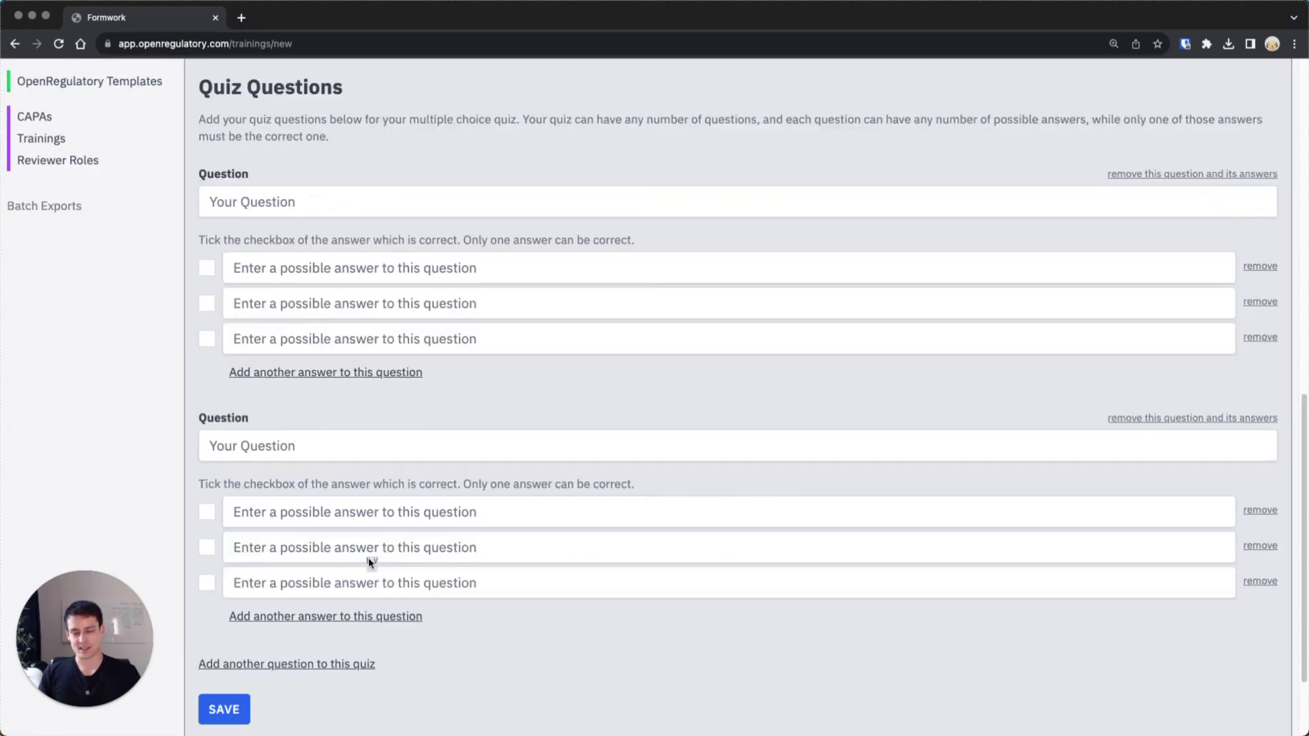
scroll(371, 561, "up", 4)
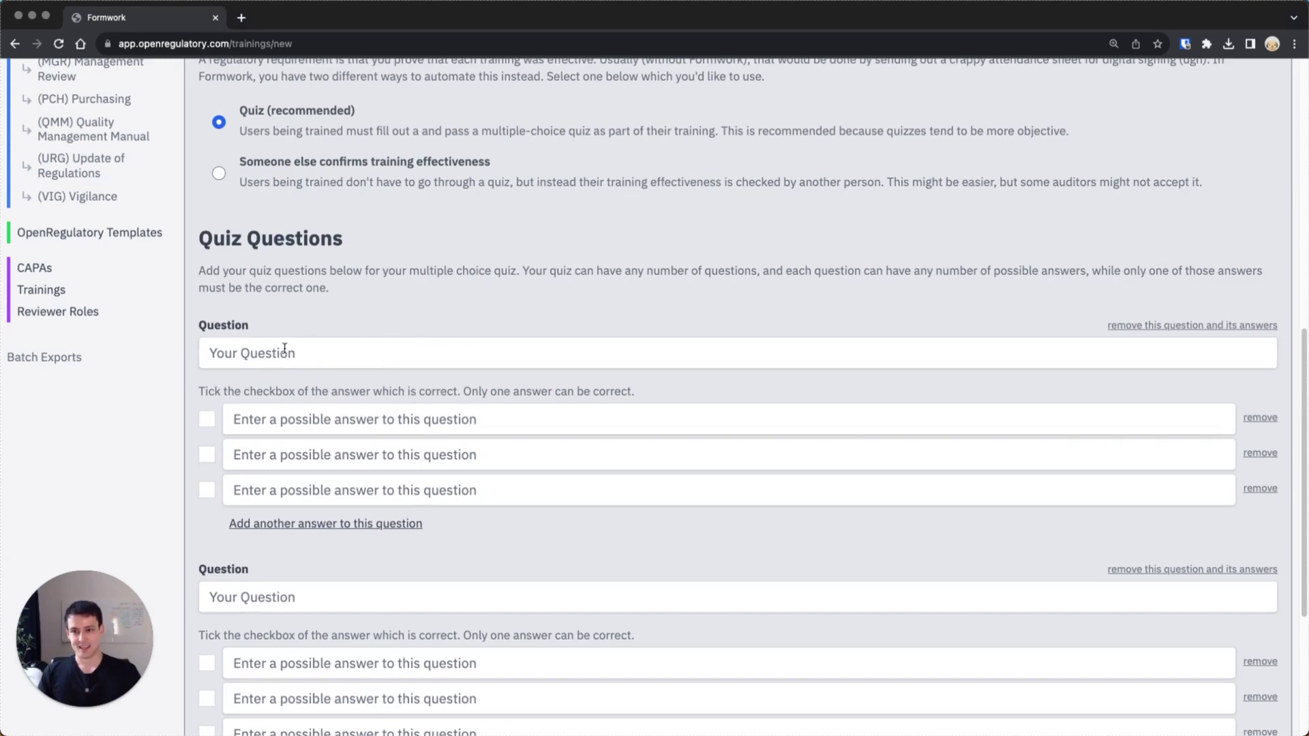
scroll(306, 409, "down", 5)
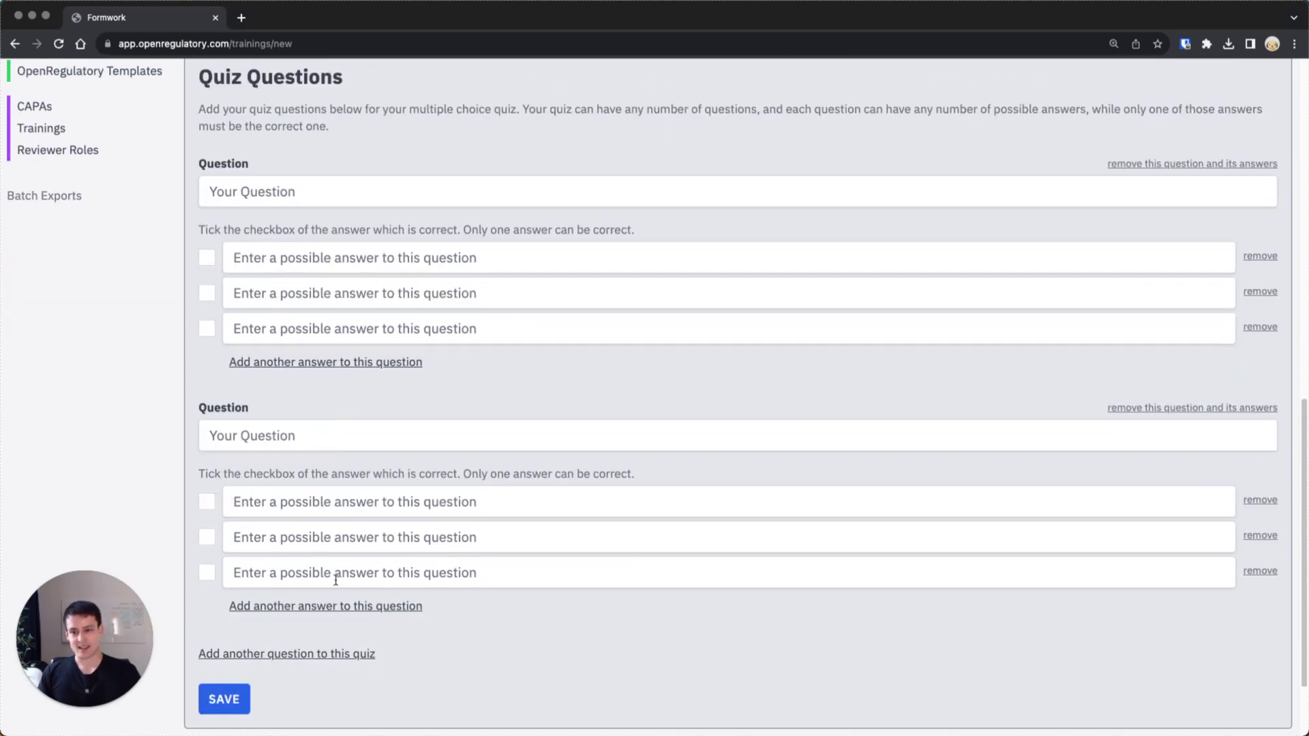
left_click(322, 659)
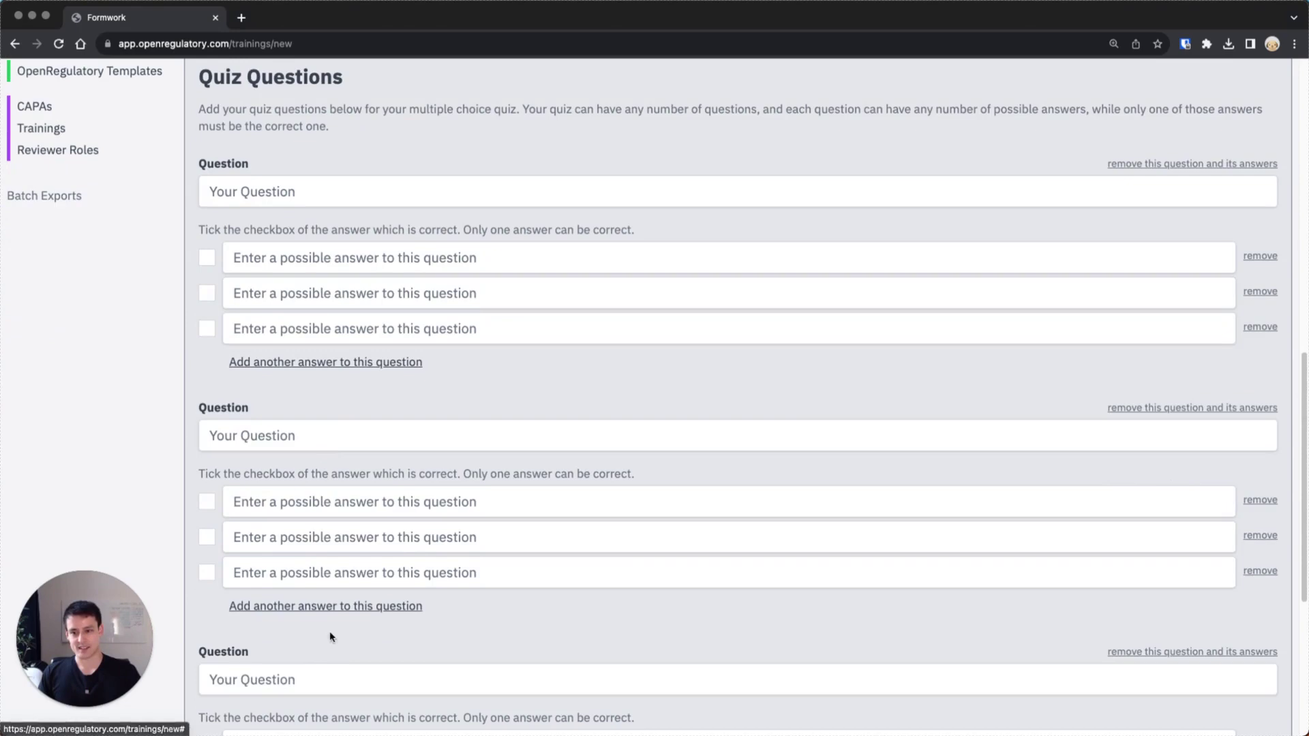
left_click(1148, 652)
scroll(526, 511, "up", 5)
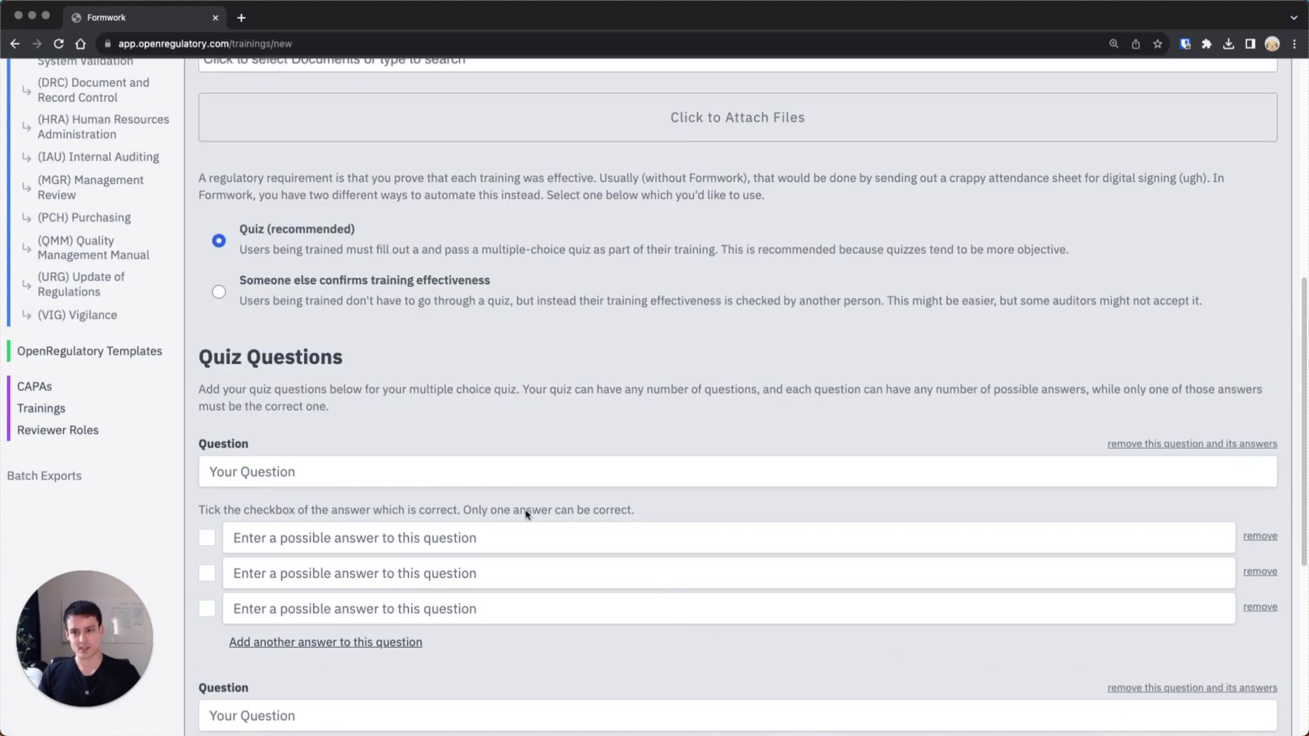
Enter the first quiz question 'What's the typical way of taking a device off the market?'
left_click(286, 455)
type("asdasdasdasd")
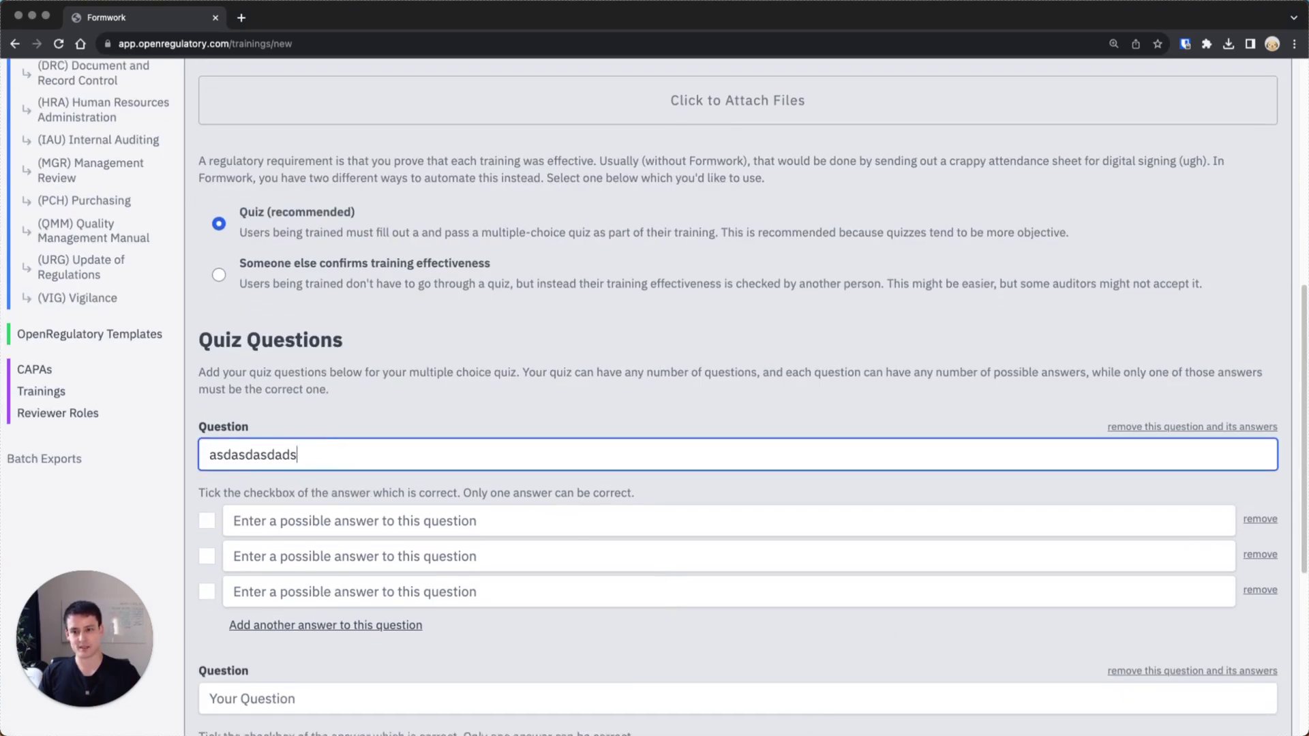
key("super+a")
key("BackSpace")
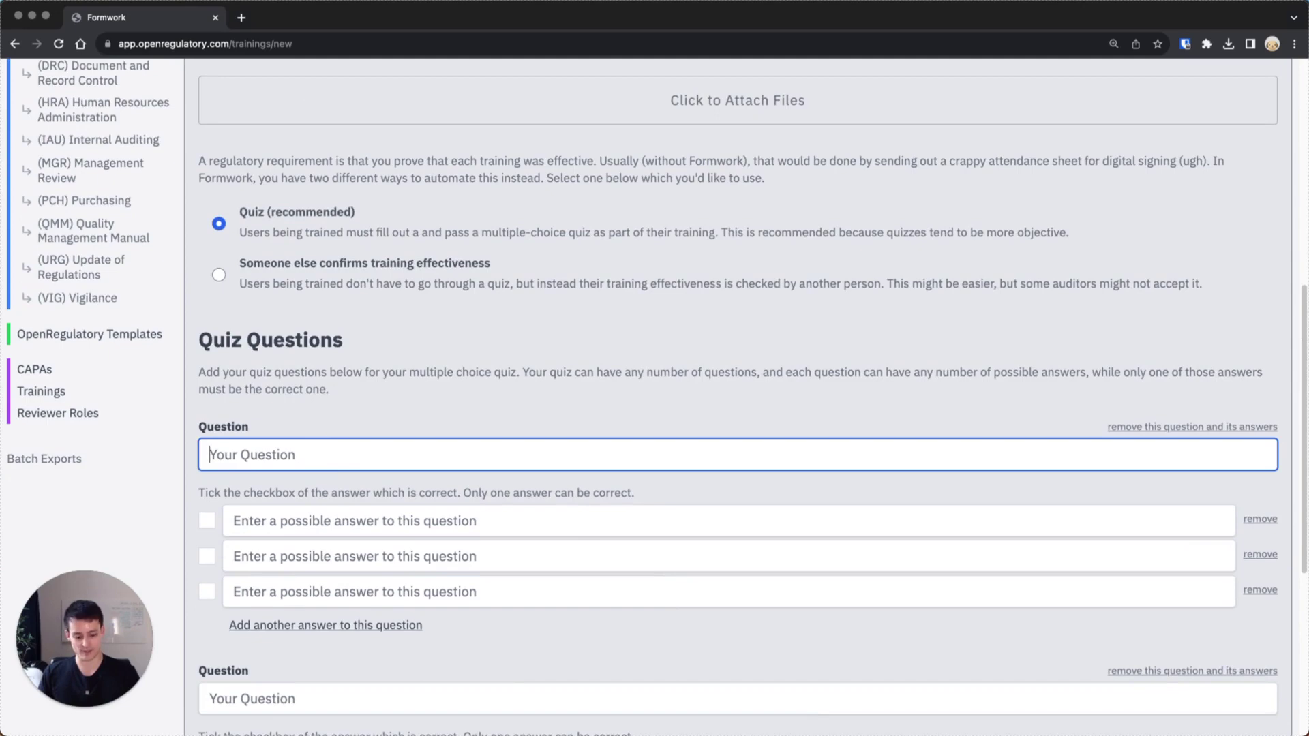
type("What's the t")
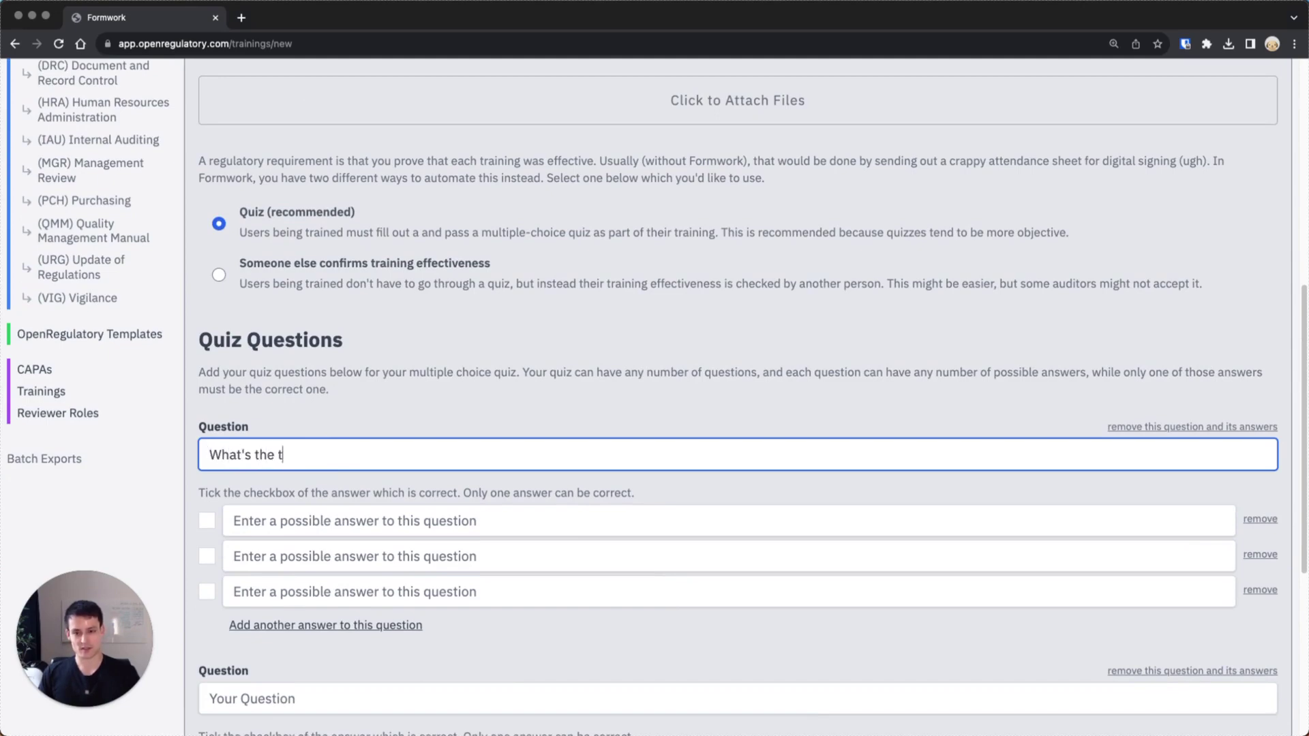
type("ypical way of taking a")
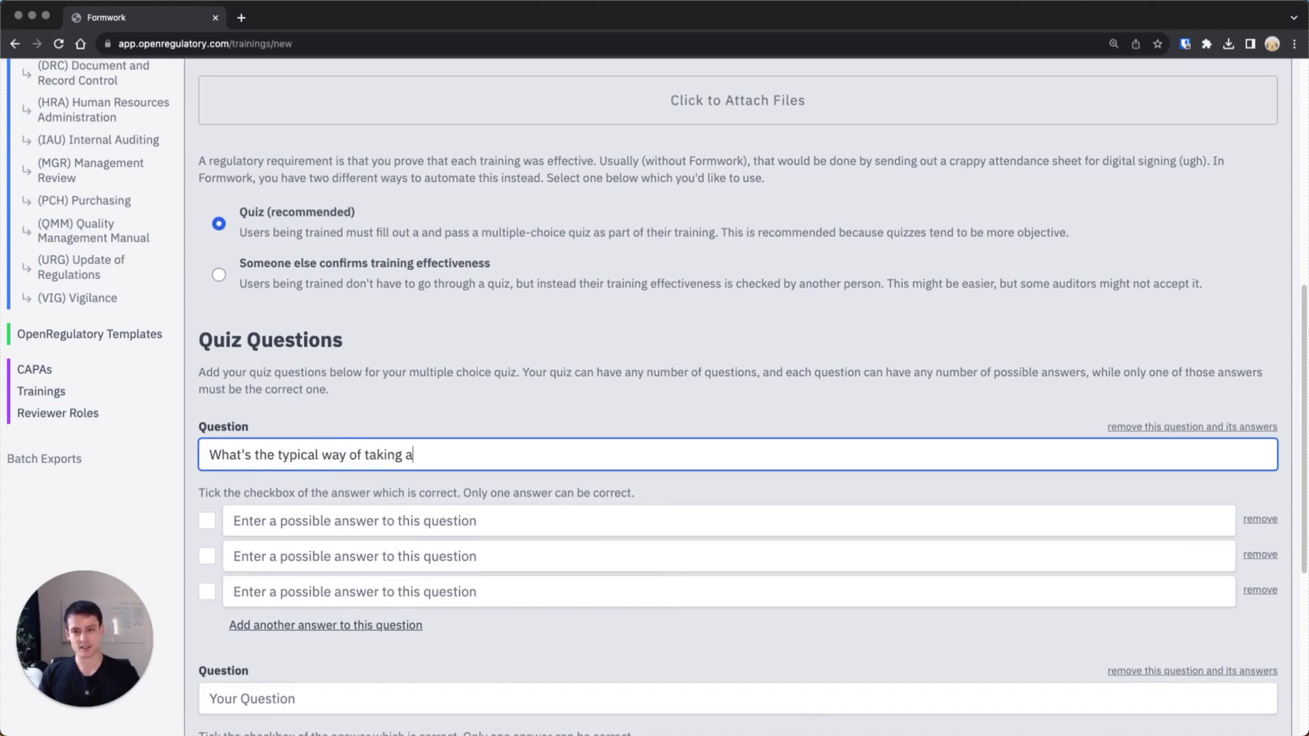
type(" device off the marke")
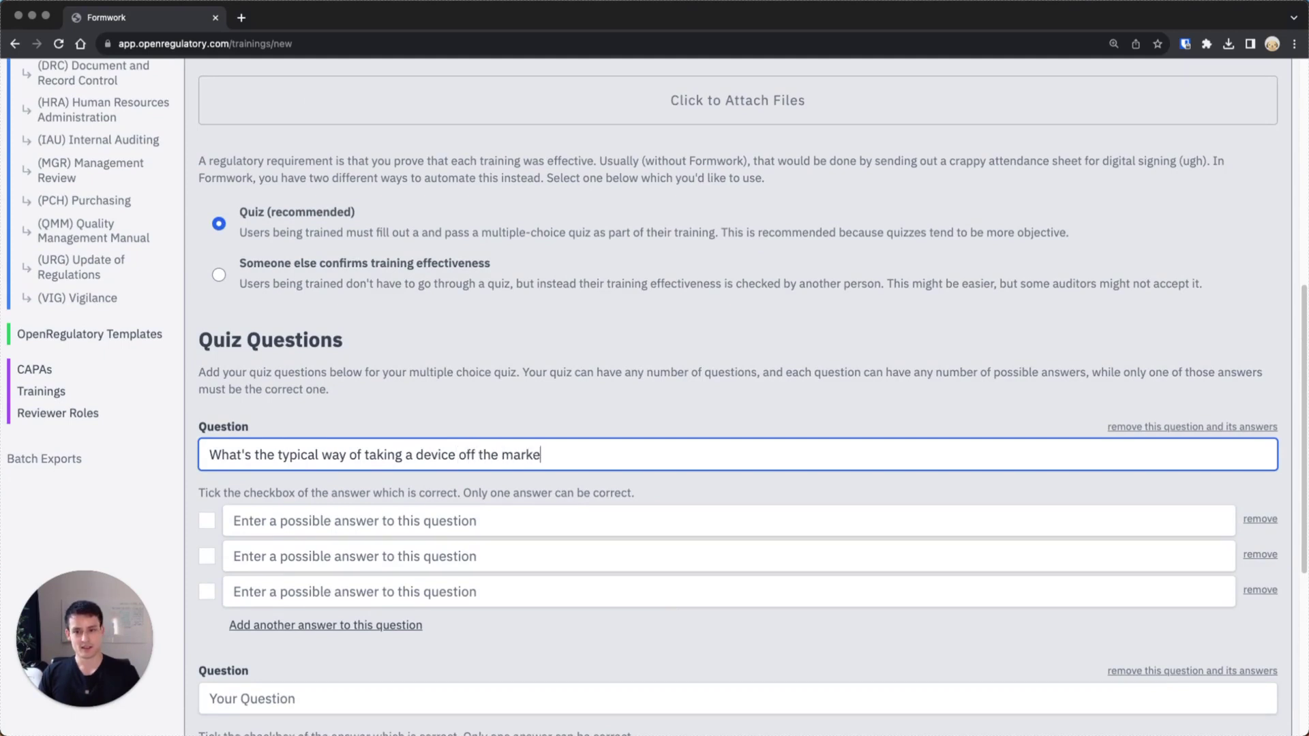
type("t?")
Fill its answers: 'Notify the software developers', 'Reach out to authorities' and 'Something'
key("Tab")
key("Tab")
type("Not")
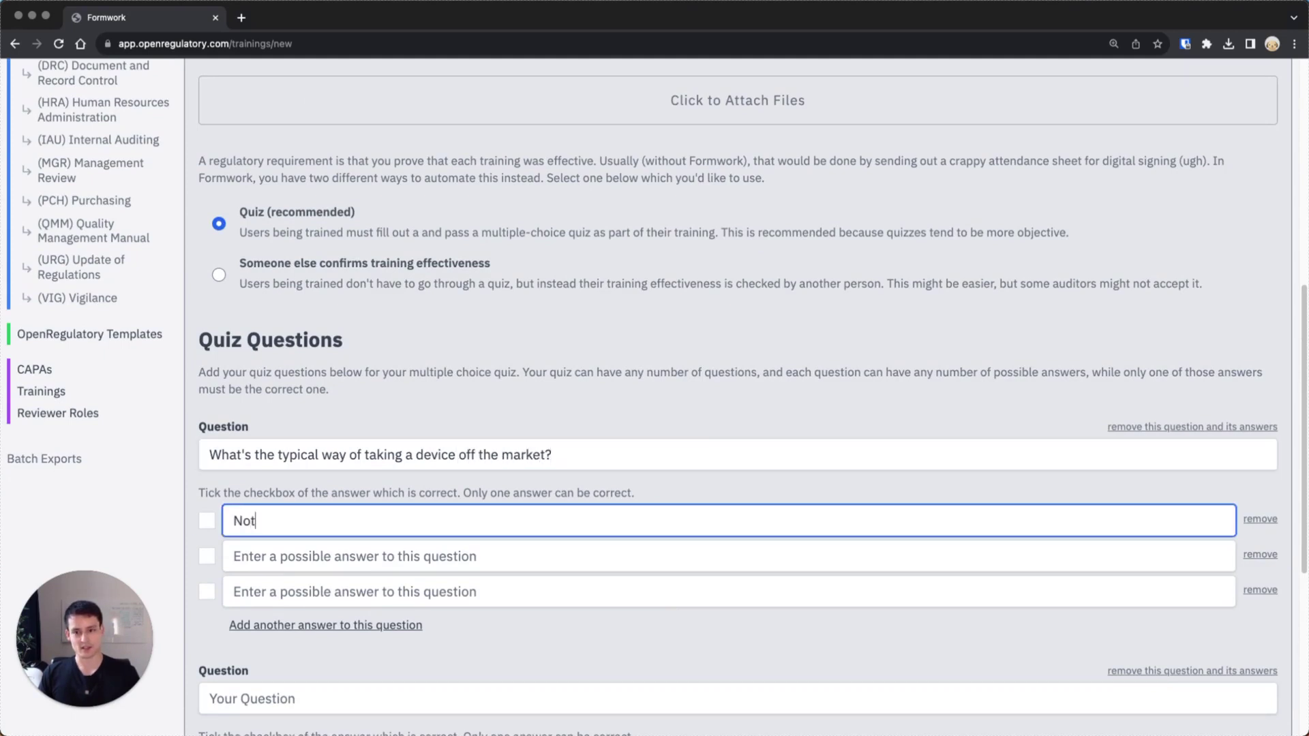
type("ify the software developers")
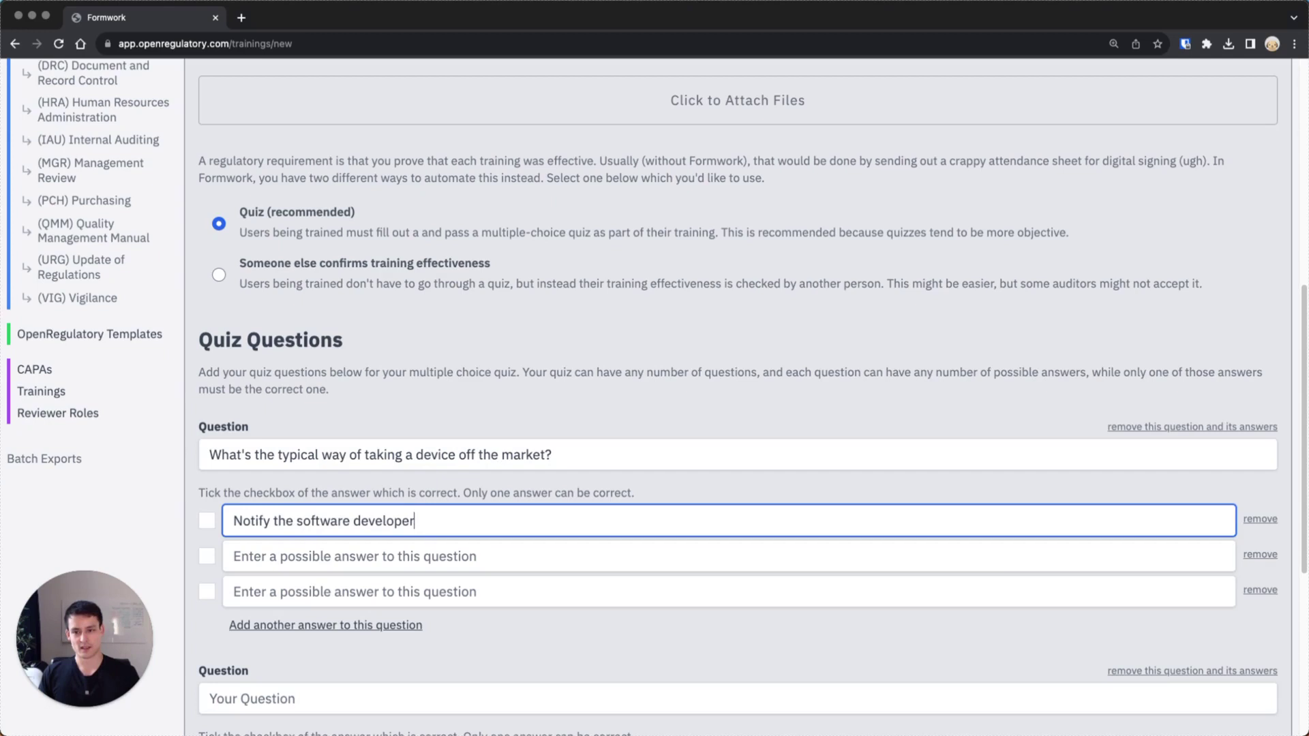
key("Tab")
key("Tab")
key("Tab")
type("R")
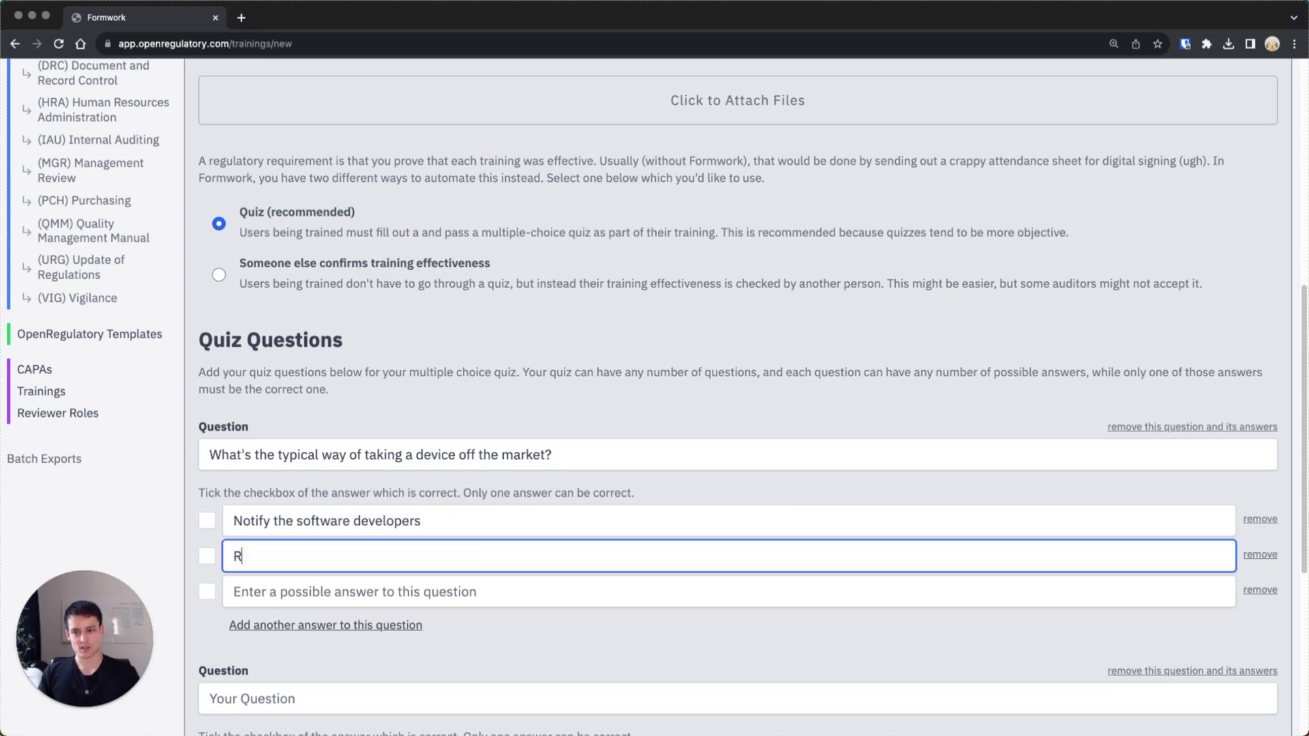
type("each out to authorities")
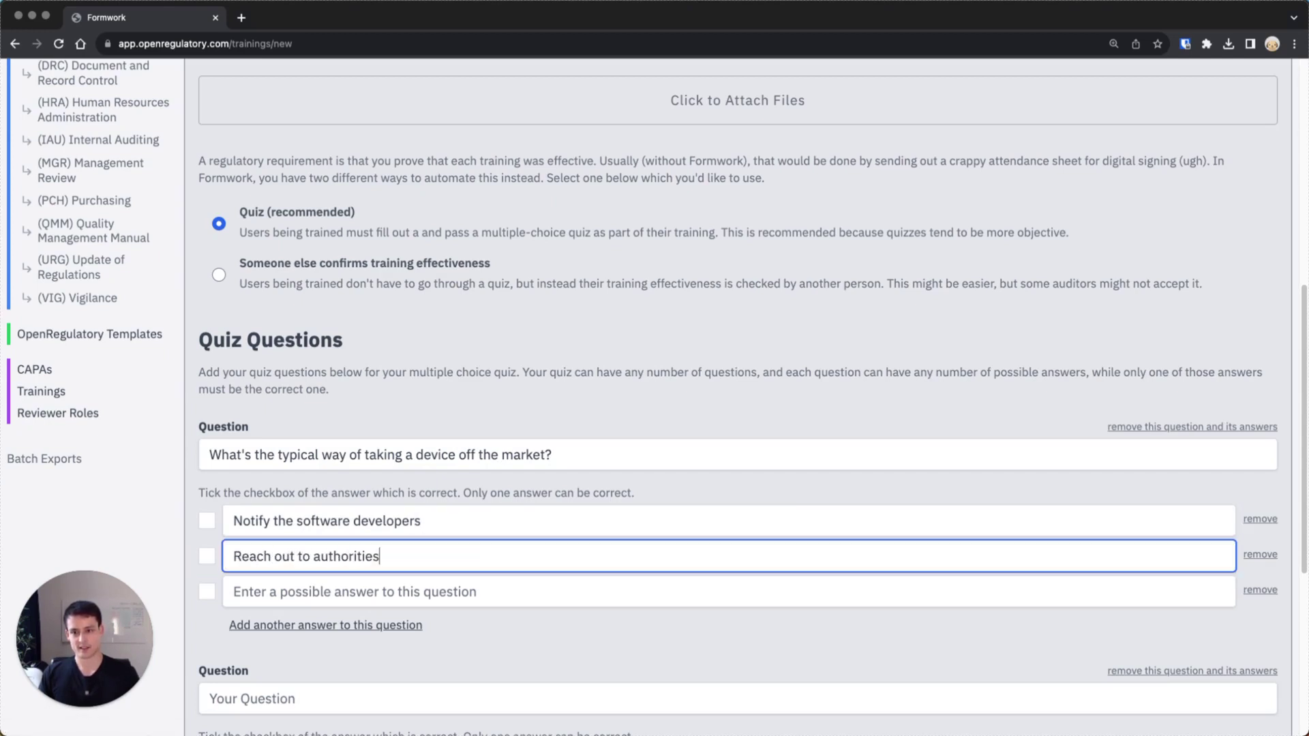
key("Tab")
key("Tab")
key("Tab")
type("Something")
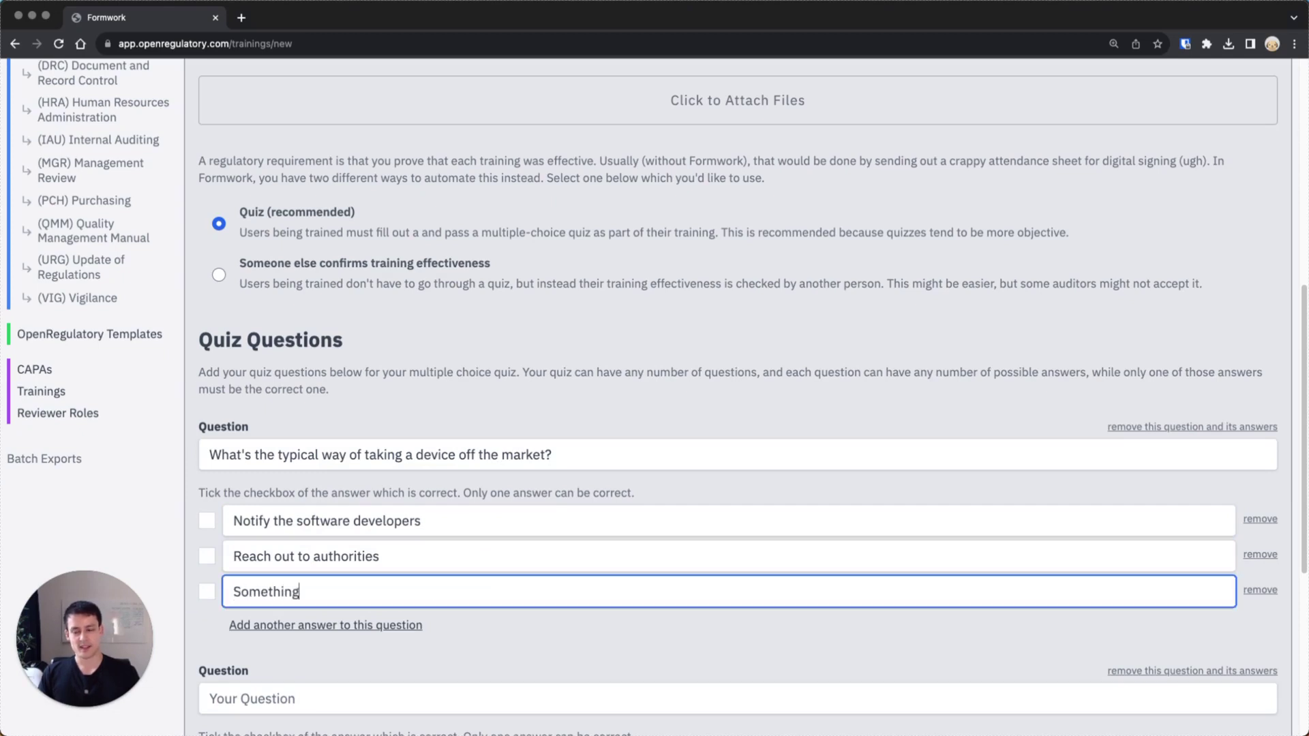
scroll(379, 433, "down", 2)
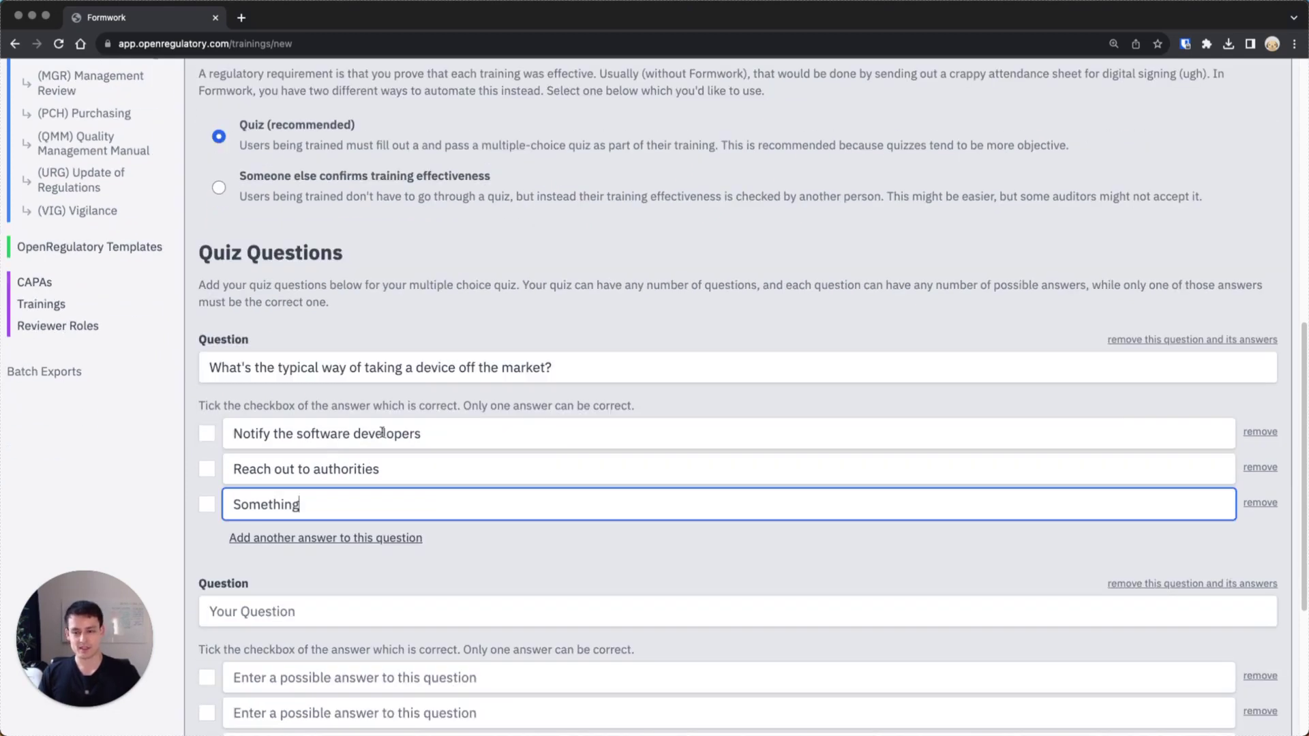
Add a fourth and fifth answer slot to the first question, then delete both
left_click(314, 539)
left_click(306, 544)
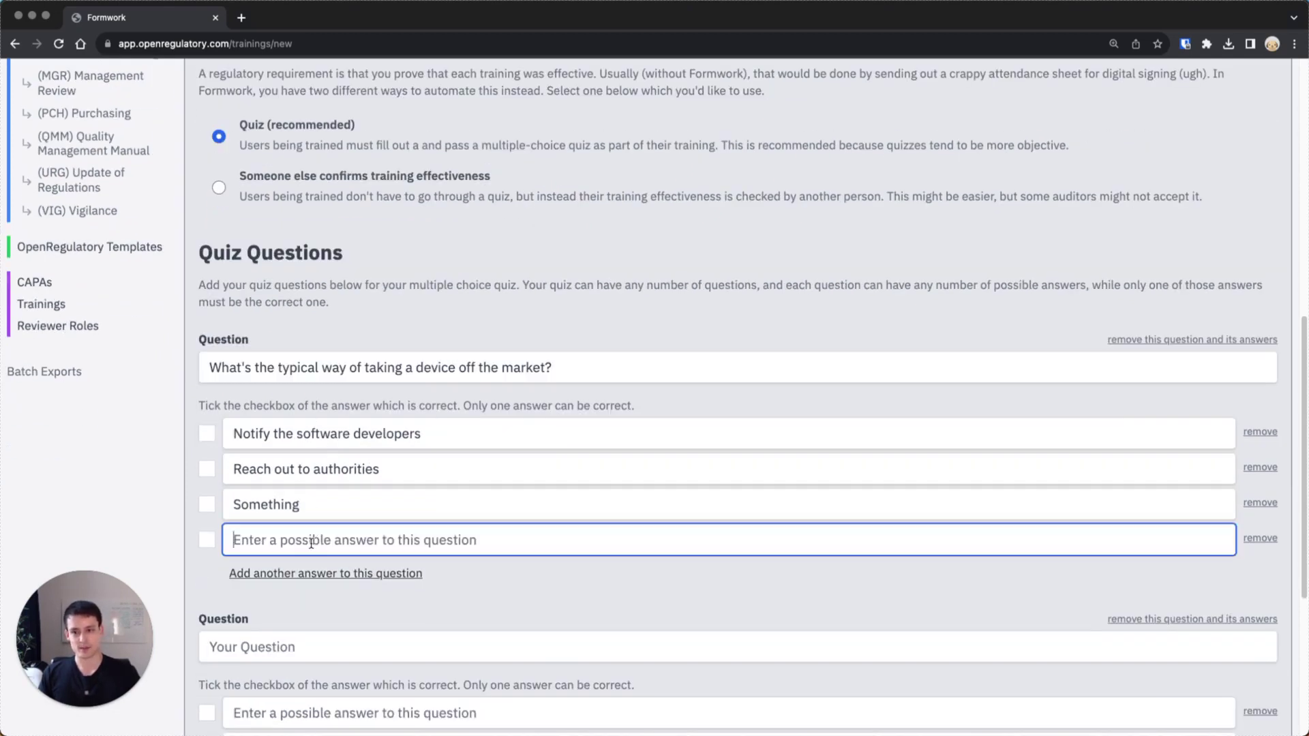
left_click(339, 573)
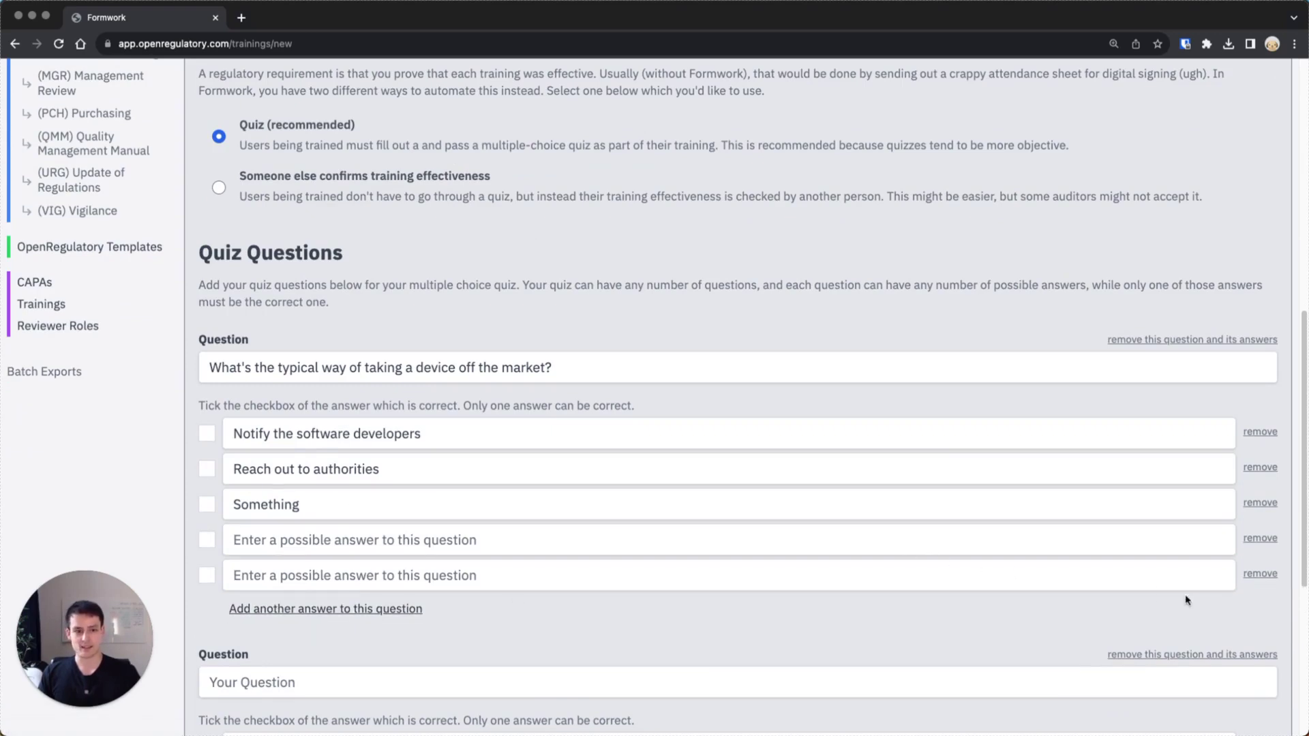
left_click(1261, 574)
left_click(1260, 538)
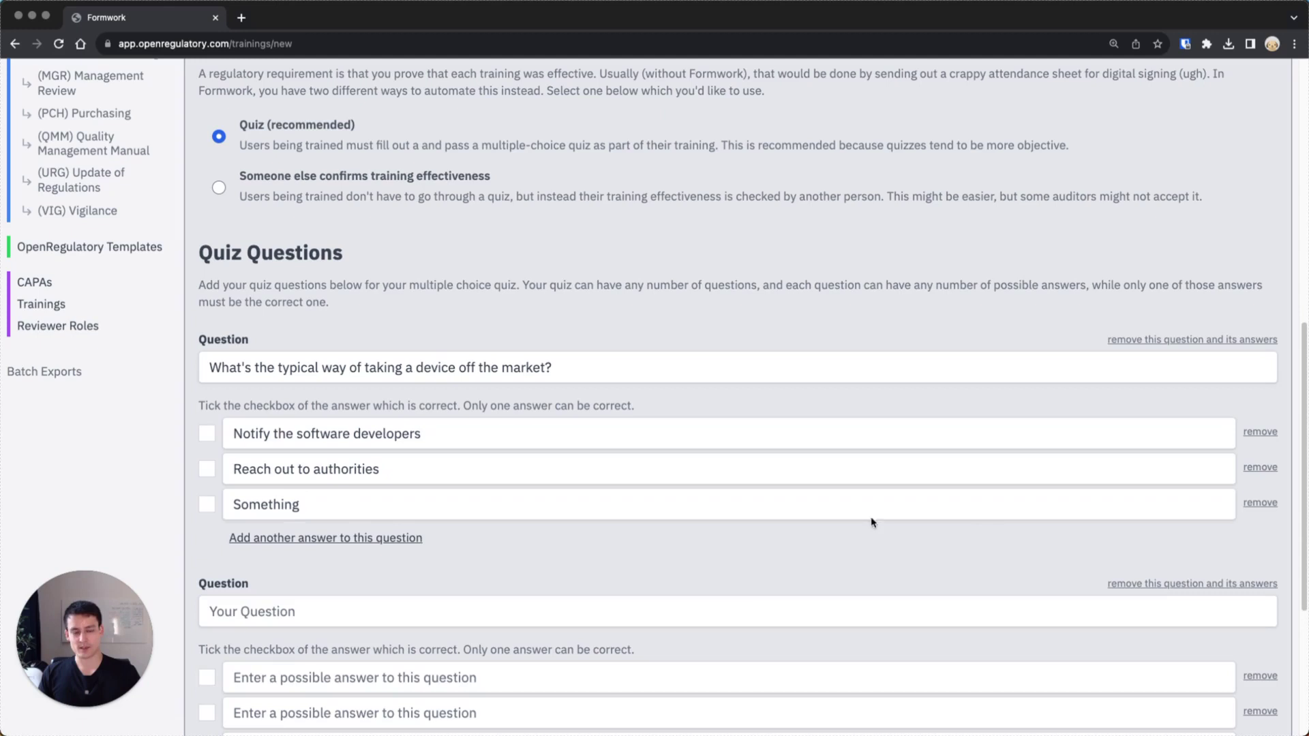
Mark 'Reach out to authorities' as the first question's correct answer
left_click(207, 505)
left_click(207, 469)
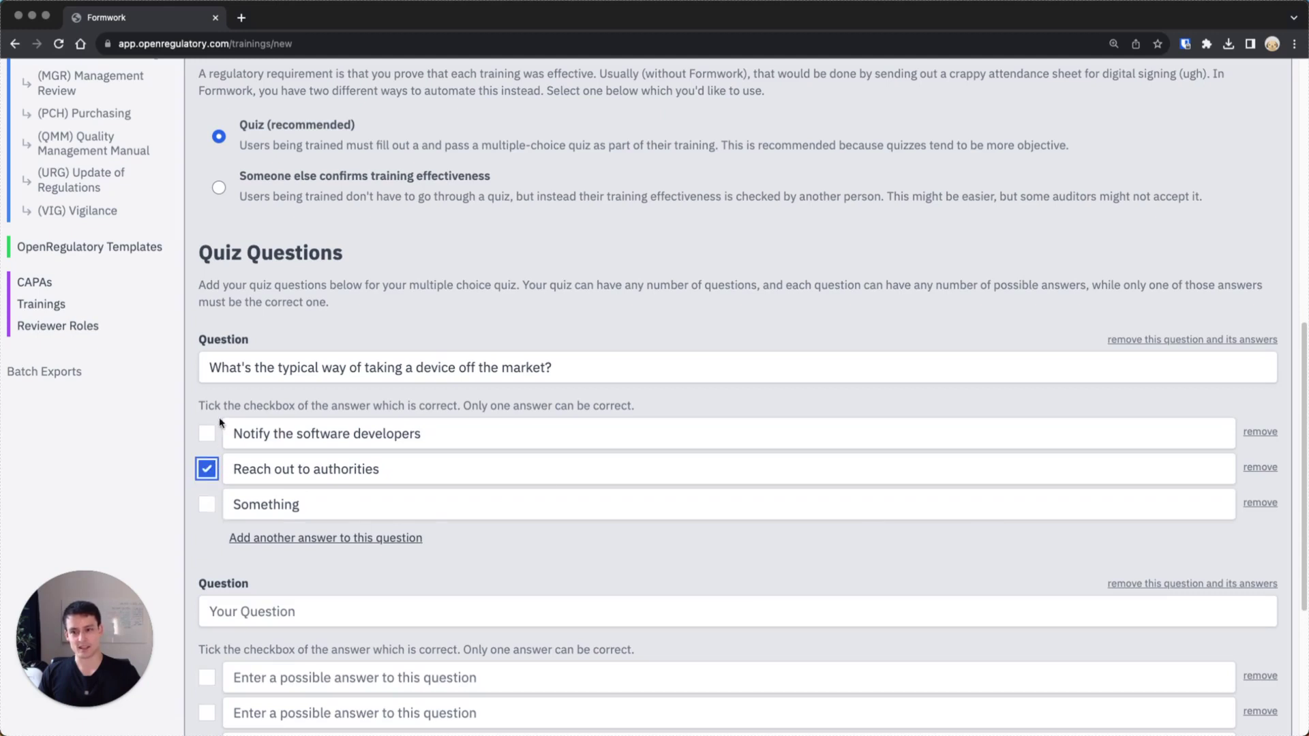
left_click(206, 433)
left_click(208, 469)
left_click(400, 471)
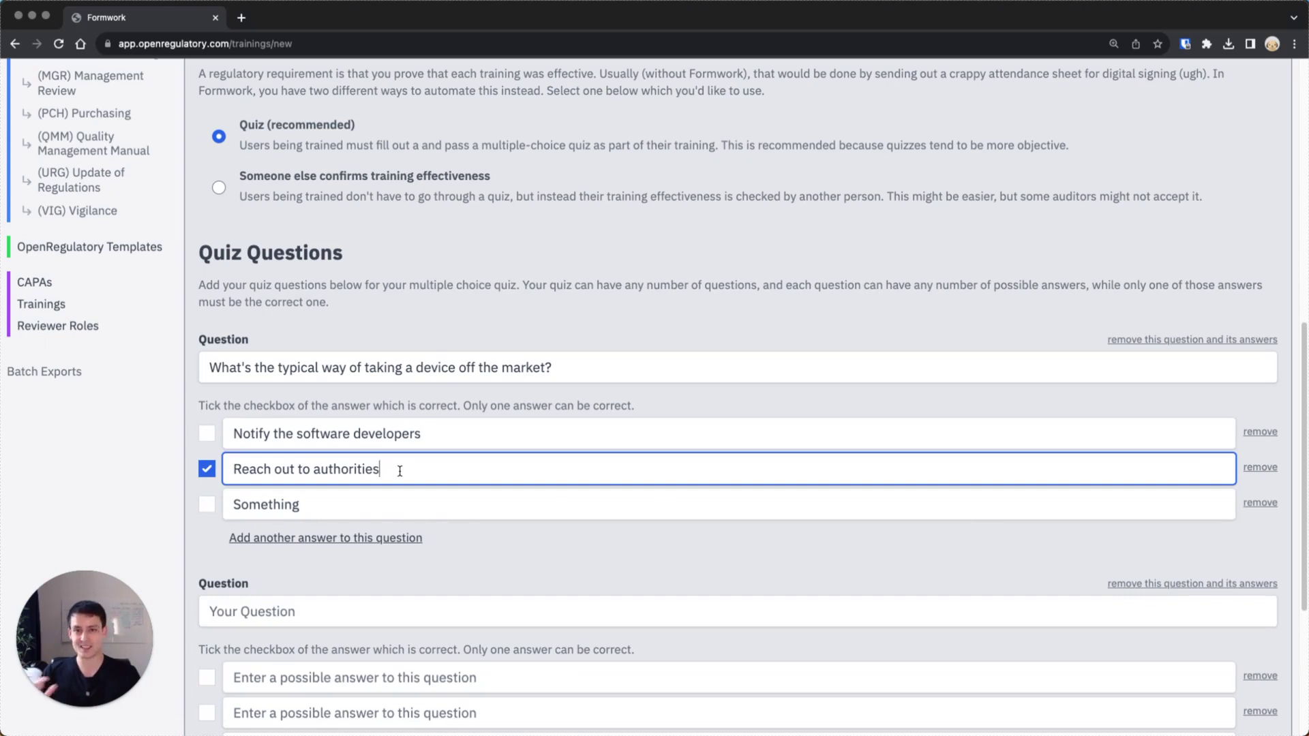
Leave the first question with two blank answer slots after 'Something'
scroll(400, 471, "down", 3)
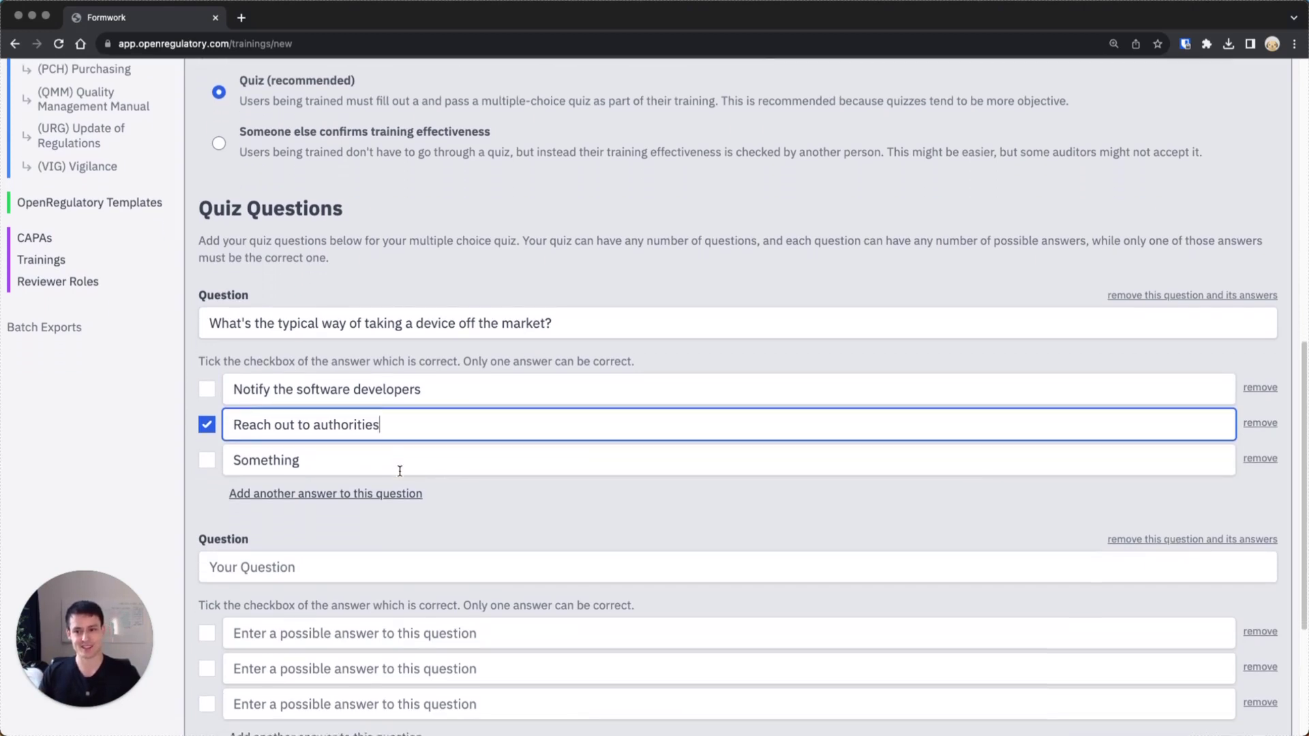
left_click(339, 459)
scroll(317, 546, "down", 1)
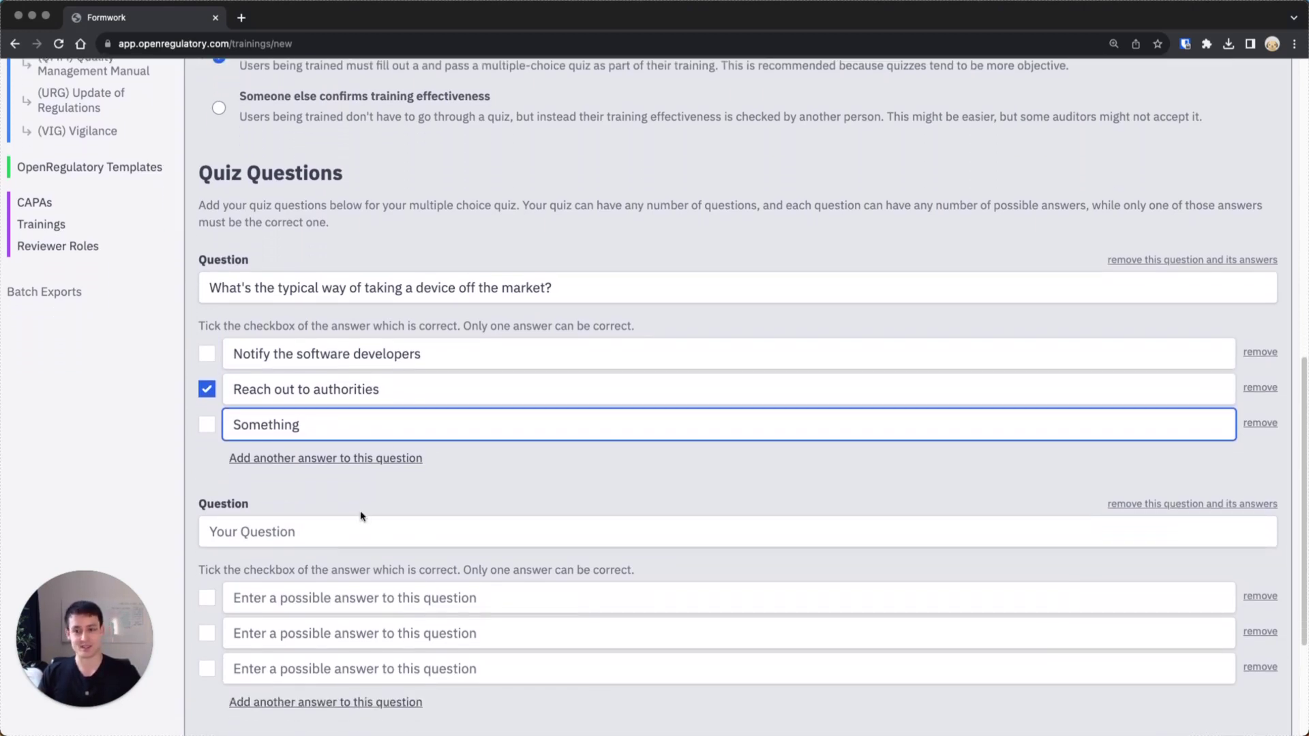
left_click(377, 460)
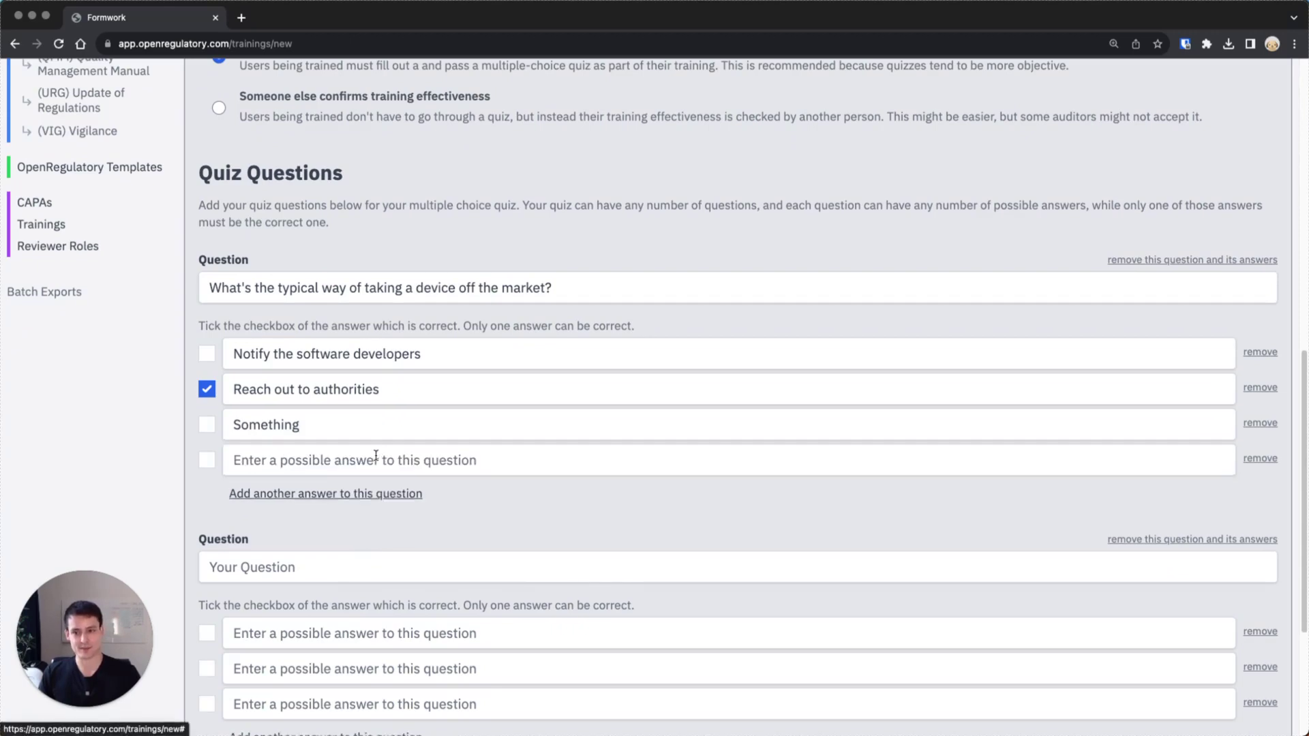
left_click(339, 493)
left_click(1260, 494)
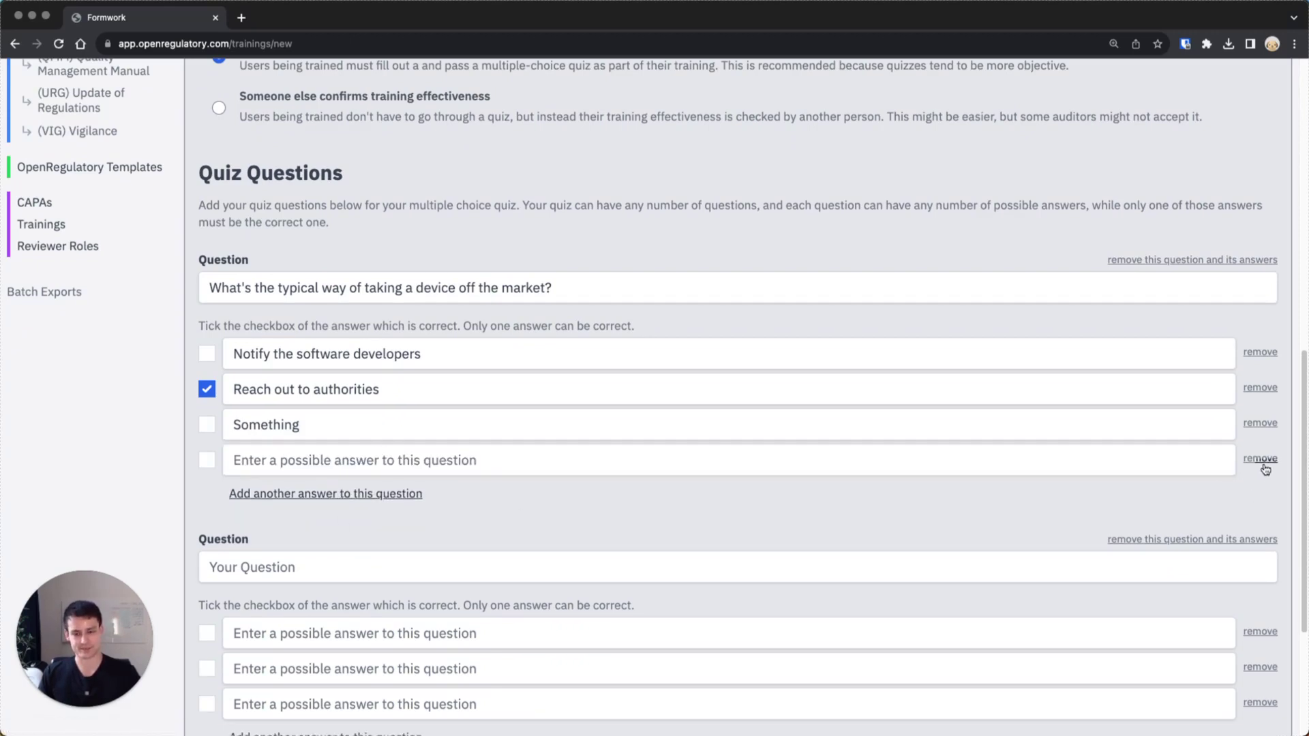
left_click(1260, 459)
left_click(341, 459)
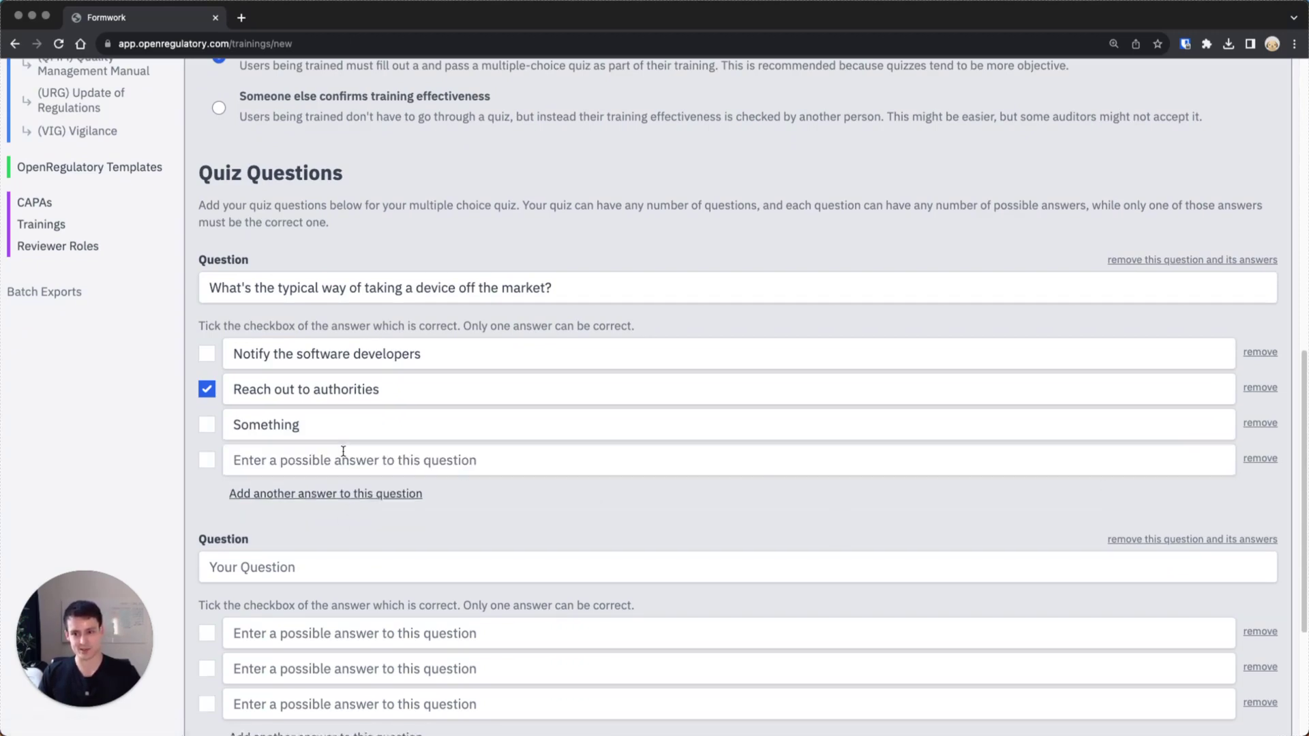
left_click(282, 494)
scroll(339, 462, "down", 3)
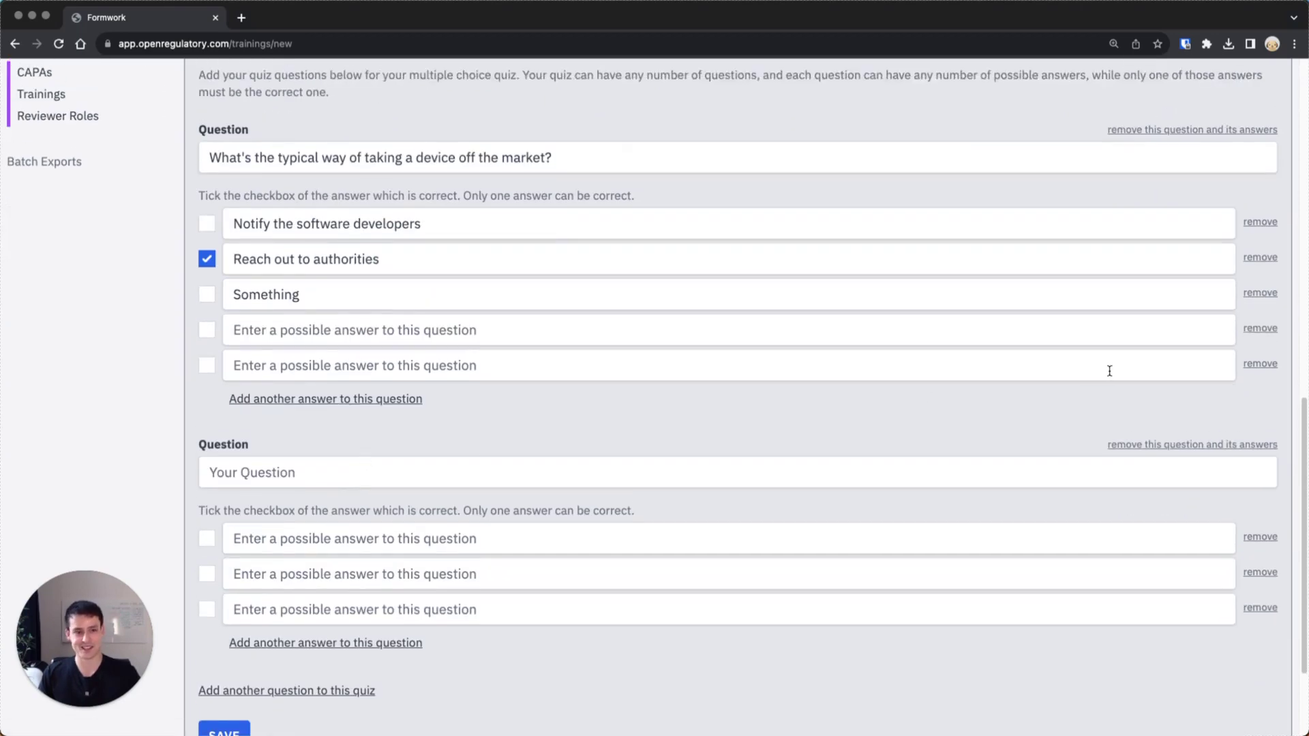
scroll(824, 403, "down", 2)
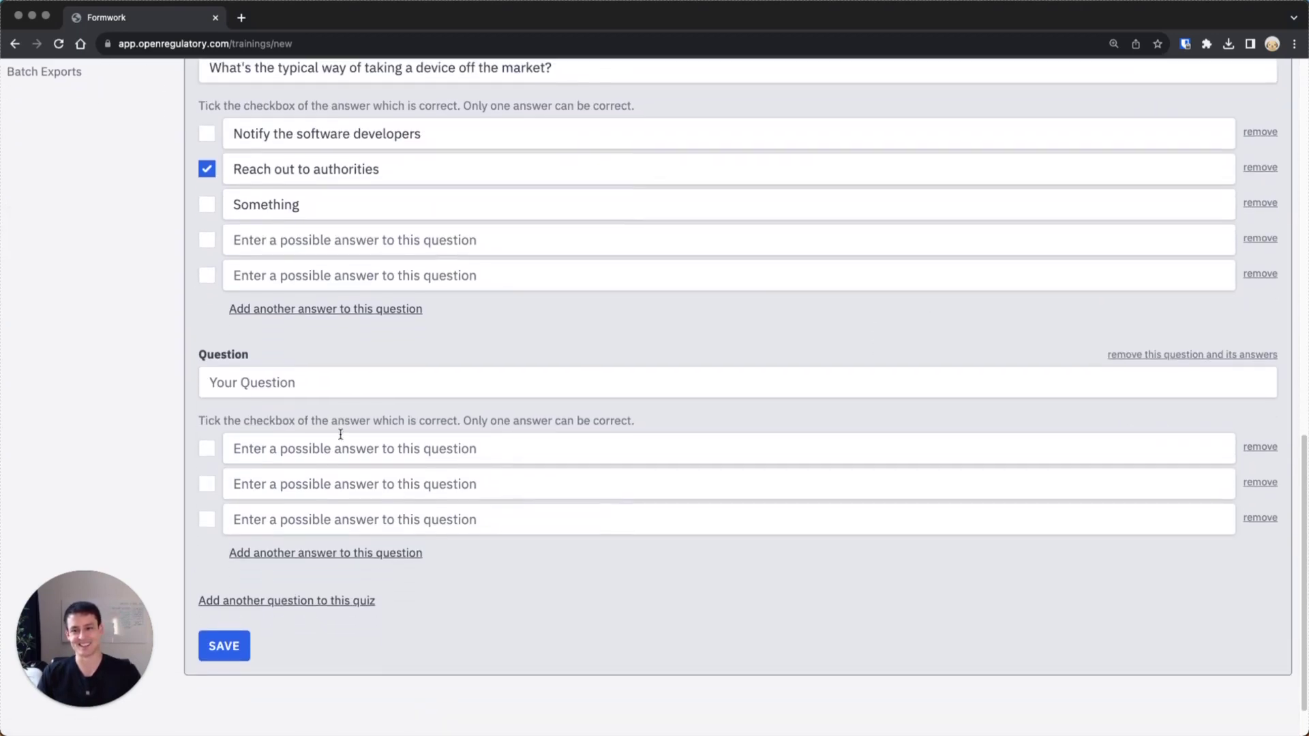
Type and clear test text in the second question, then add a third question
left_click(280, 388)
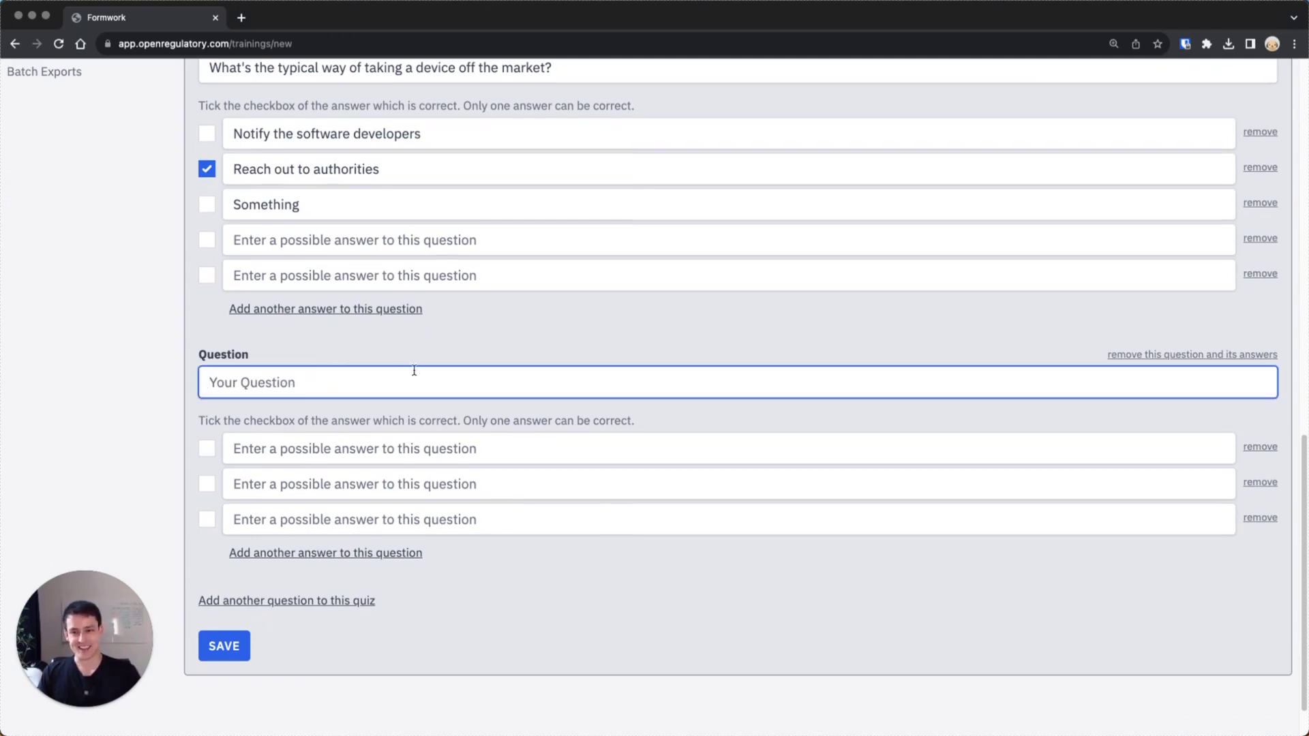
type("asd")
key("BackSpace")
key("BackSpace")
key("BackSpace")
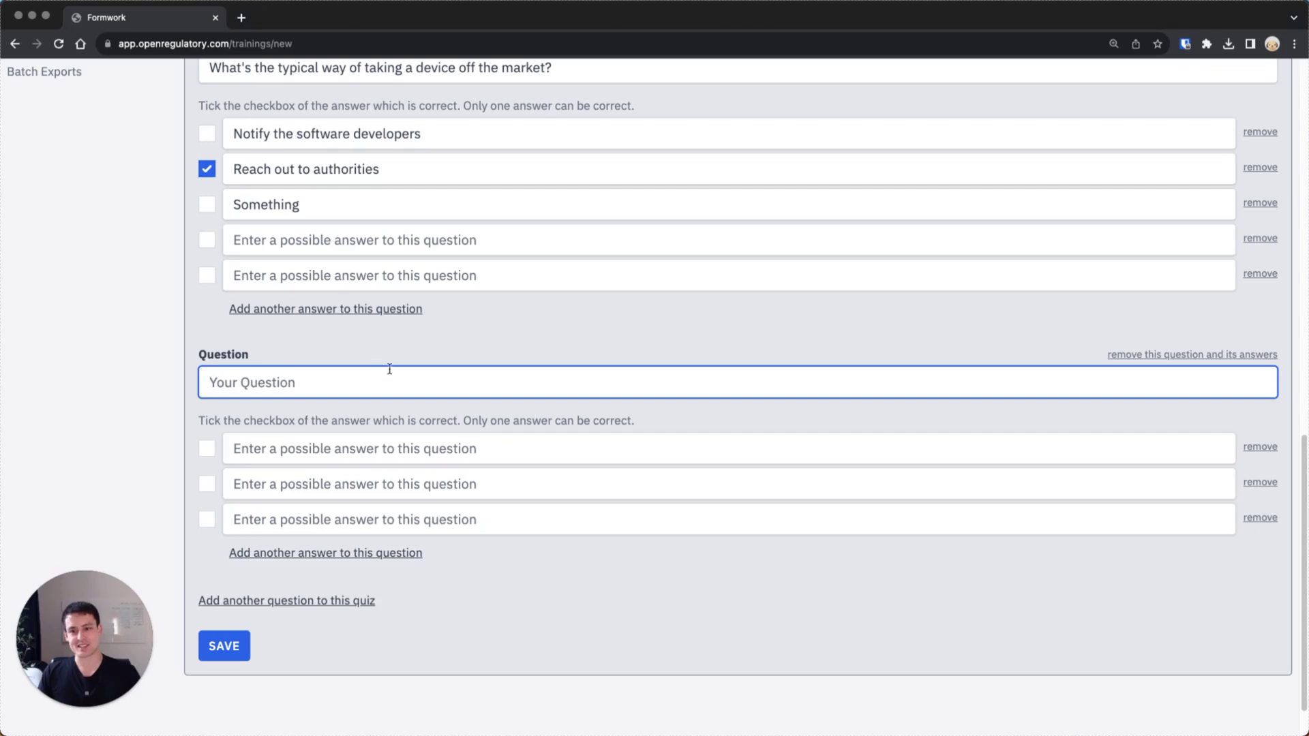
left_click(321, 603)
scroll(392, 517, "down", 4)
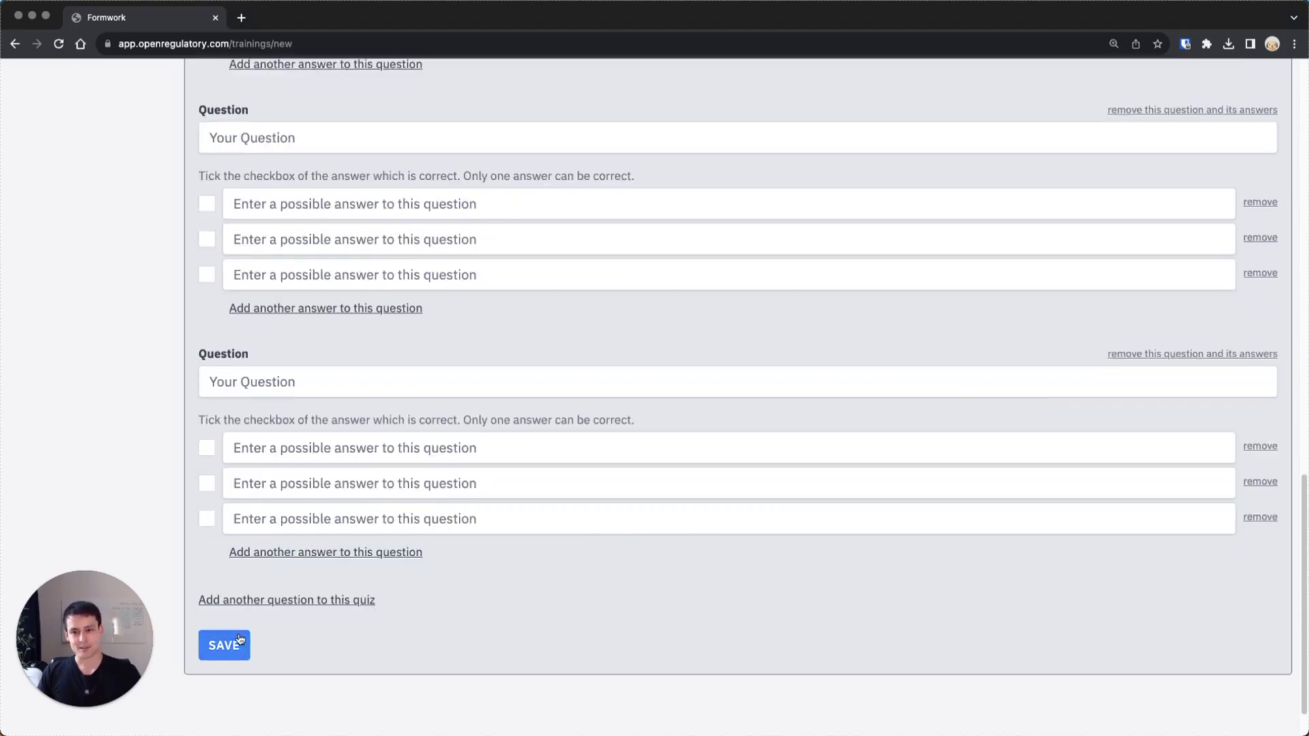
Attempt to save the new training with its quiz and review the form
left_click(240, 642)
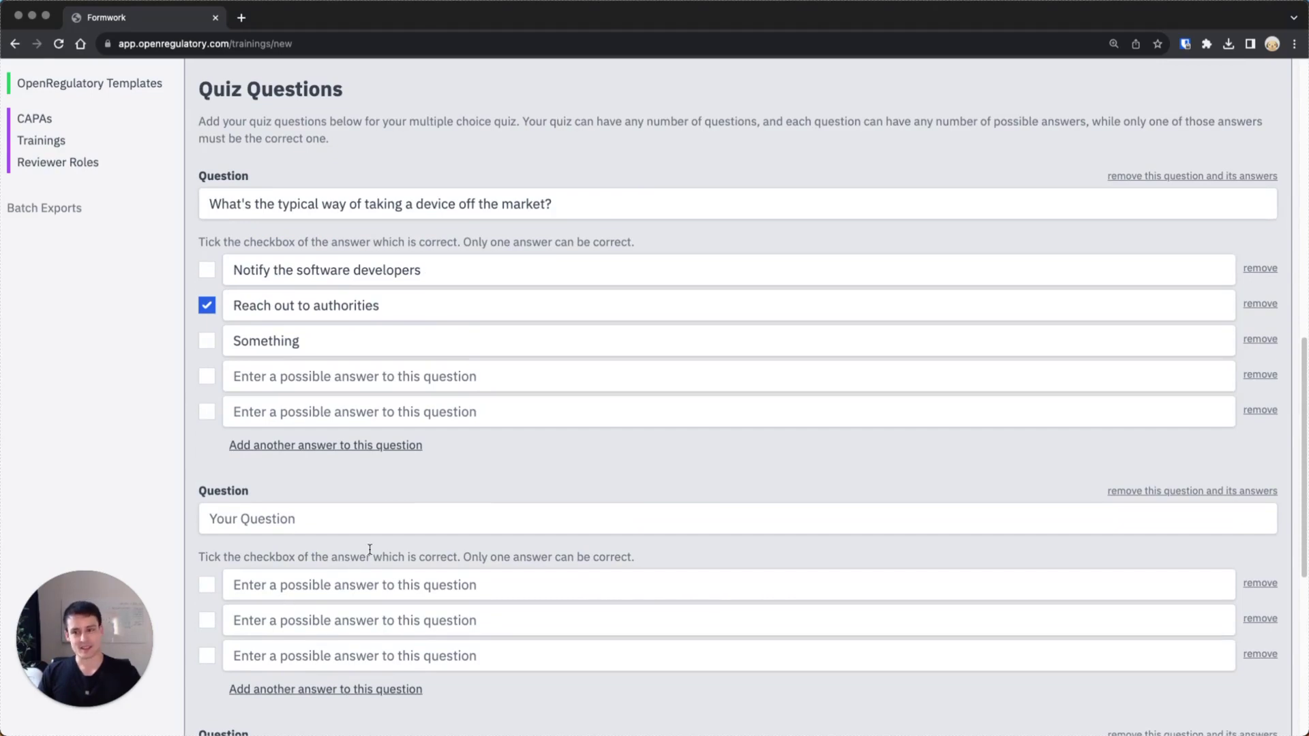
scroll(375, 546, "down", 4)
scroll(380, 541, "up", 8)
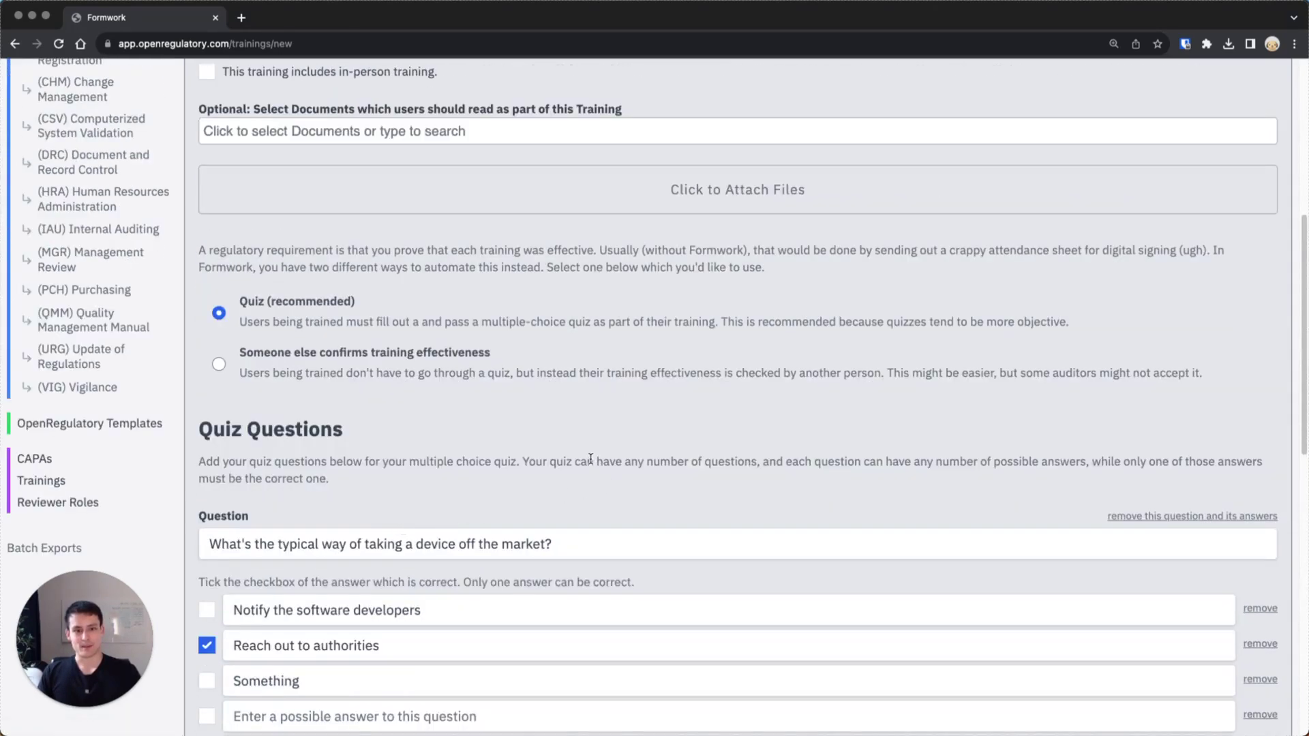
scroll(573, 458, "down", 3)
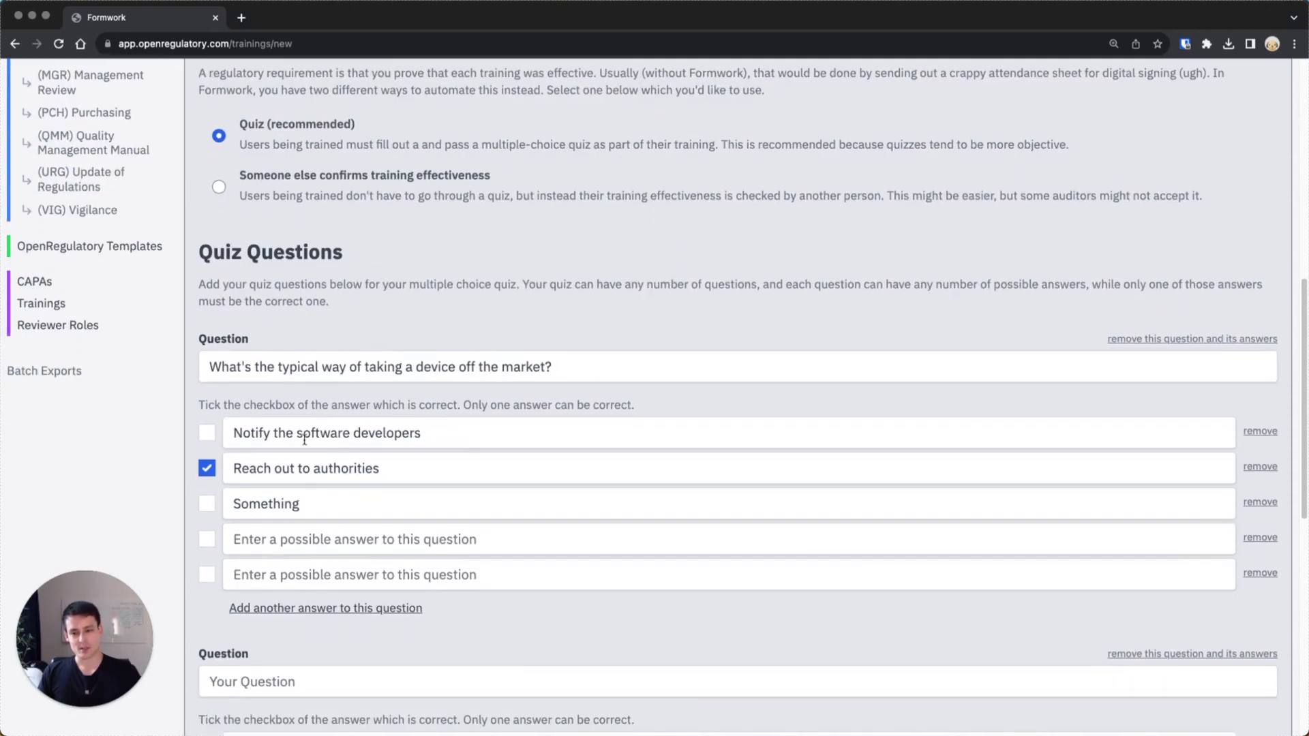
scroll(294, 467, "down", 2)
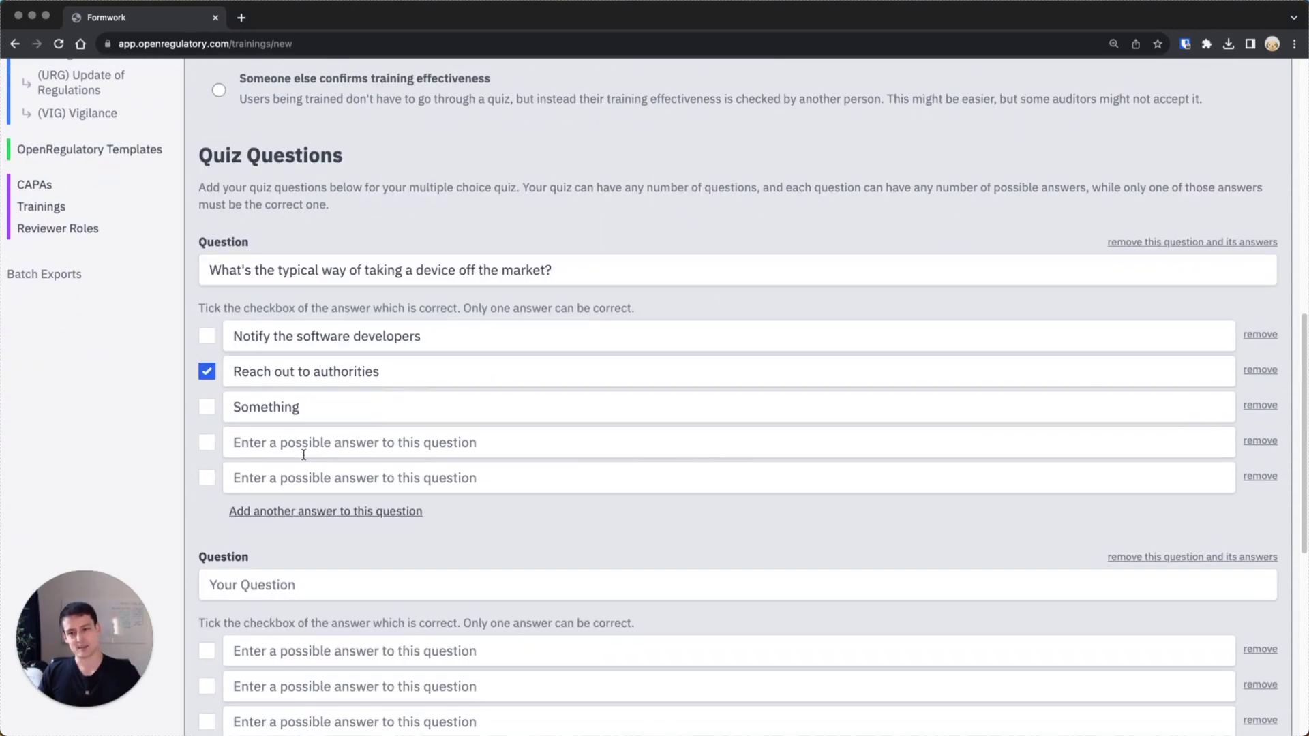
scroll(303, 455, "down", 1)
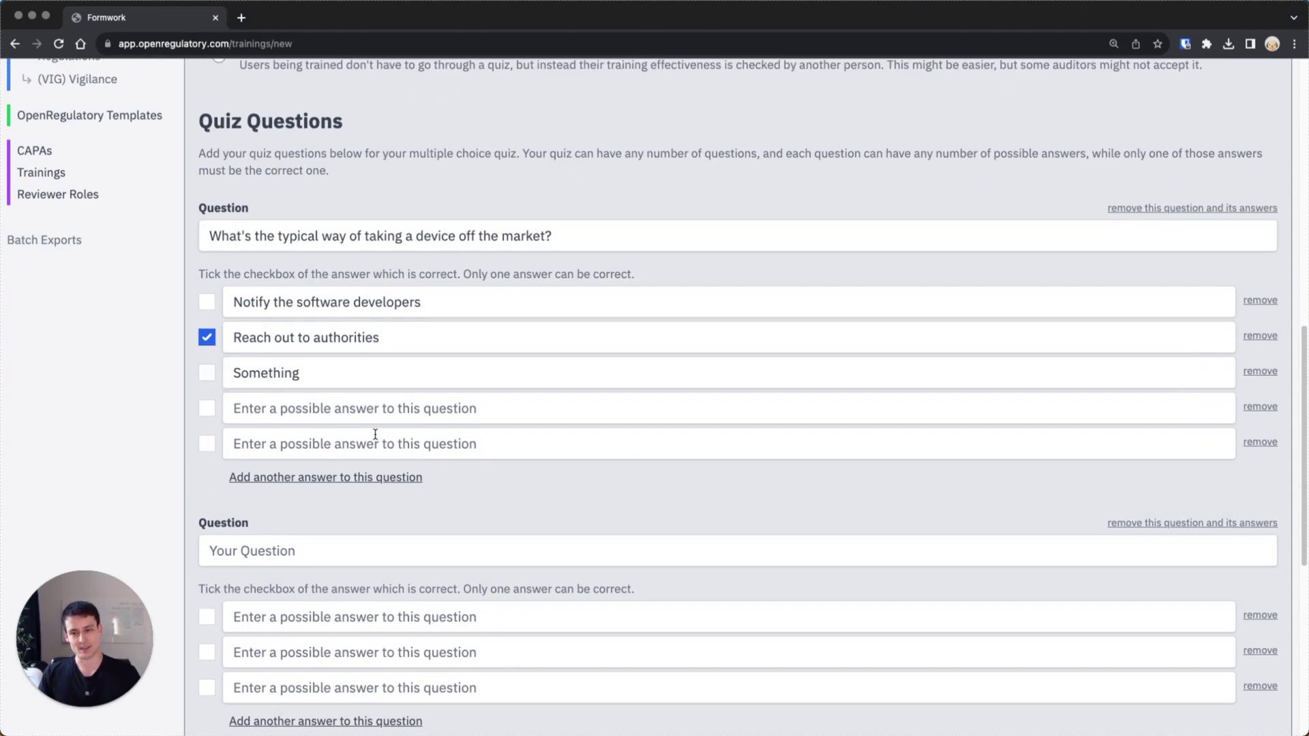
scroll(378, 439, "down", 4)
scroll(378, 439, "down", 1)
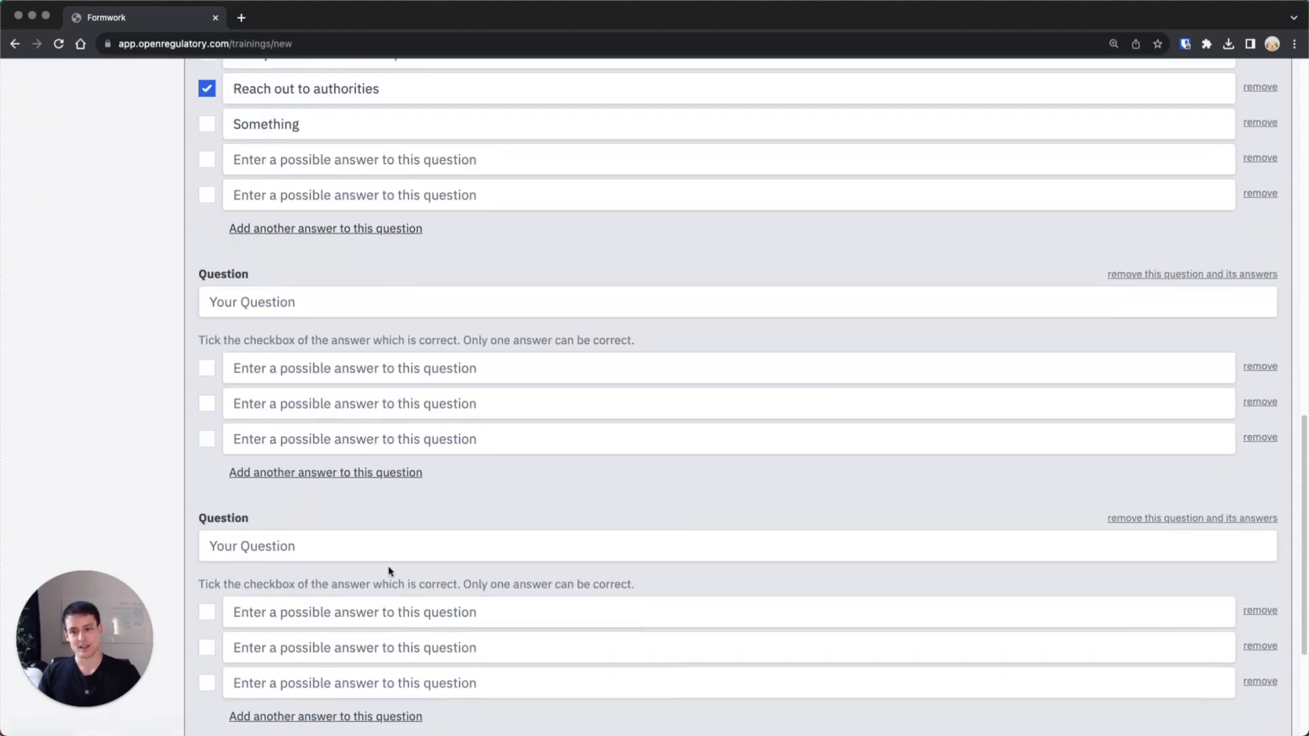
scroll(325, 561, "up", 5)
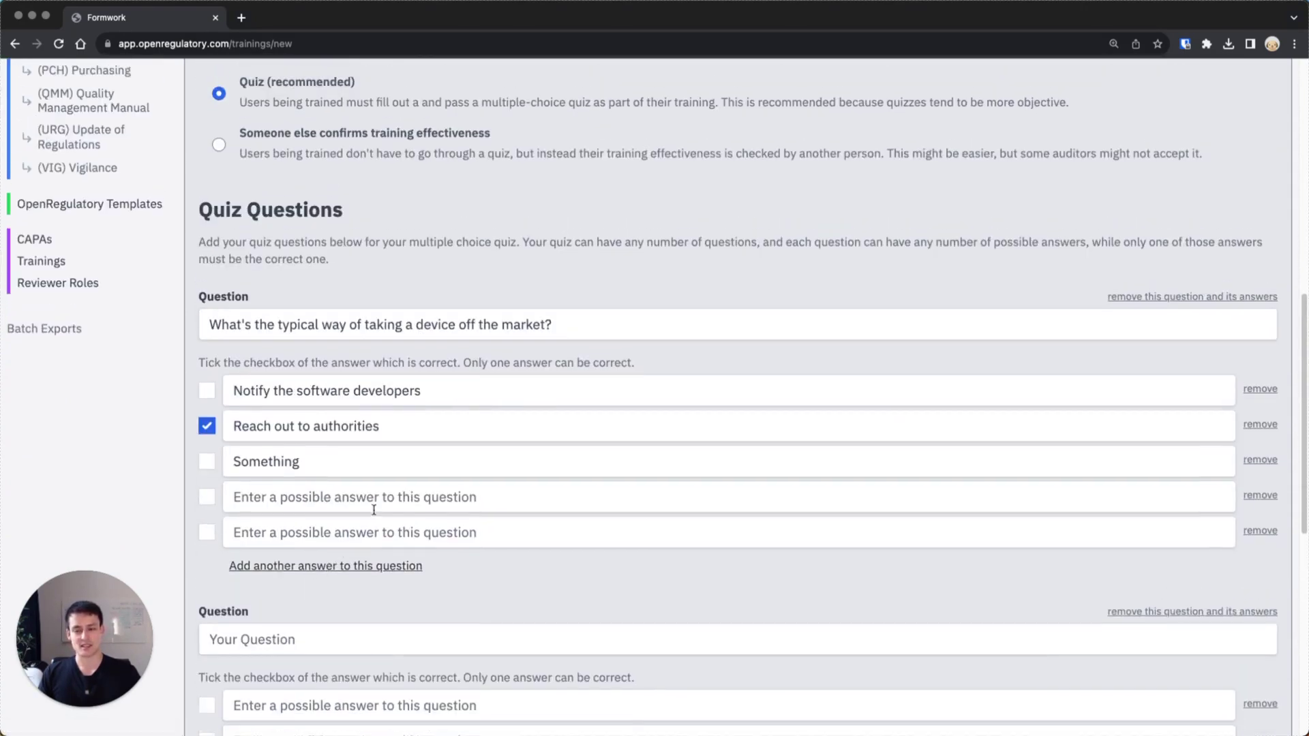
scroll(374, 505, "down", 2)
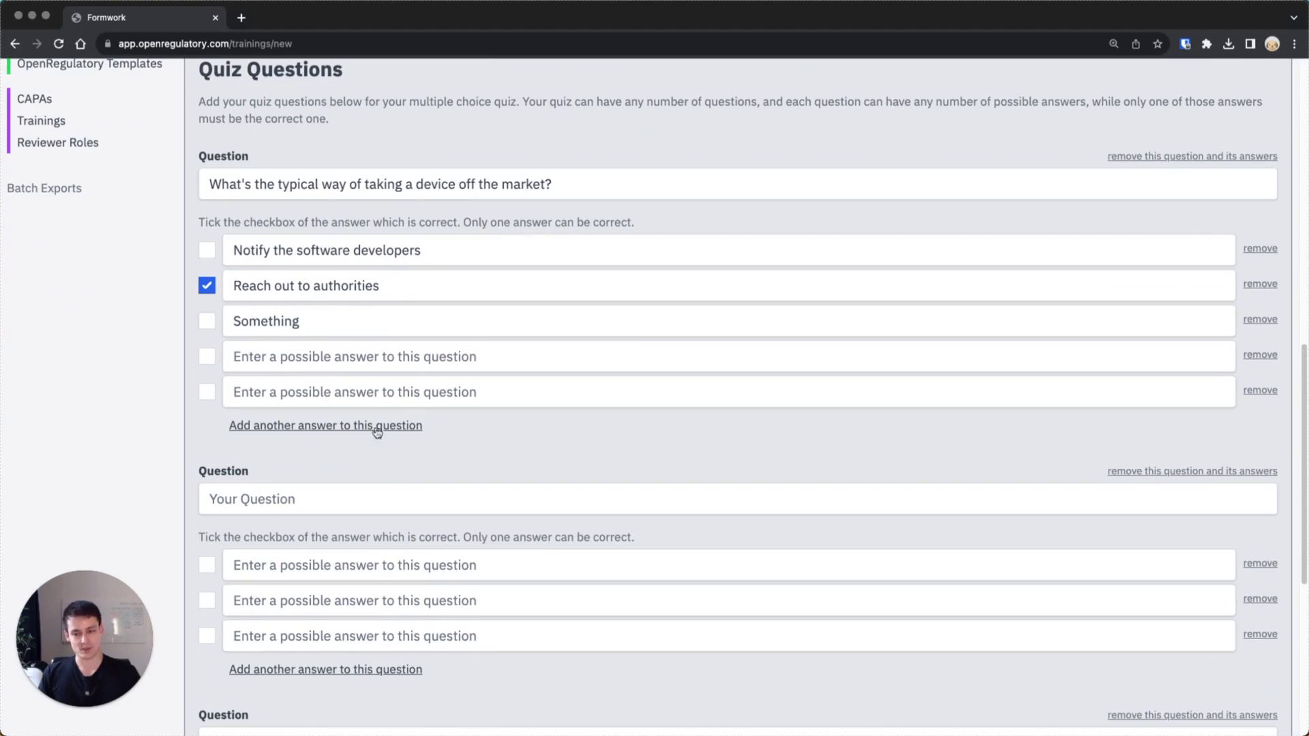
scroll(380, 427, "down", 6)
scroll(449, 563, "up", 20)
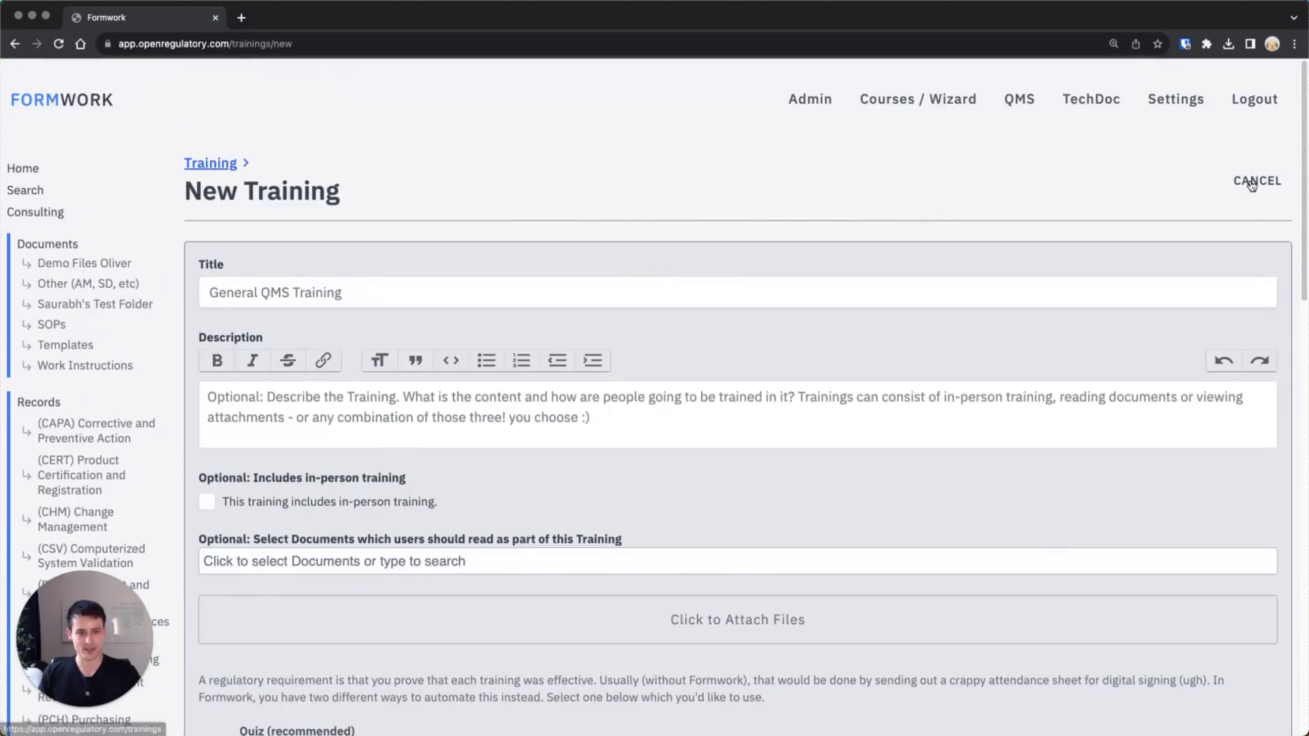
Cancel the training form and start a fresh new training
left_click(1256, 181)
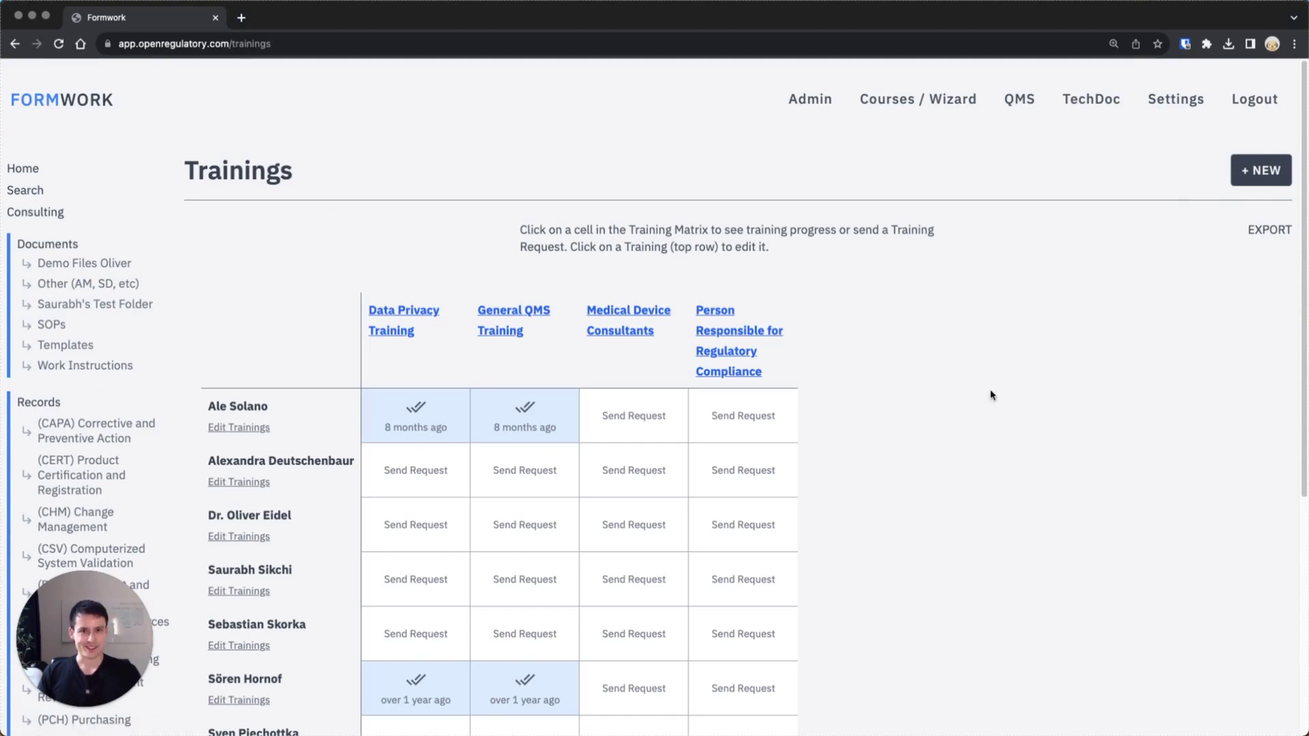
scroll(886, 409, "down", 1)
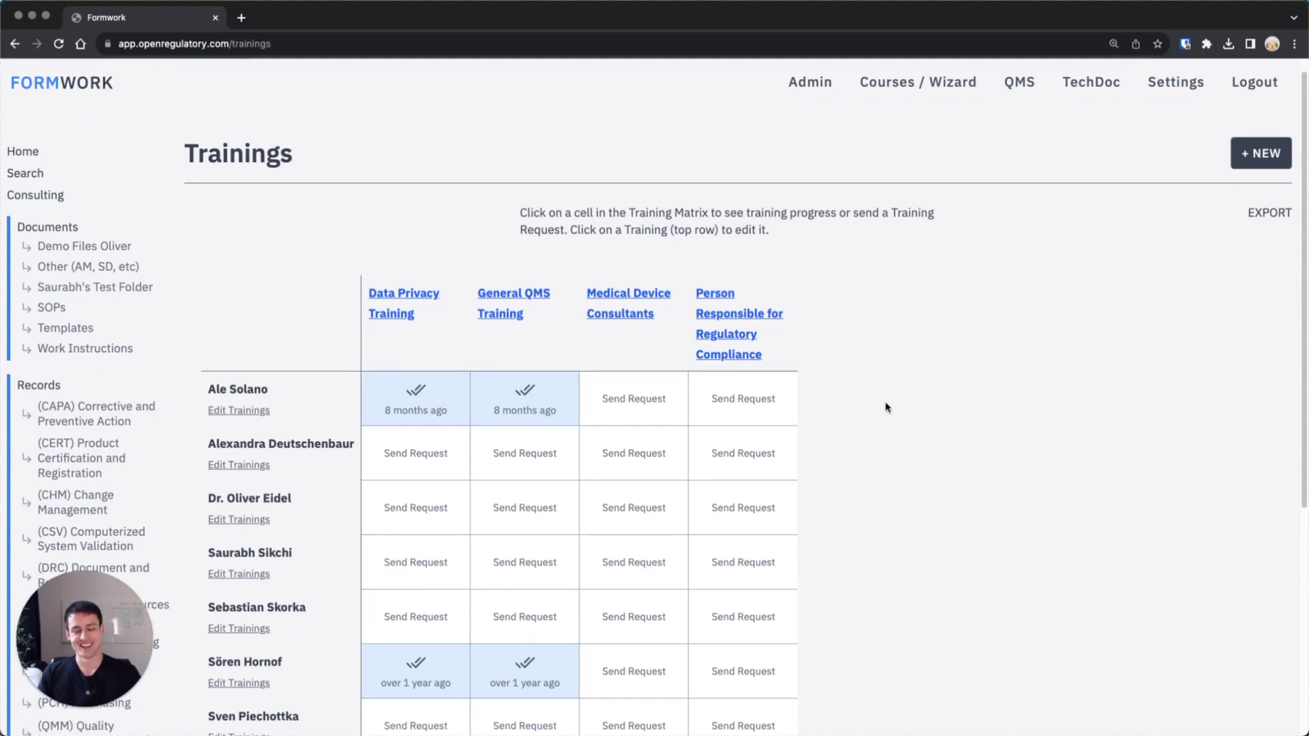
left_click(1261, 161)
scroll(873, 382, "down", 5)
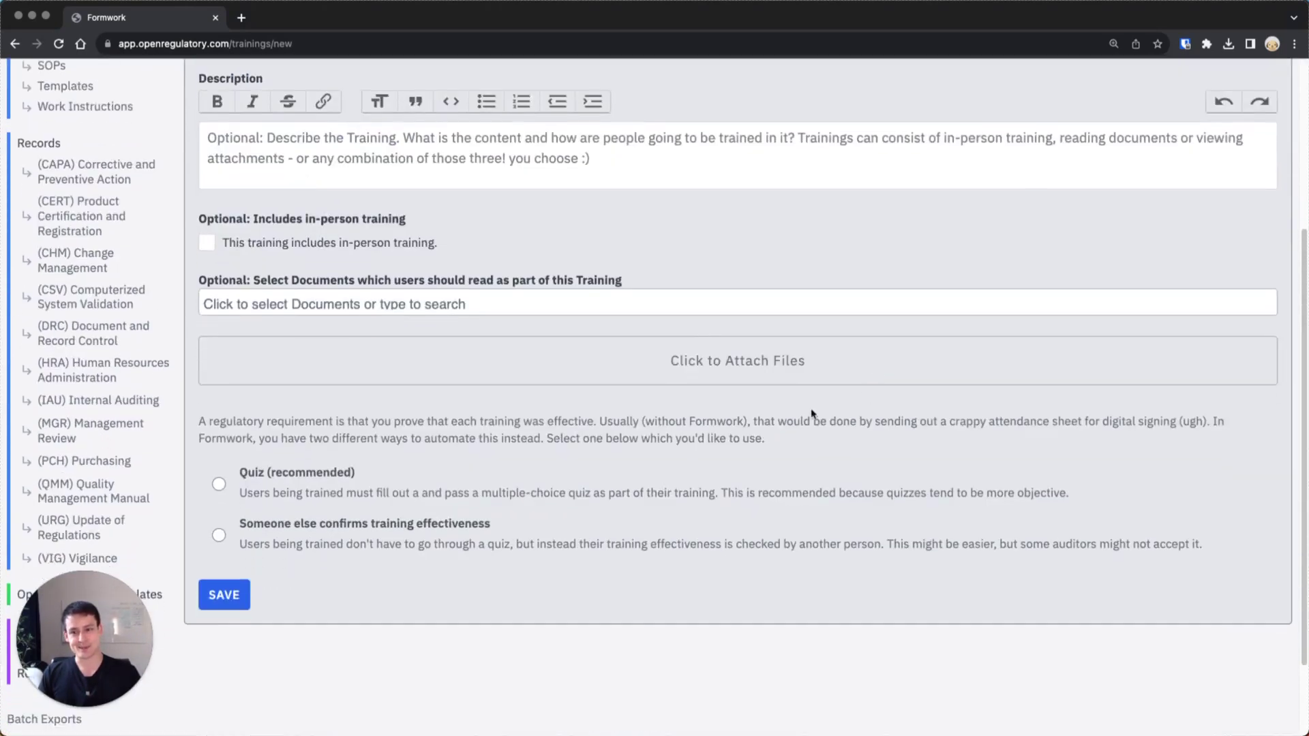
Select 'Someone else confirms training effectiveness', then go back to the Trainings matrix unsaved
left_click(276, 542)
key("super+bracketleft")
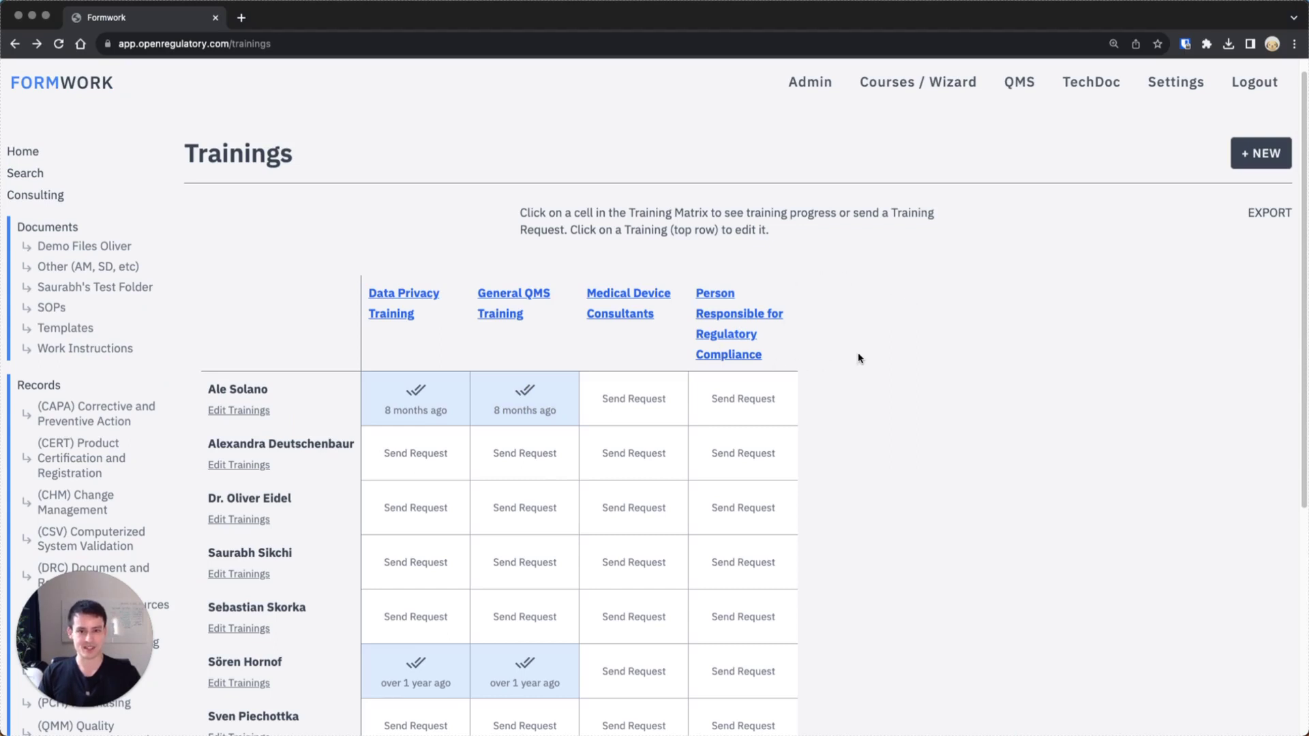
scroll(859, 355, "down", 1)
scroll(851, 356, "down", 1)
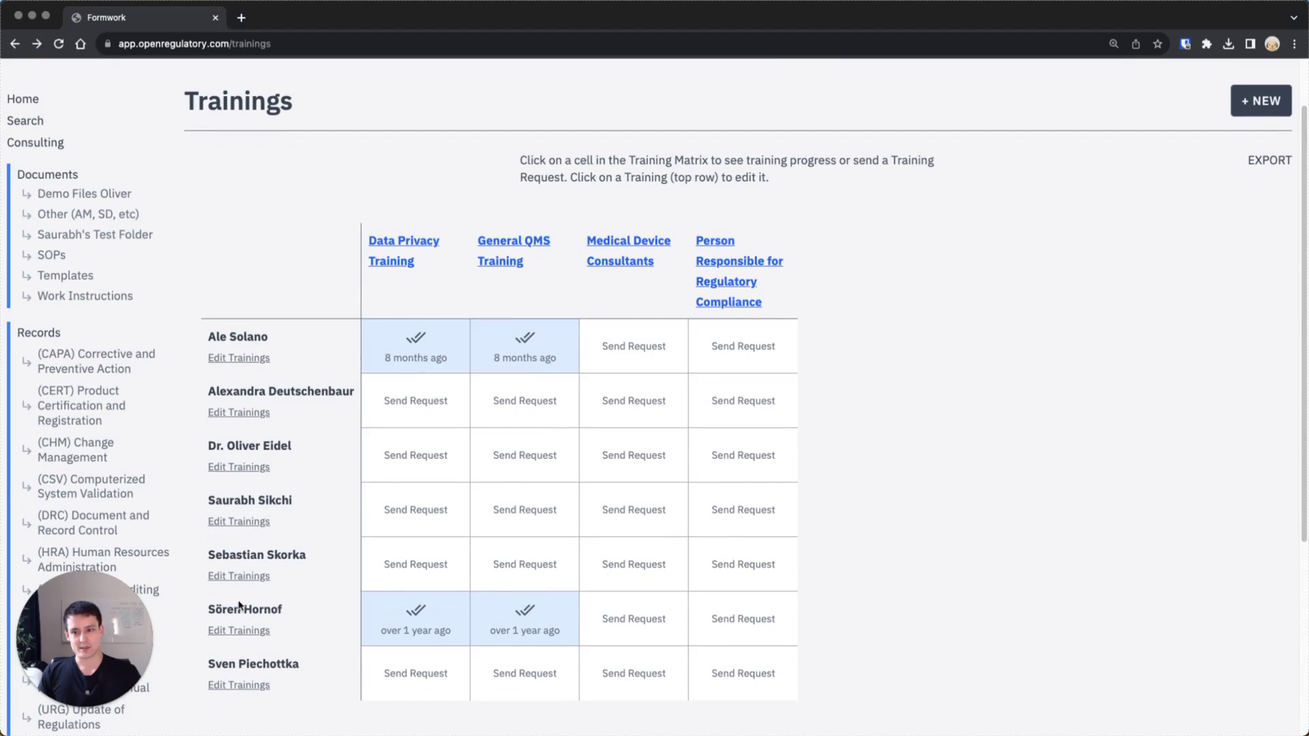
Start a Data Privacy Training request for the third user in the matrix
left_click(426, 462)
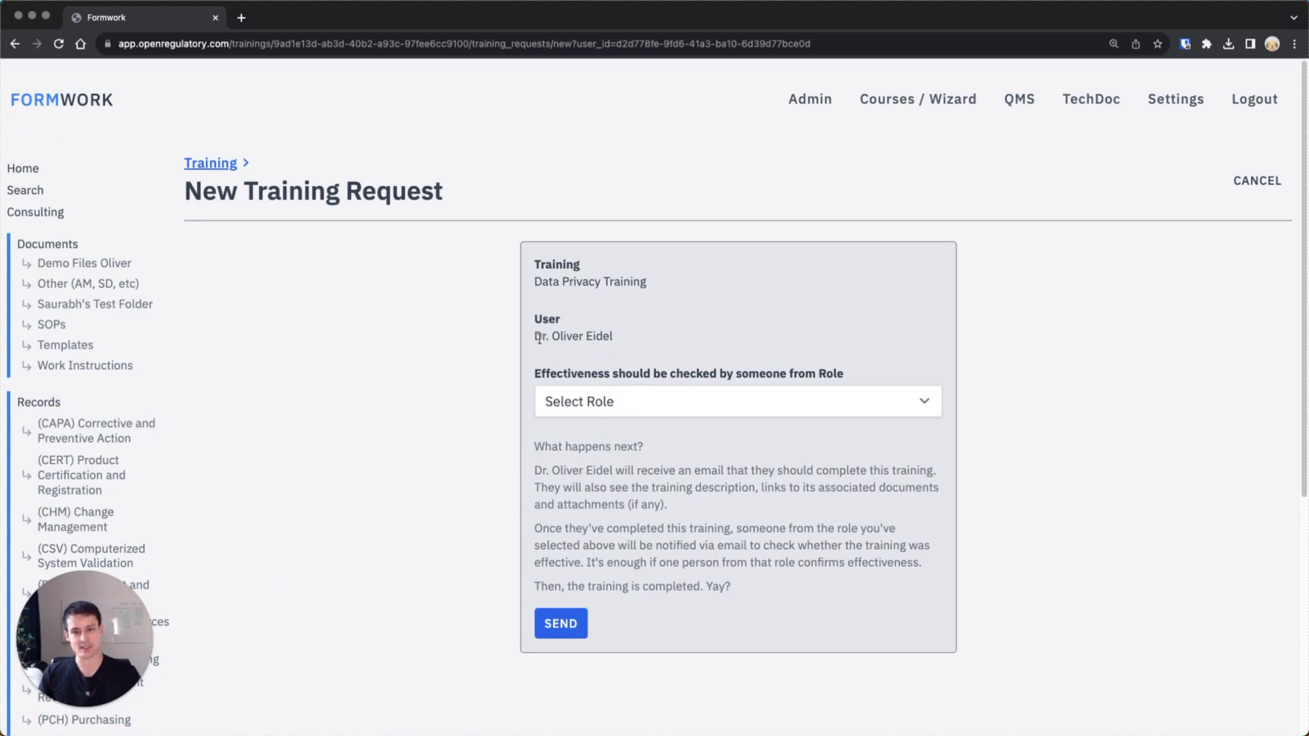
left_click_drag(538, 280, 649, 281)
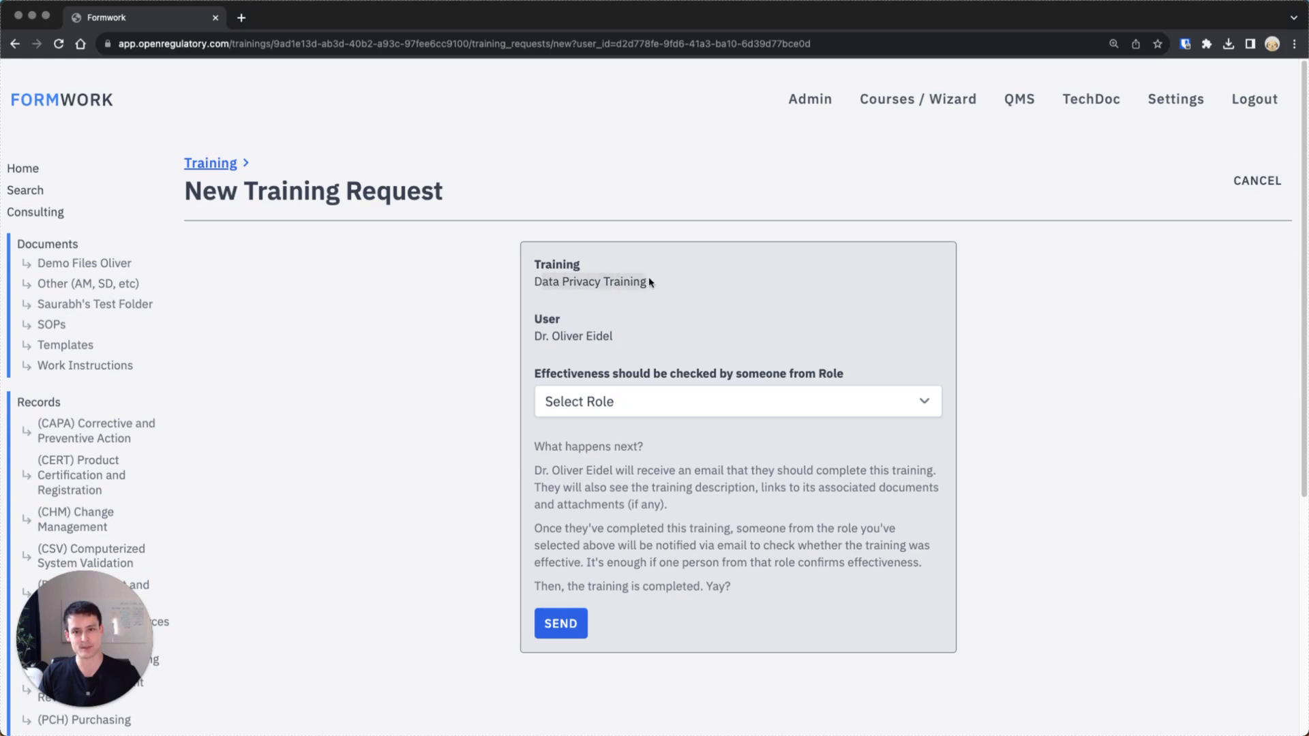
left_click(649, 281)
scroll(621, 344, "down", 1)
Choose Quality Management Officer as the role checking training effectiveness
left_click(595, 386)
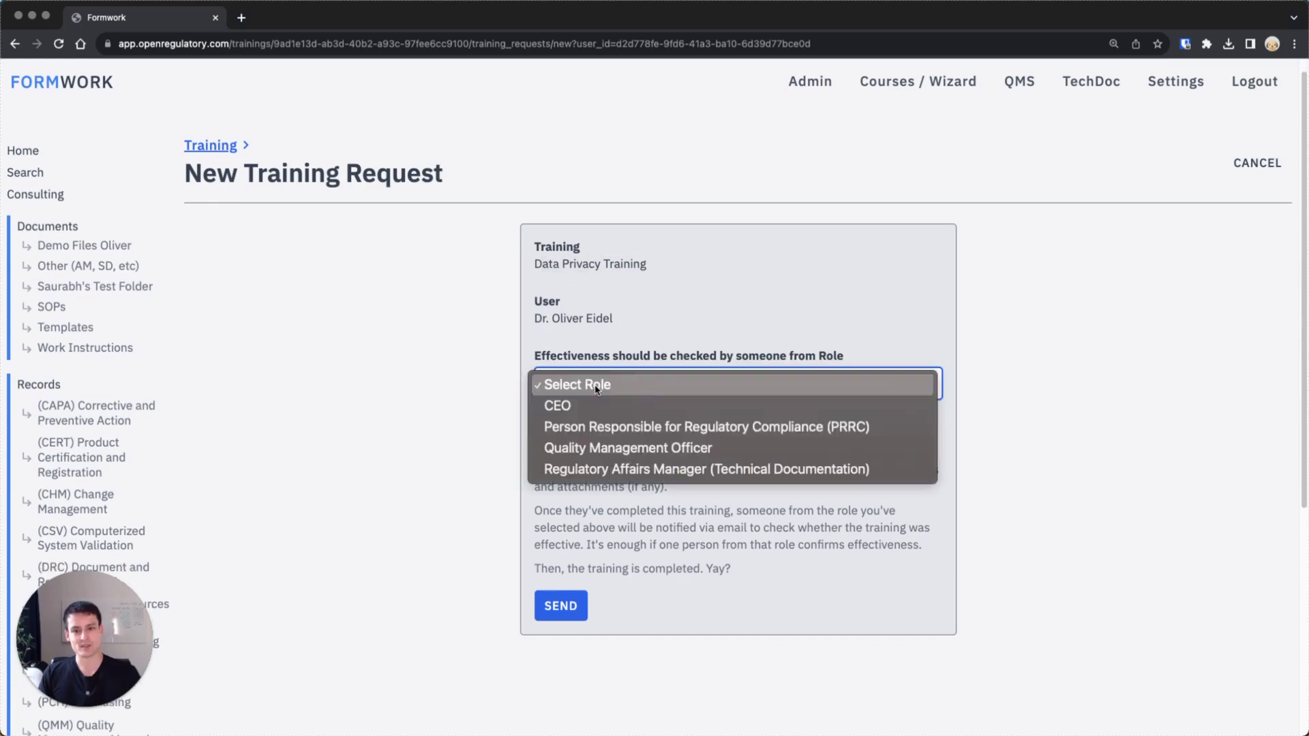
left_click(589, 448)
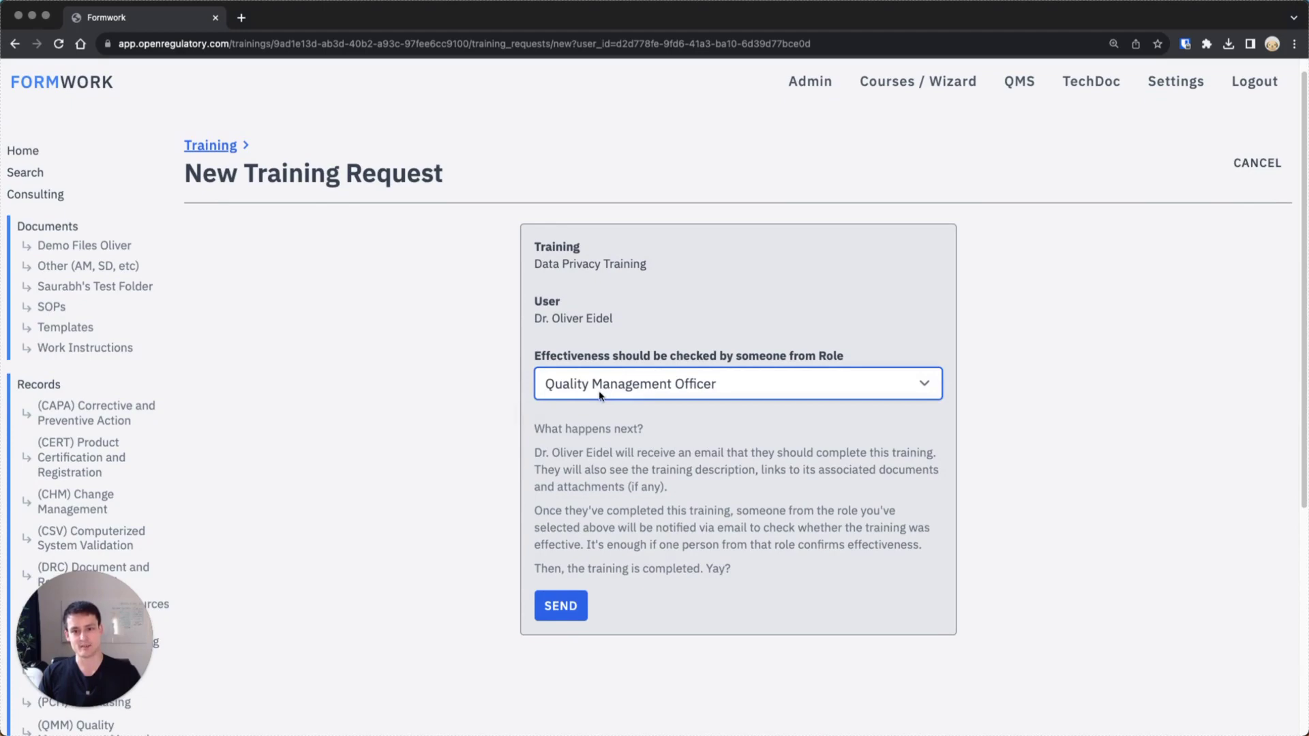
left_click(605, 435)
scroll(606, 435, "down", 1)
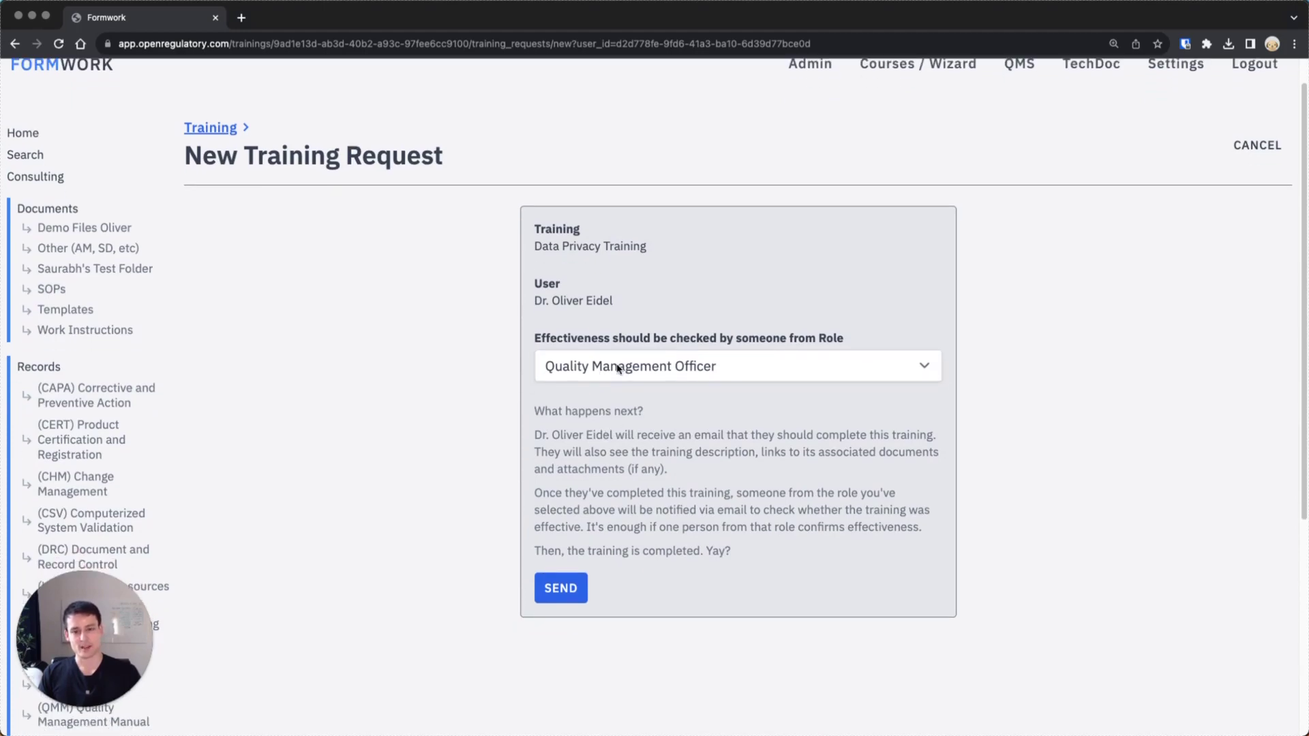
scroll(292, 474, "down", 5)
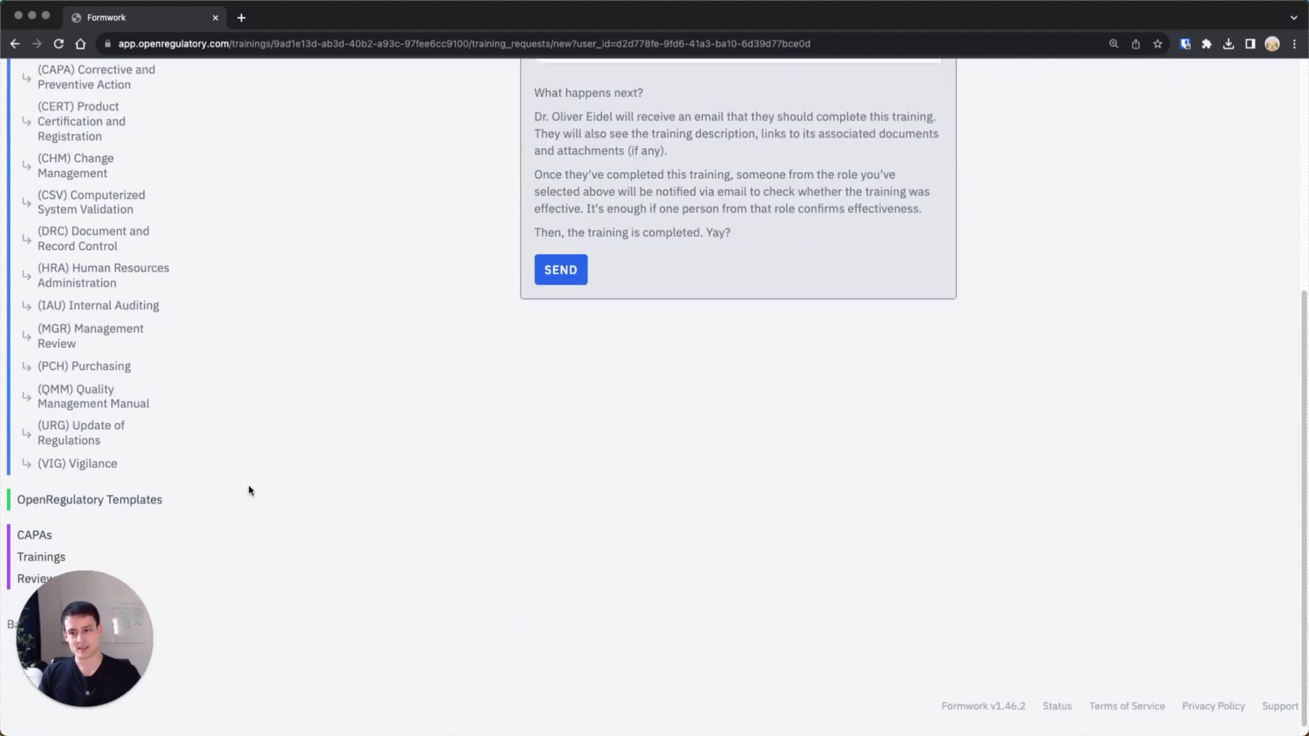
left_click_drag(61, 600, 232, 588)
left_click(163, 527)
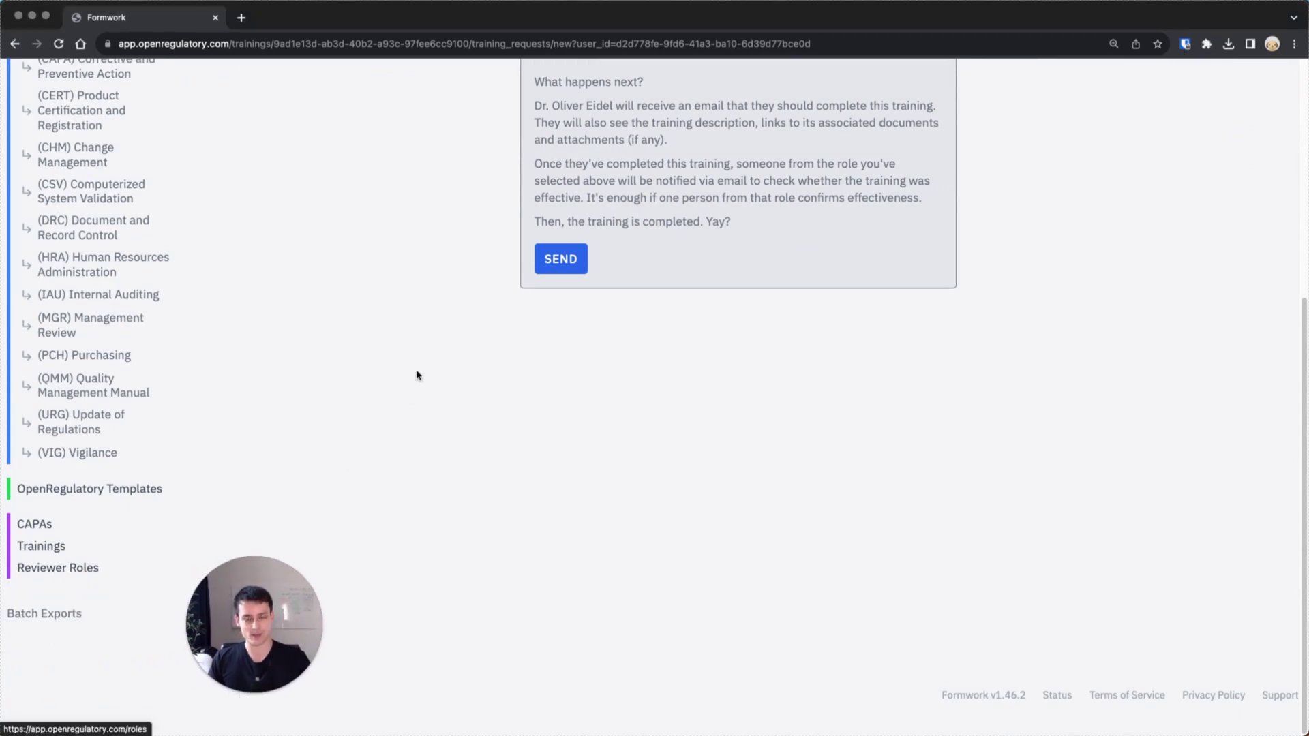
left_click_drag(232, 617, 76, 617)
left_click(497, 564)
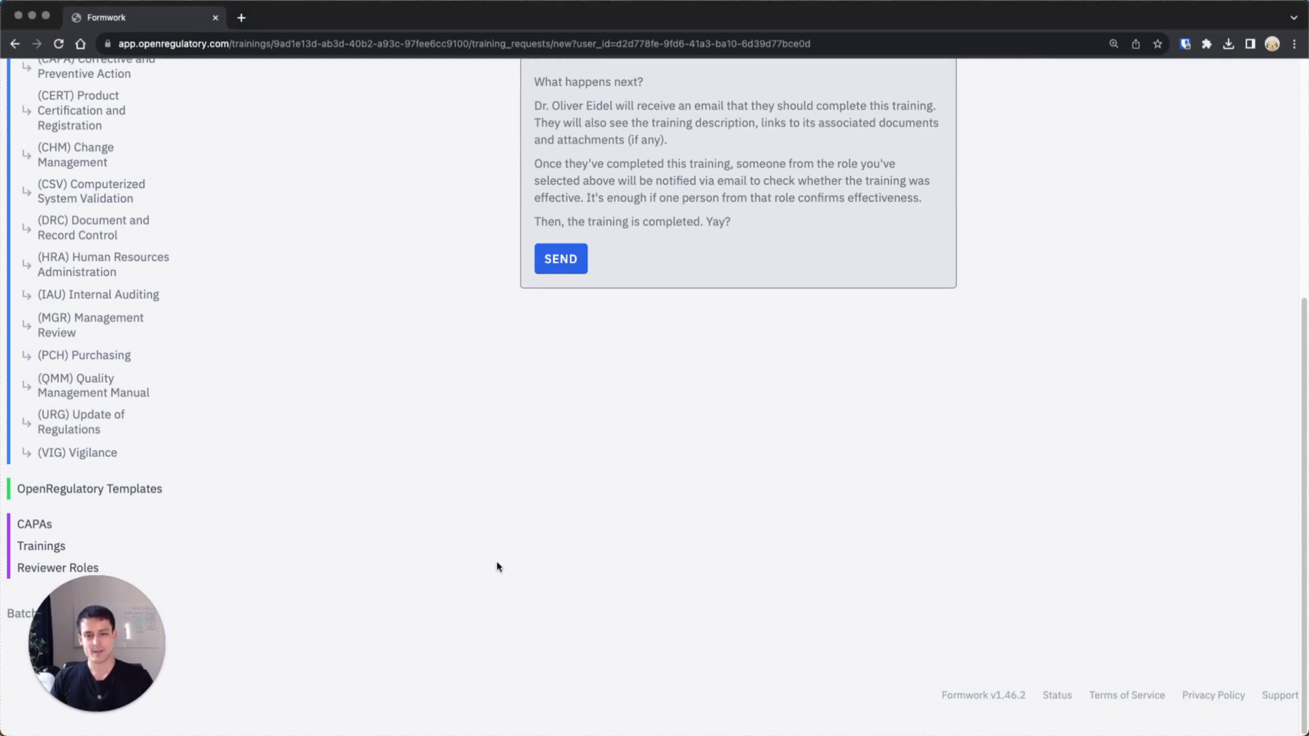
scroll(570, 452, "up", 5)
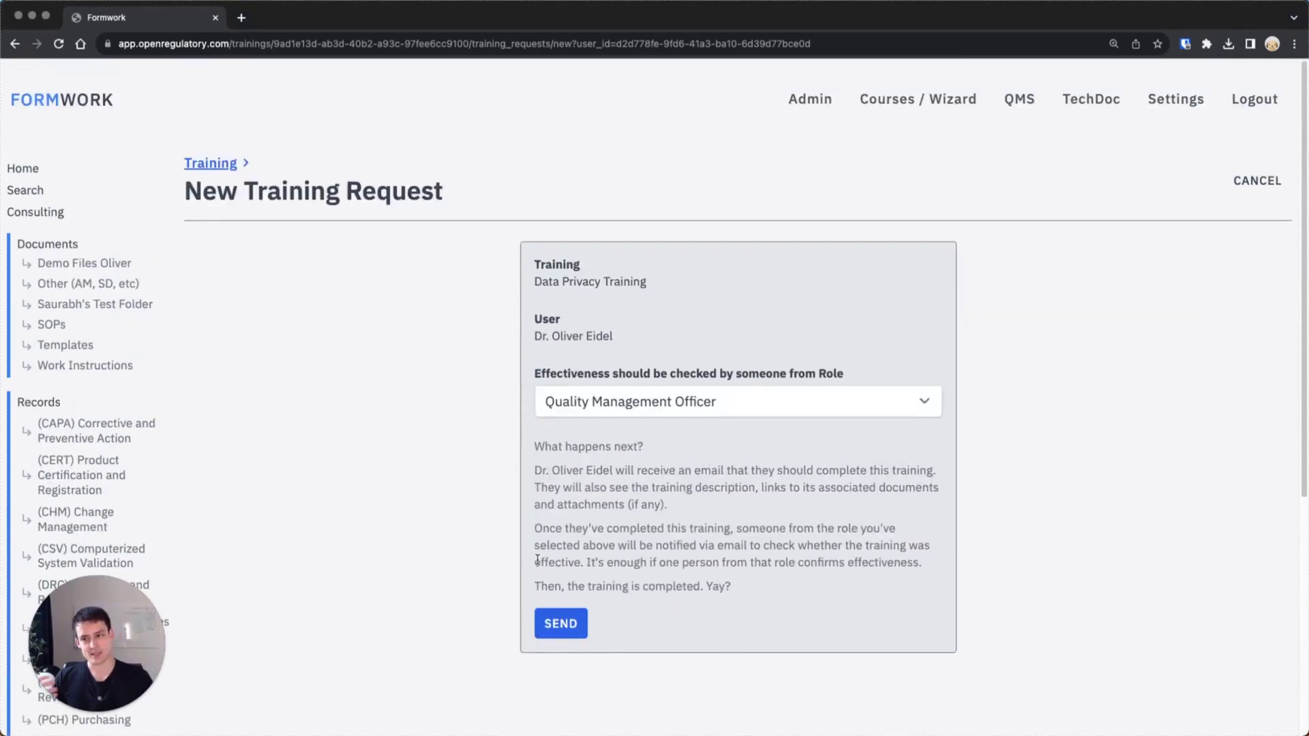
Visit Home, then go back twice to the Trainings matrix without sending the request
left_click(14, 170)
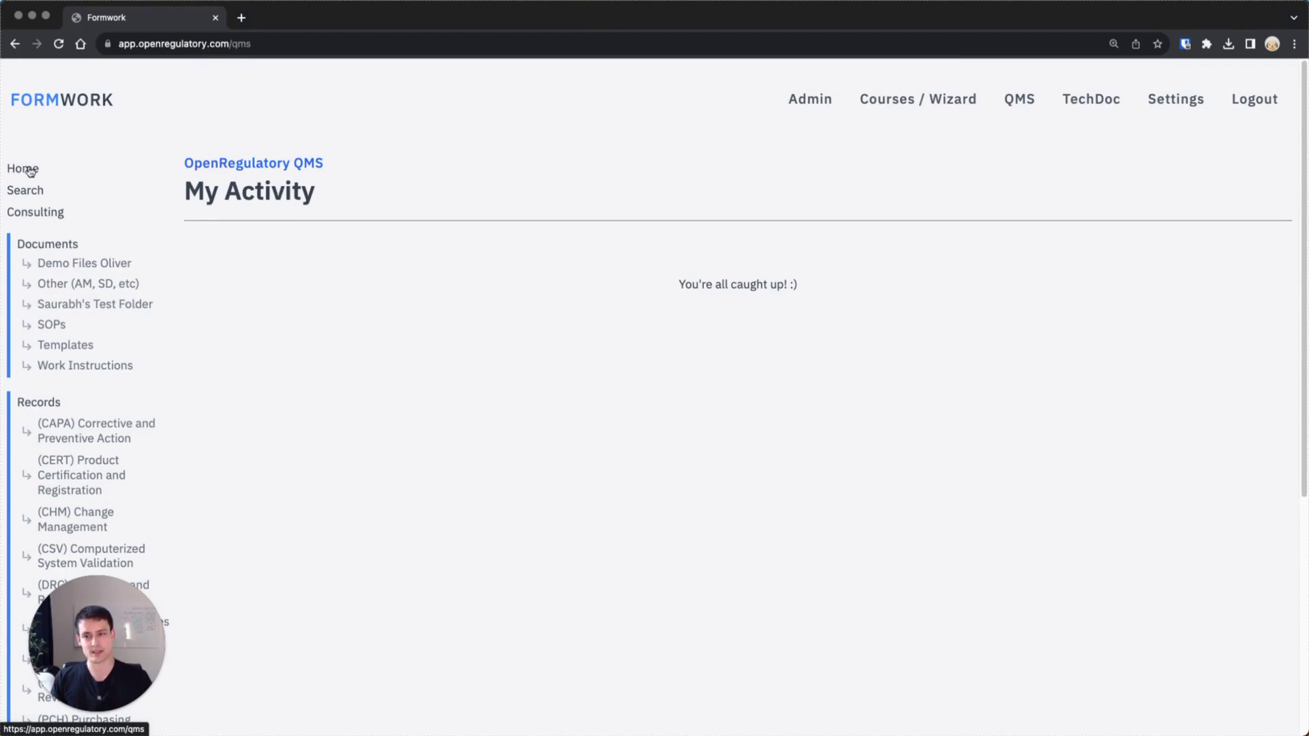
key("super+bracketleft")
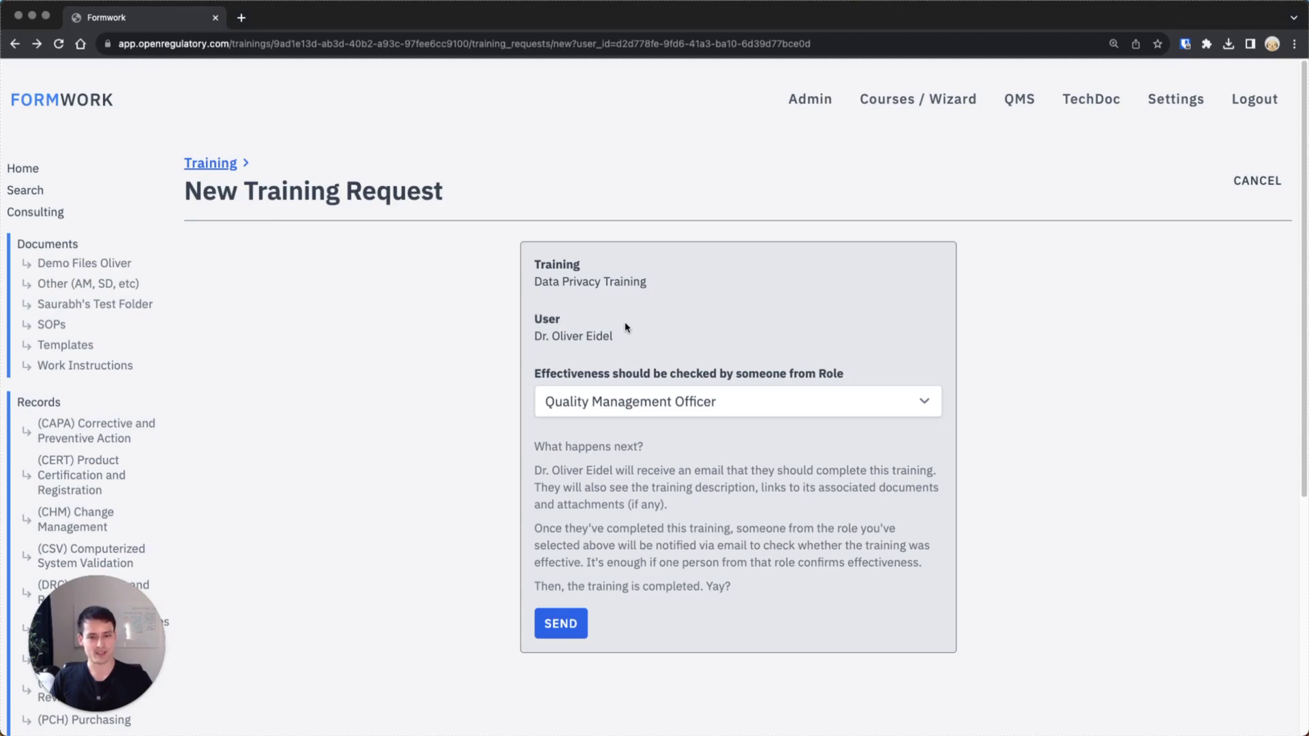
key("super+bracketleft")
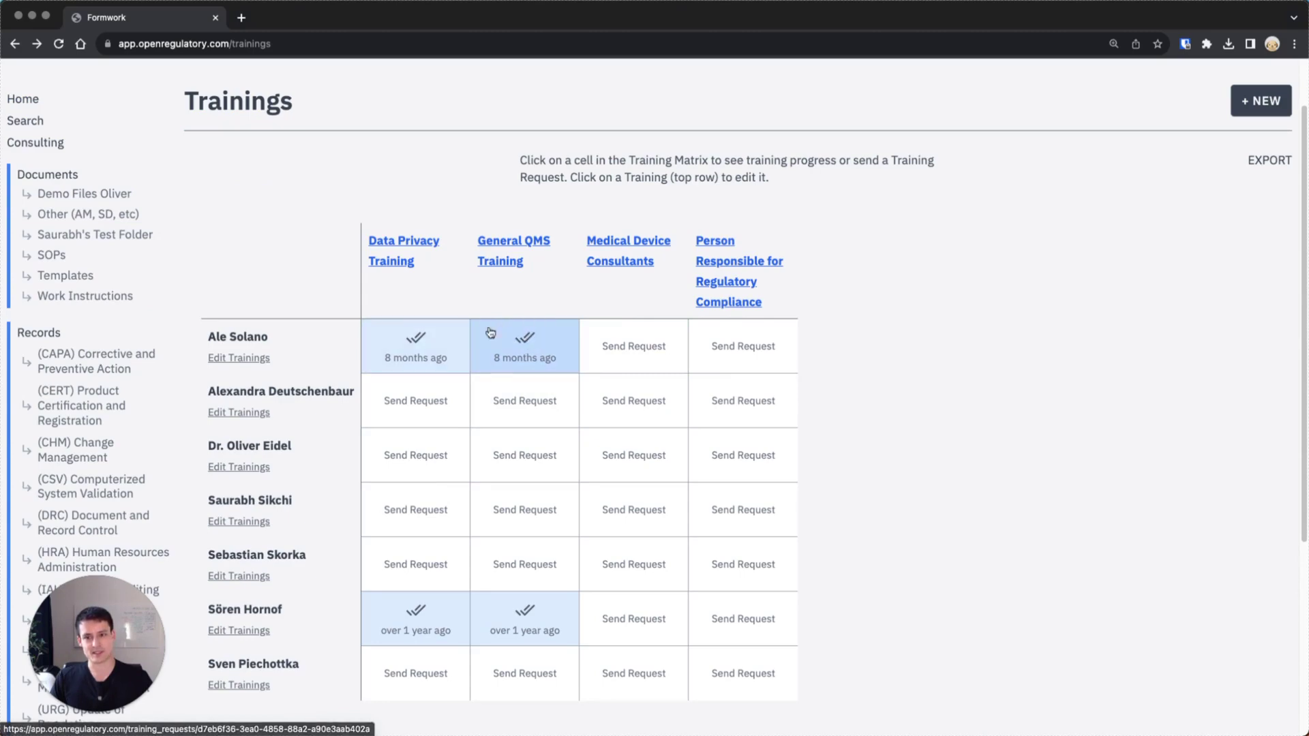
left_click(536, 347)
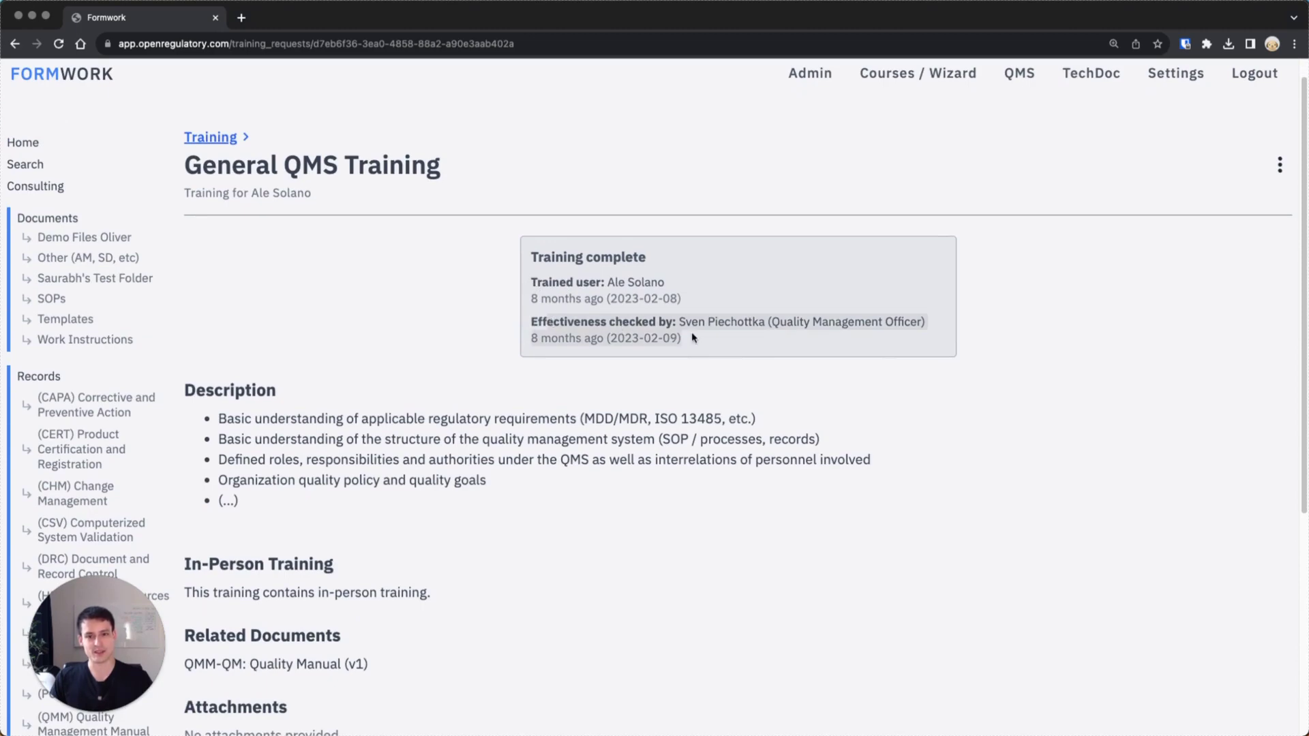
key("super+bracketleft")
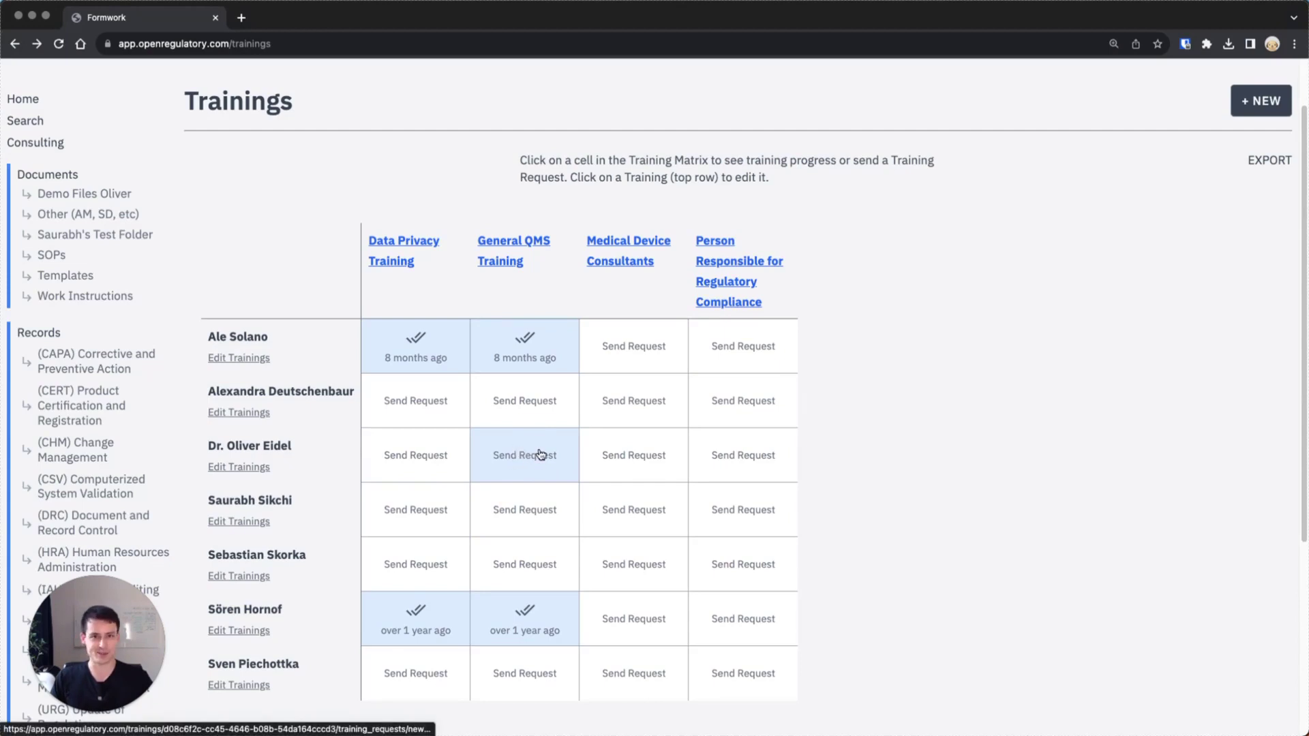
Export the Trainings matrix as trainings.xlsx
scroll(549, 447, "down", 1)
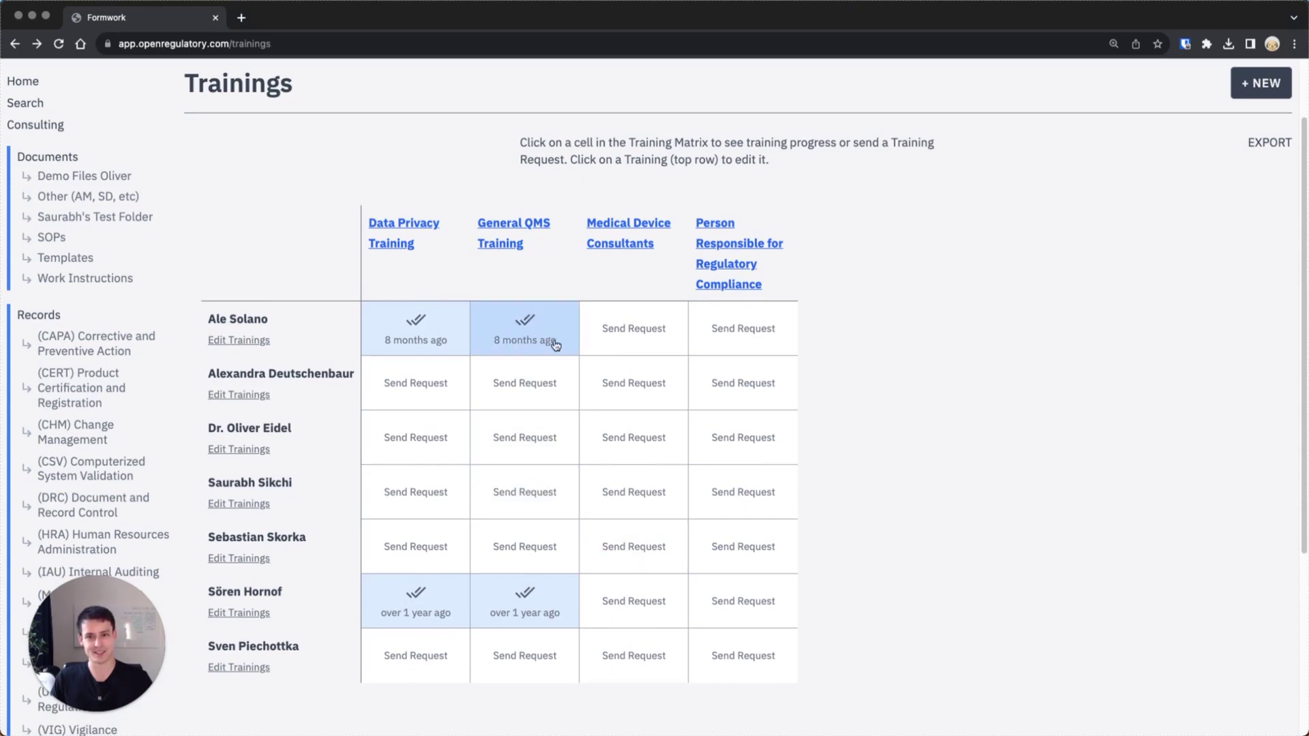
scroll(511, 353, "up", 2)
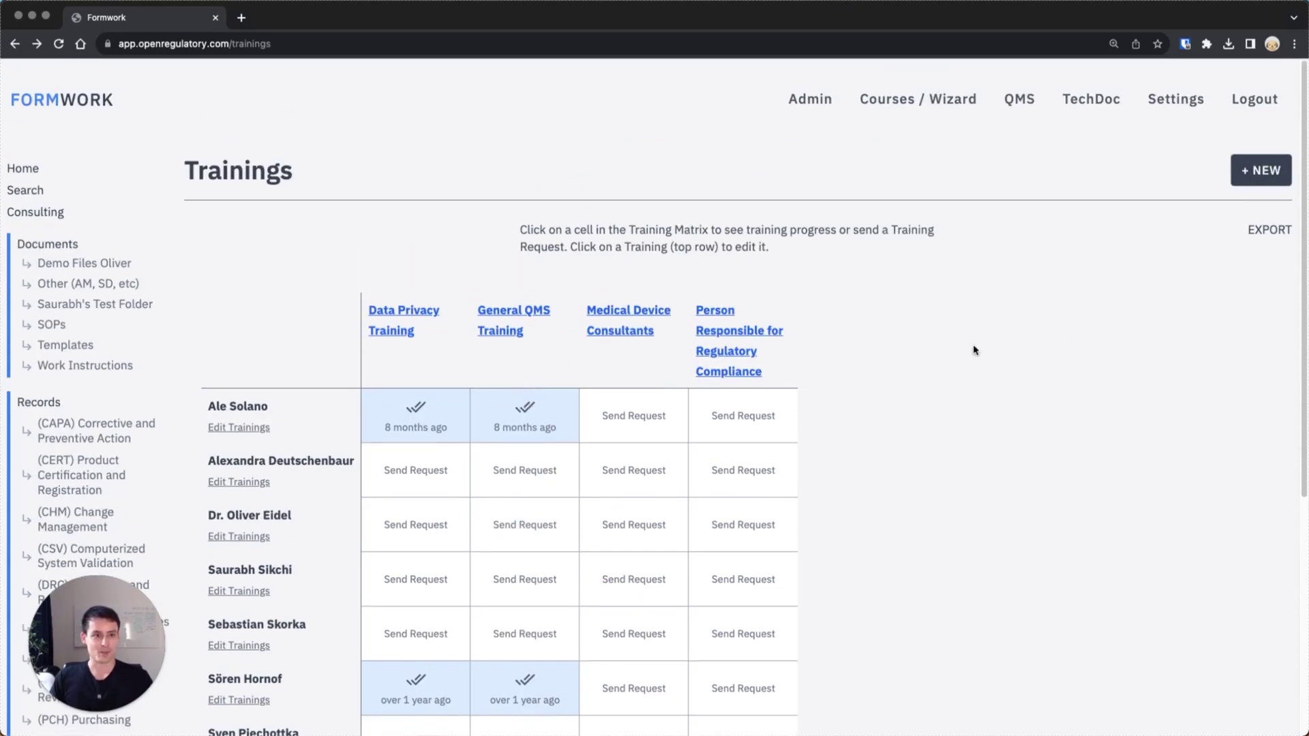
left_click(1262, 232)
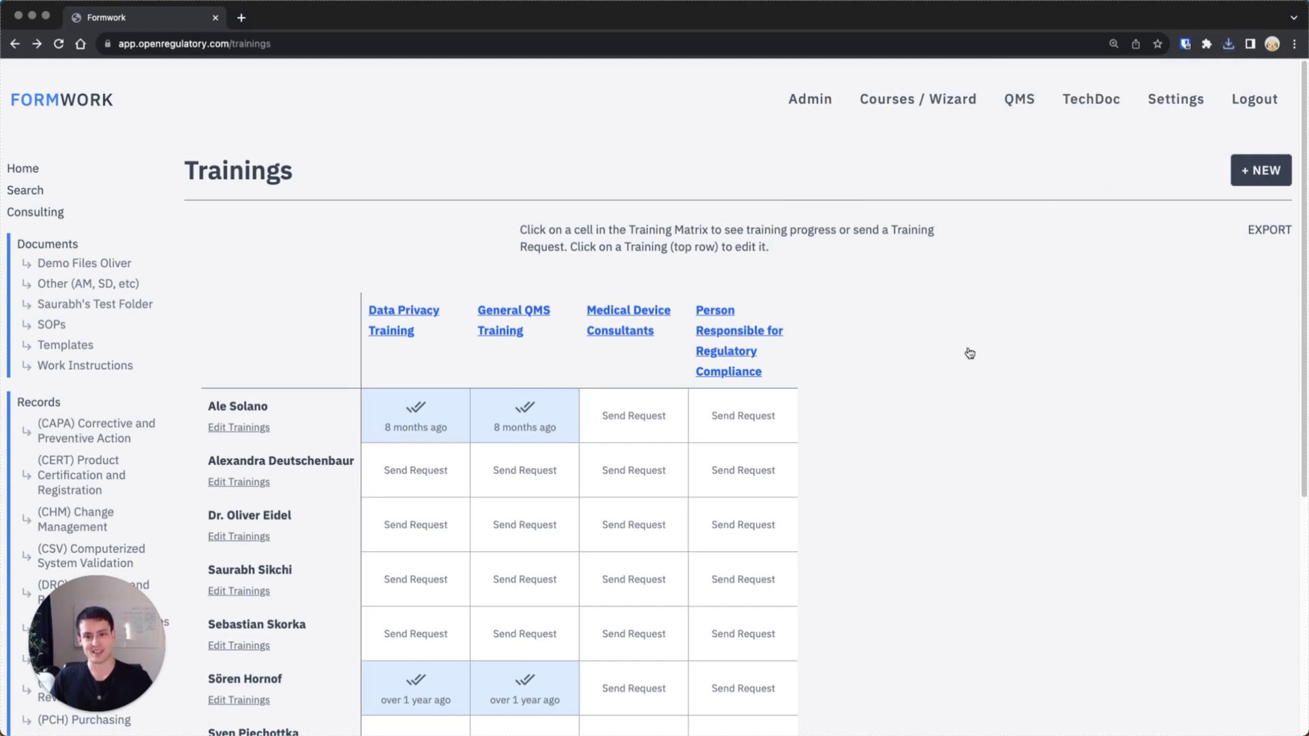
scroll(960, 389, "down", 2)
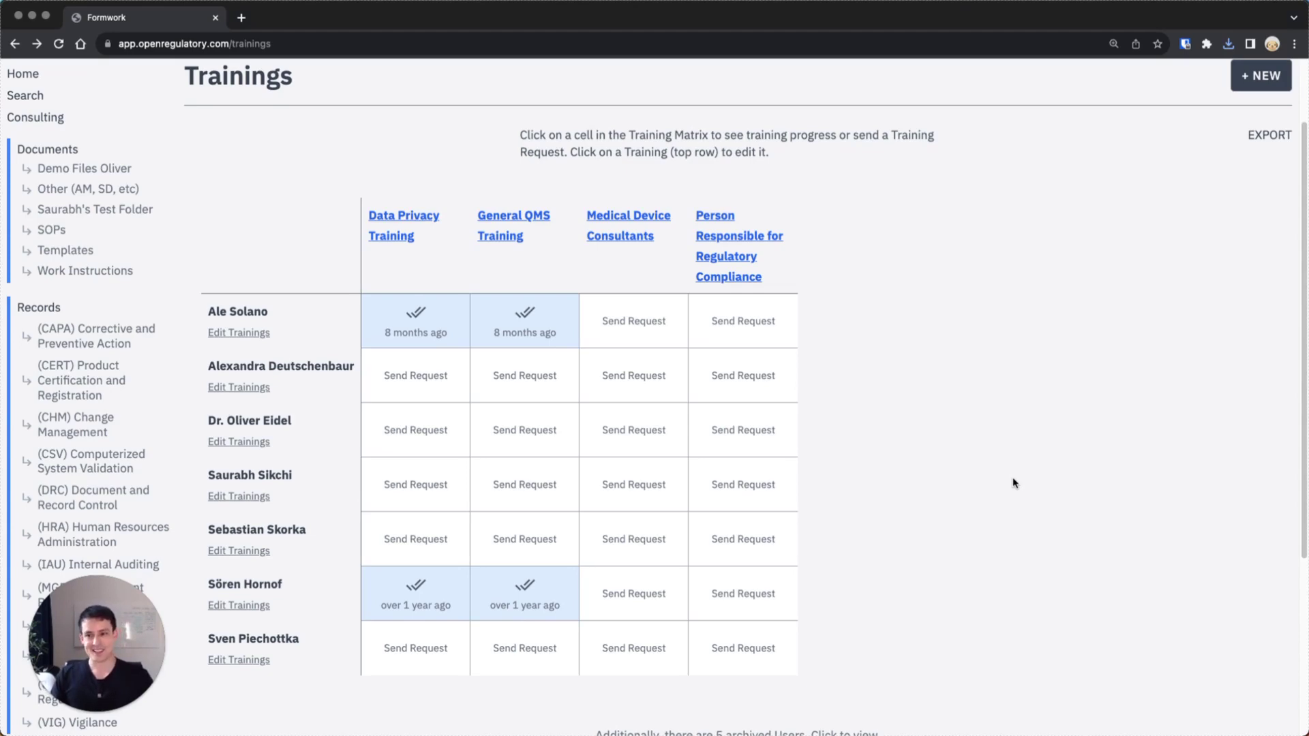
scroll(1014, 483, "up", 3)
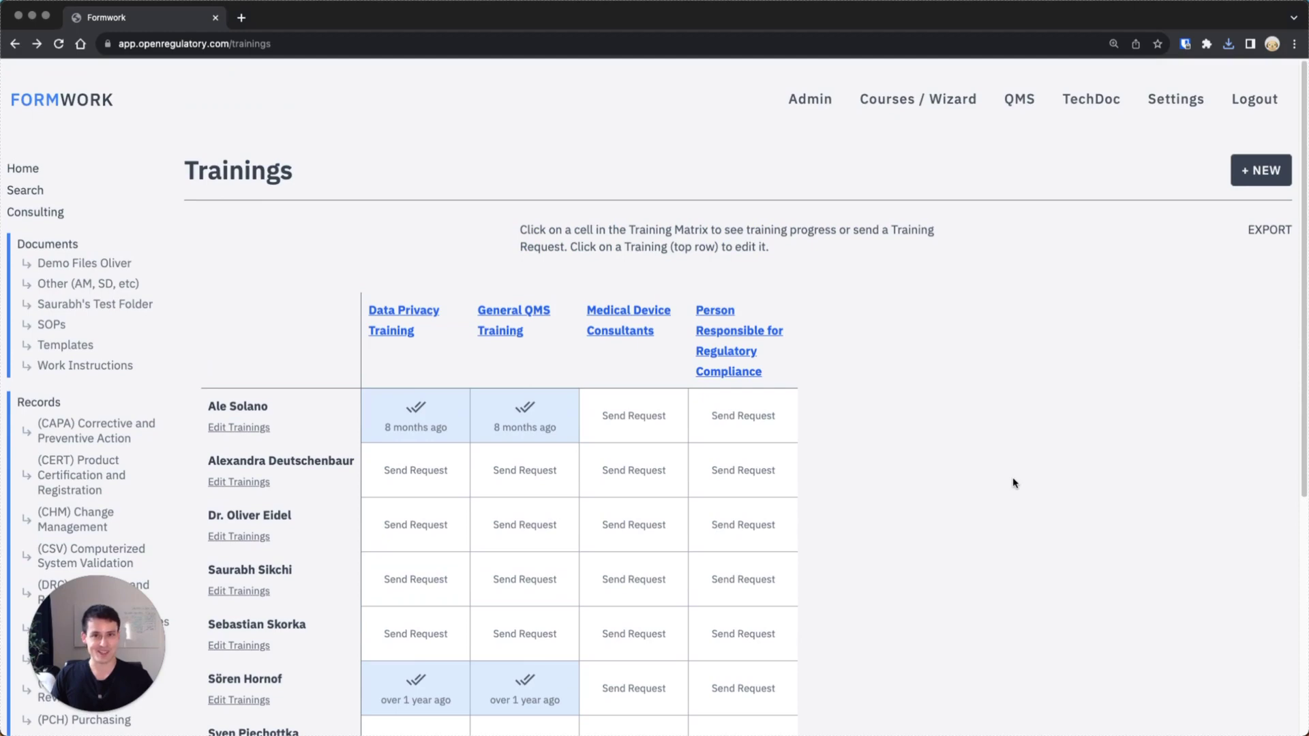